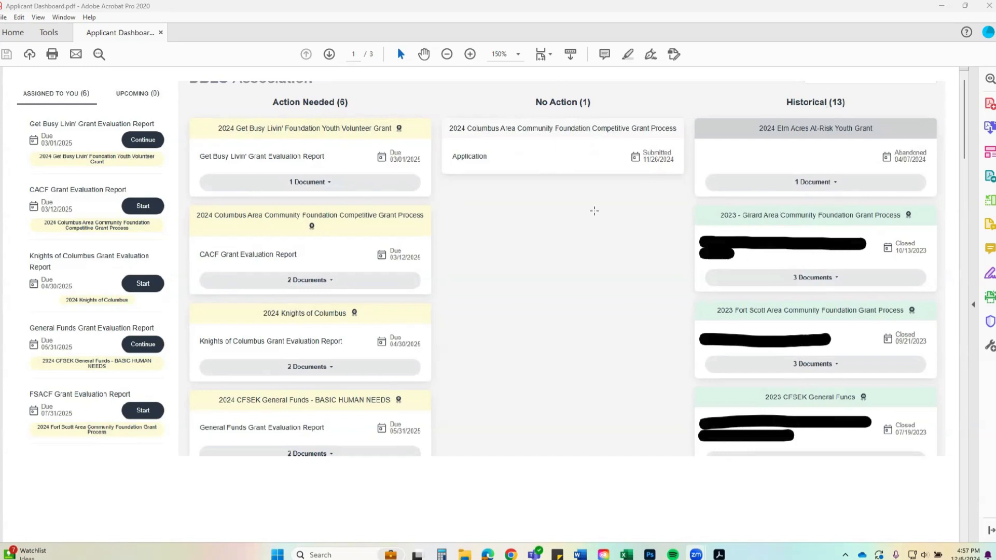
Go to page 2 of the dashboard PDF and zoom out to 150% to examine the closed grant's forms list.
{"action": "left_click", "coordinate": [327, 55]}
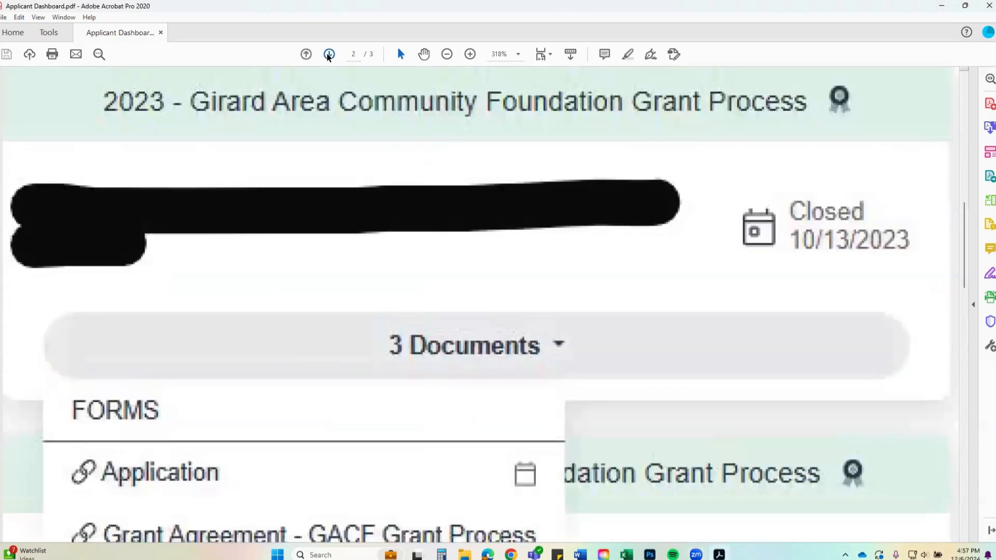
{"action": "left_click", "coordinate": [447, 58]}
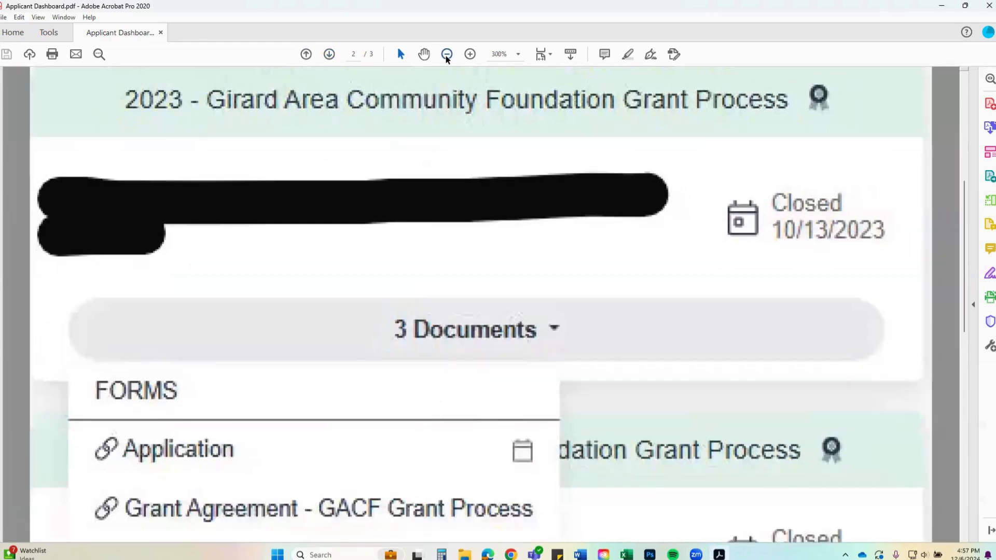
{"action": "left_click", "coordinate": [447, 59]}
{"action": "left_click", "coordinate": [446, 58]}
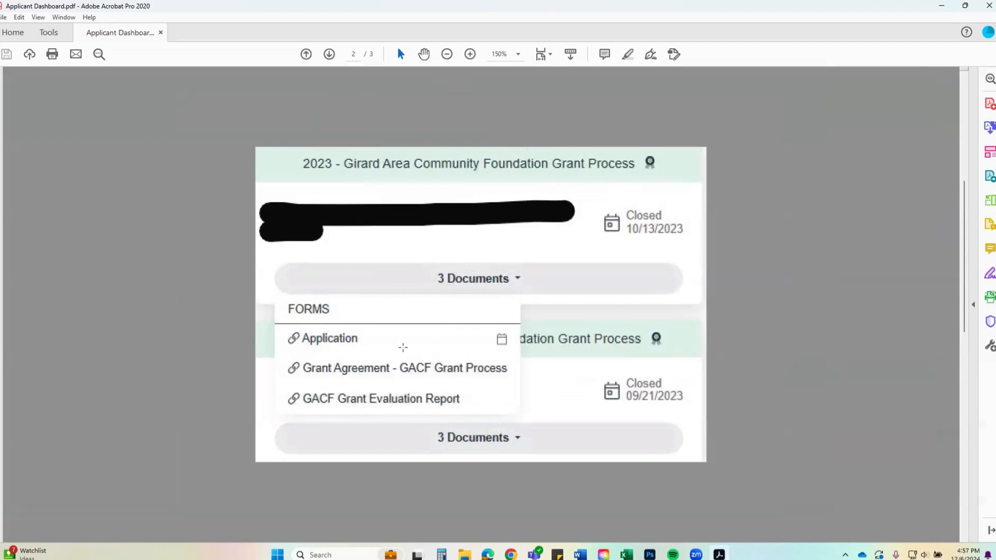
Examine the Abandoned status of the Elm Acres At-Risk Youth Grant on page 3, and close the PDF.
{"action": "left_click", "coordinate": [328, 54]}
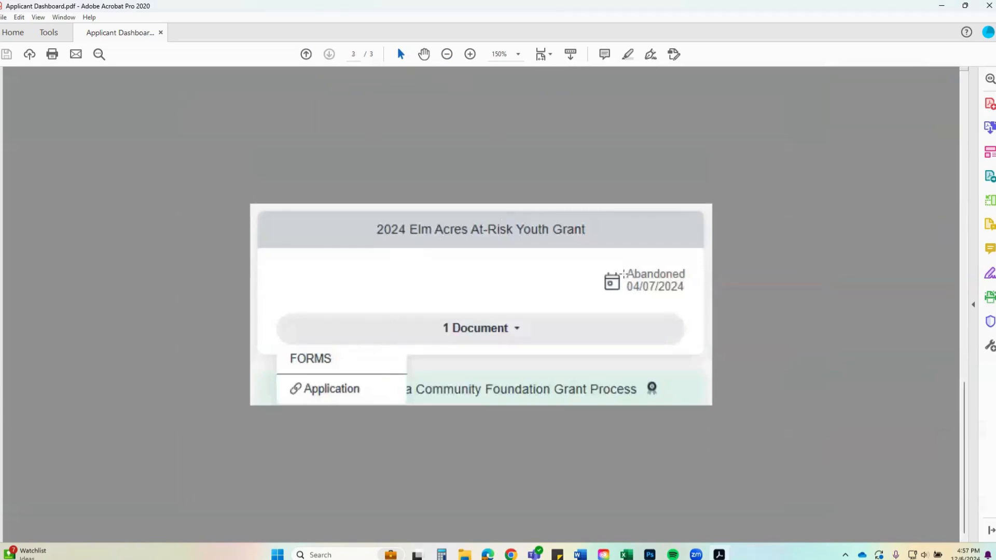
{"action": "left_click_drag", "start_coordinate": [625, 274], "coordinate": [693, 282]}
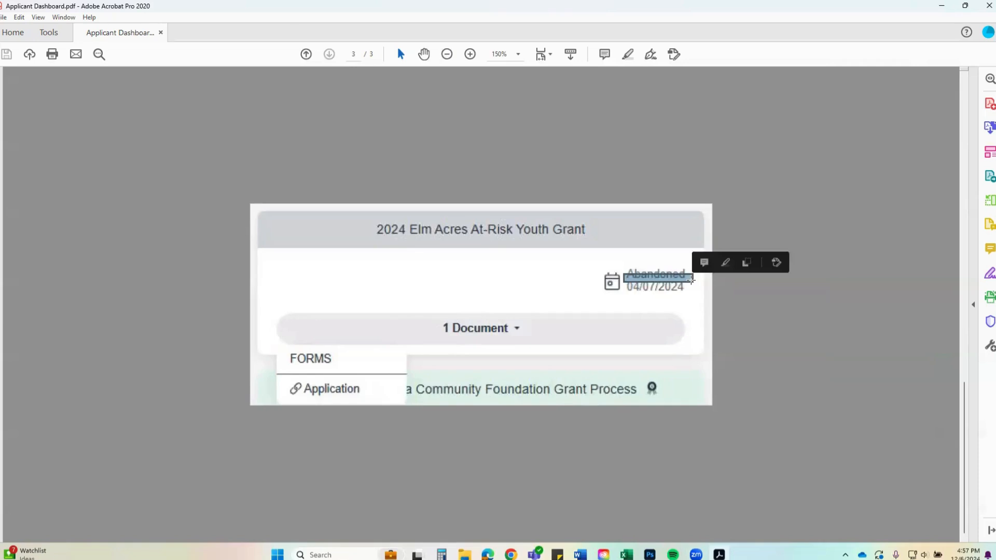
{"action": "left_click", "coordinate": [676, 306]}
{"action": "left_click", "coordinate": [676, 307]}
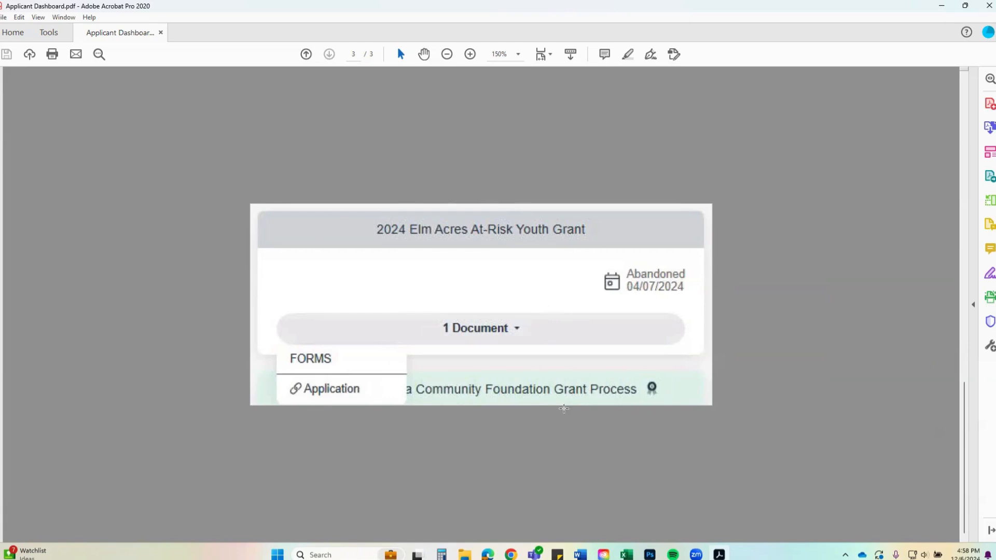
{"action": "left_click", "coordinate": [988, 6]}
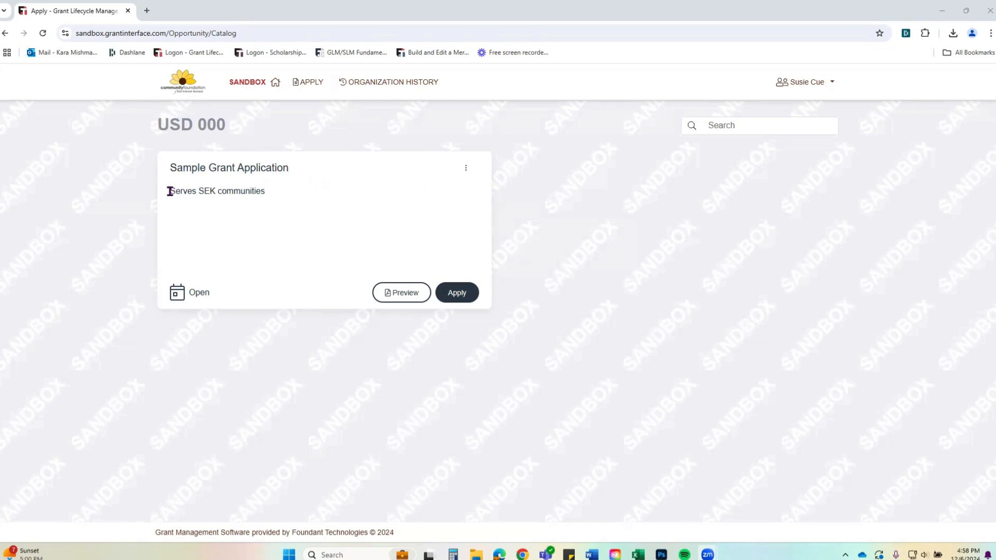
Check the applicant dashboard, return to the opportunities list and start an application for the Sample Grant Application.
{"action": "left_click_drag", "start_coordinate": [169, 192], "coordinate": [397, 265]}
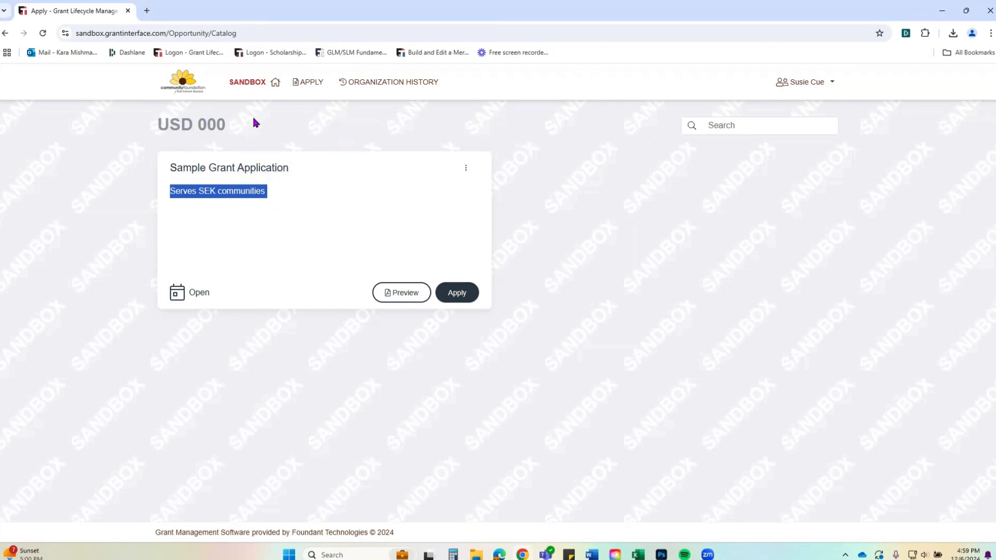
{"action": "left_click", "coordinate": [277, 89]}
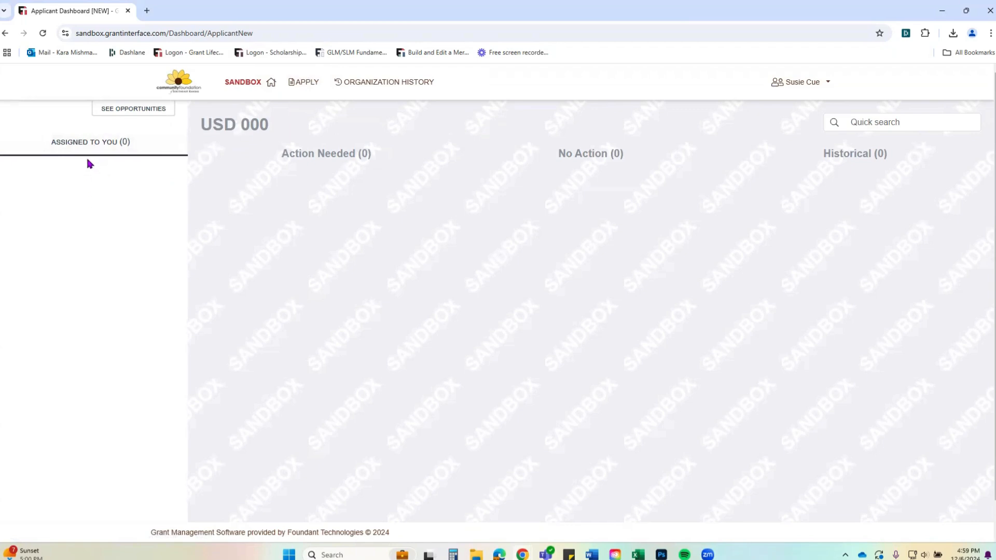
{"action": "left_click", "coordinate": [298, 83]}
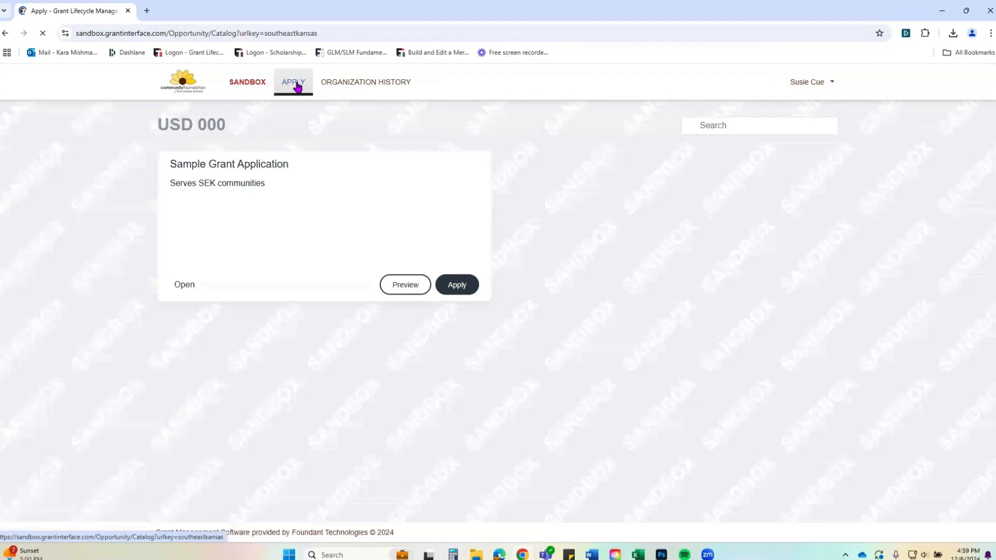
{"action": "left_click", "coordinate": [463, 295]}
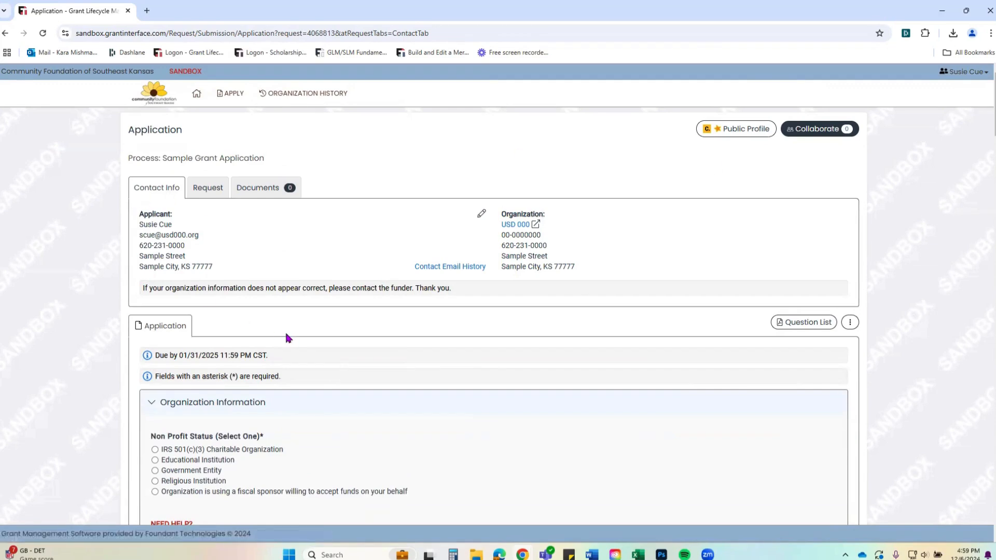
View the linked definitions of the nonprofit status selections and close the document.
{"action": "scroll", "coordinate": [290, 337], "scroll_direction": "down", "scroll_amount": 3}
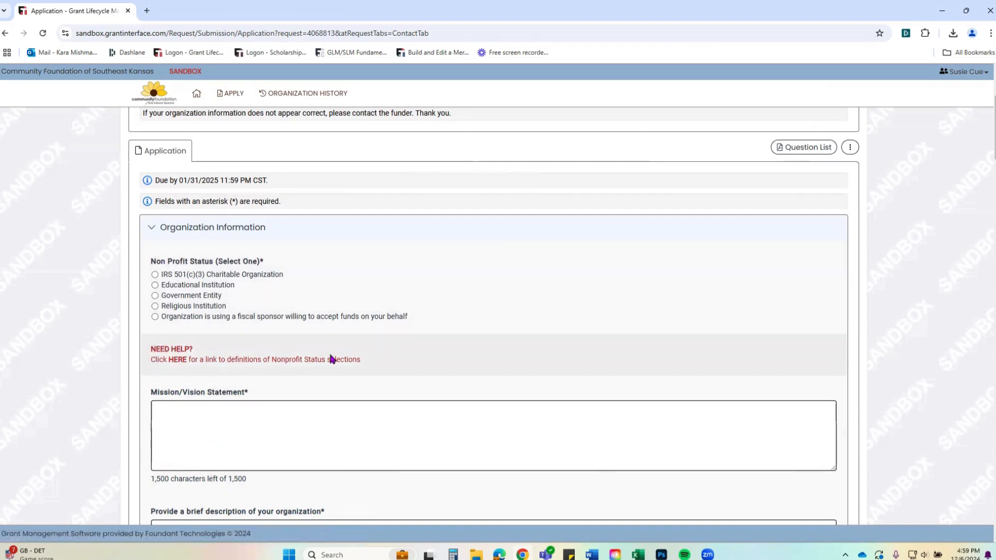
{"action": "left_click", "coordinate": [176, 360]}
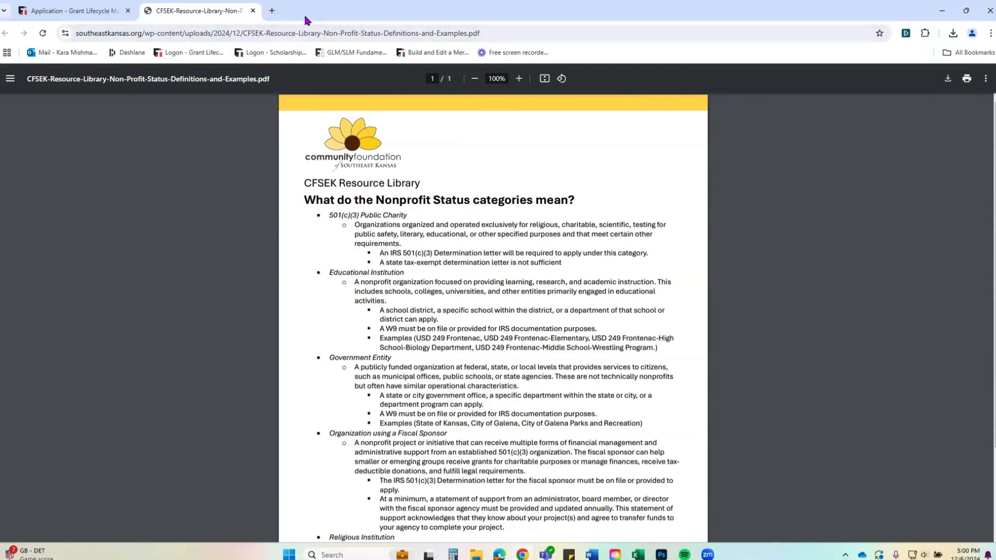
{"action": "left_click", "coordinate": [253, 10]}
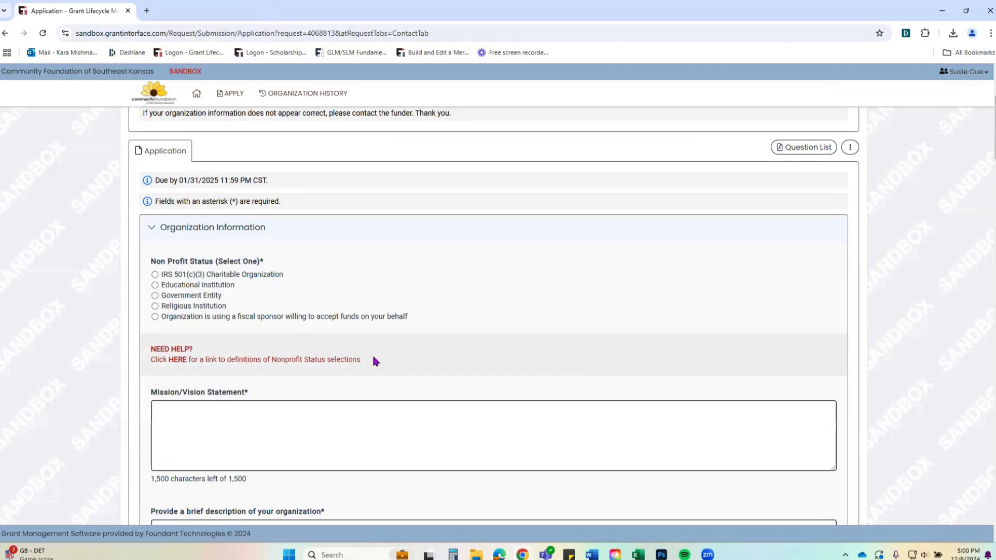
Set the Non Profit Status to Educational Institution in the Organization Information section.
{"action": "scroll", "coordinate": [373, 358], "scroll_direction": "down", "scroll_amount": 3}
{"action": "scroll", "coordinate": [349, 328], "scroll_direction": "up", "scroll_amount": 3}
{"action": "scroll", "coordinate": [348, 328], "scroll_direction": "up", "scroll_amount": 1}
{"action": "scroll", "coordinate": [414, 352], "scroll_direction": "up", "scroll_amount": 4}
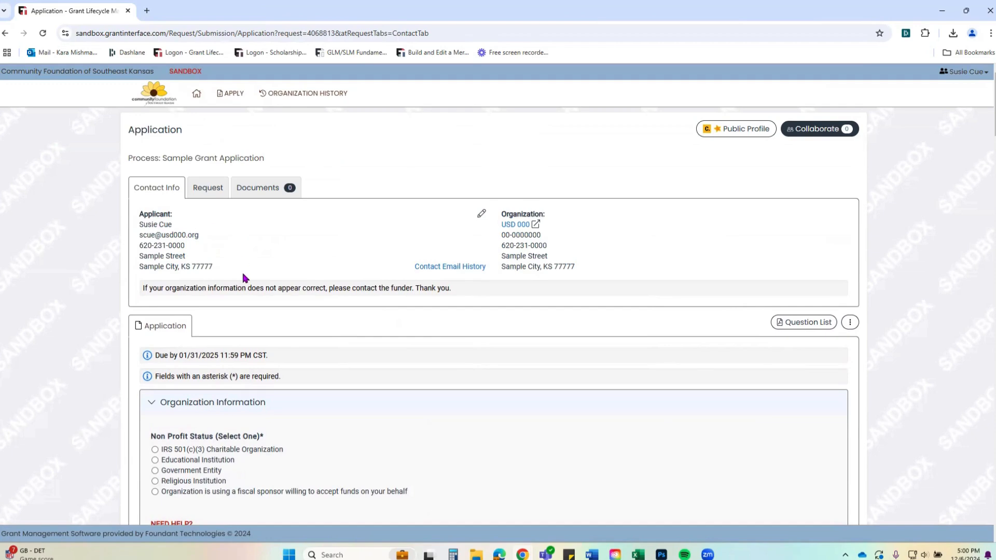
{"action": "scroll", "coordinate": [633, 230], "scroll_direction": "down", "scroll_amount": 1}
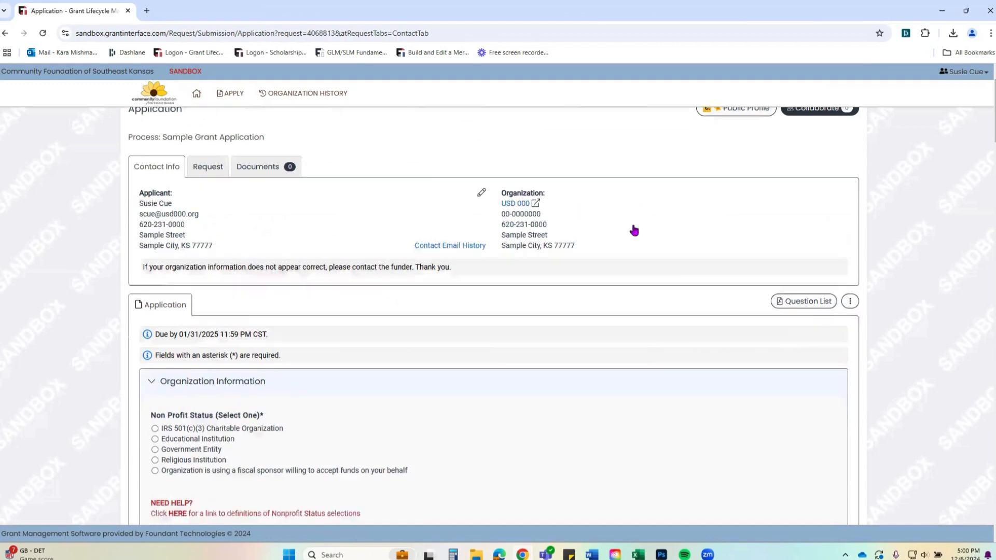
{"action": "scroll", "coordinate": [634, 229], "scroll_direction": "down", "scroll_amount": 6}
{"action": "scroll", "coordinate": [573, 229], "scroll_direction": "up", "scroll_amount": 3}
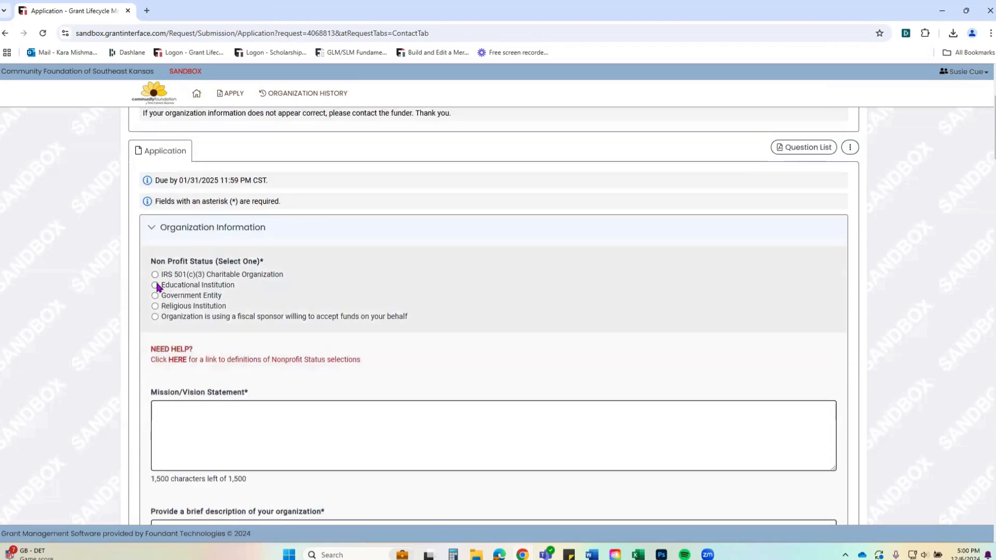
{"action": "left_click", "coordinate": [155, 285]}
{"action": "scroll", "coordinate": [383, 354], "scroll_direction": "down", "scroll_amount": 1}
{"action": "scroll", "coordinate": [383, 354], "scroll_direction": "down", "scroll_amount": 3}
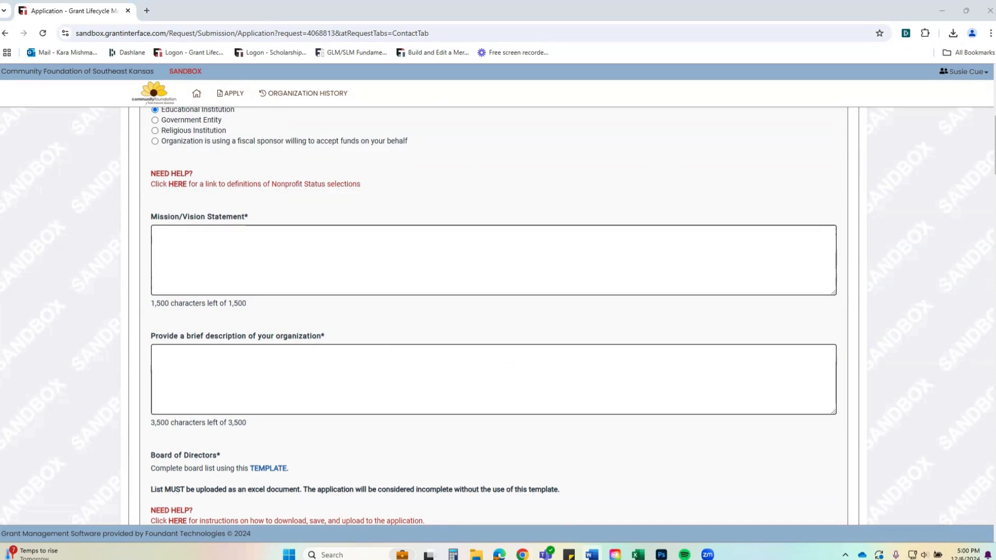
{"action": "left_click", "coordinate": [420, 230]}
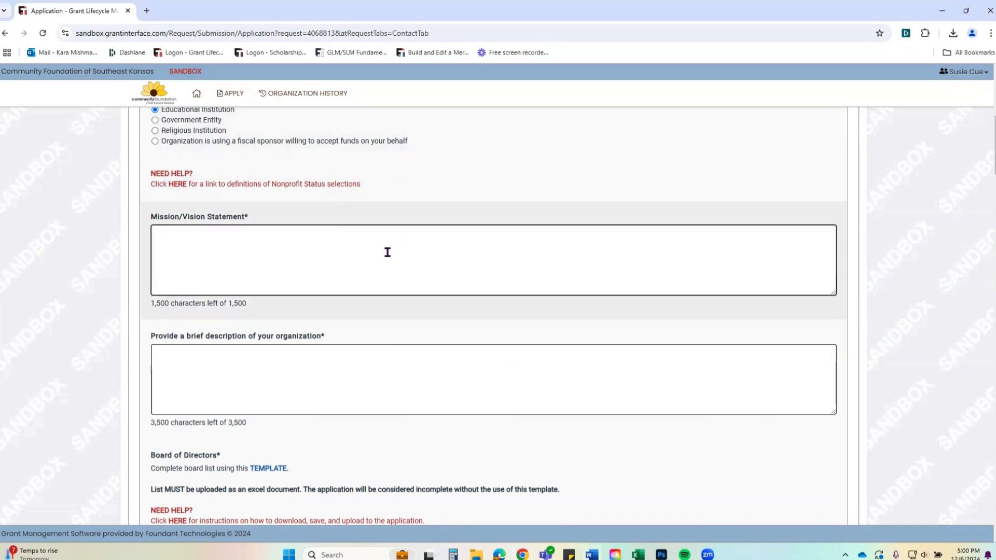
{"action": "type", "text": "If you need help determining the status of your organization, please click on the \"need help\" imbedded link to open a document outlining a definition of each option as well as examples and required documentation."}
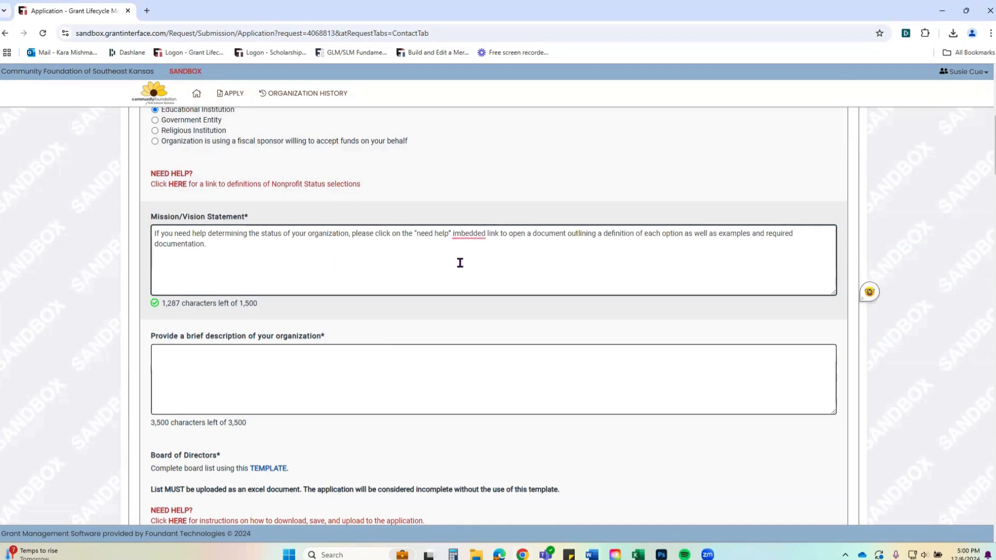
{"action": "left_click", "coordinate": [454, 234]}
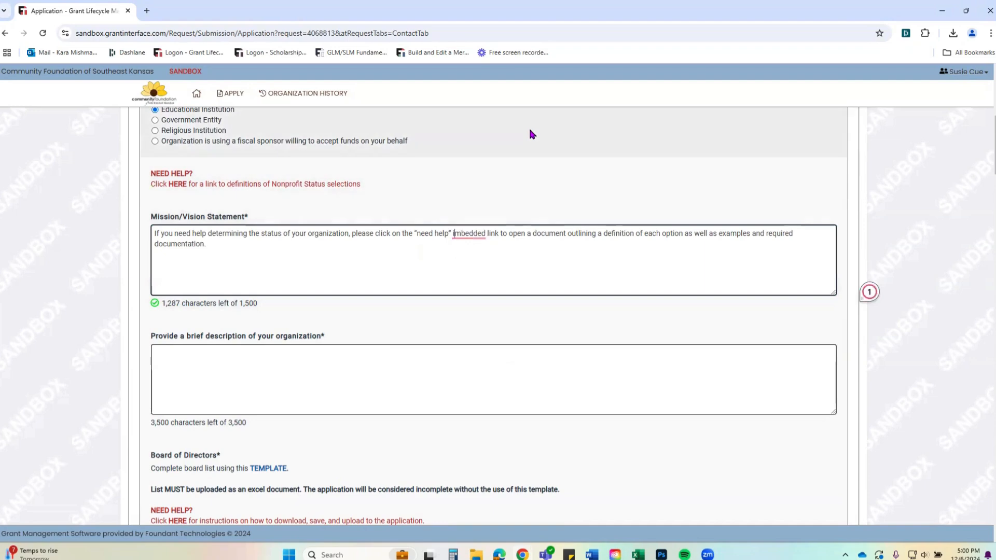
{"action": "key", "text": "ctrl+a"}
{"action": "key", "text": "BackSpace"}
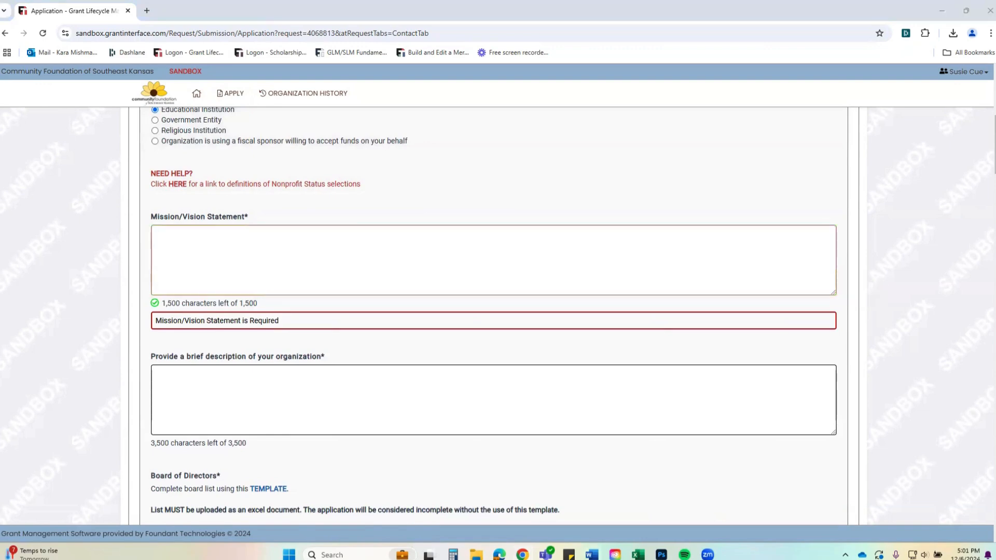
Fill in USD 000's mission statement about a safe, inclusive, student-centered learning environment and the organization description of its K-5 public elementary school.
{"action": "left_click", "coordinate": [409, 258]}
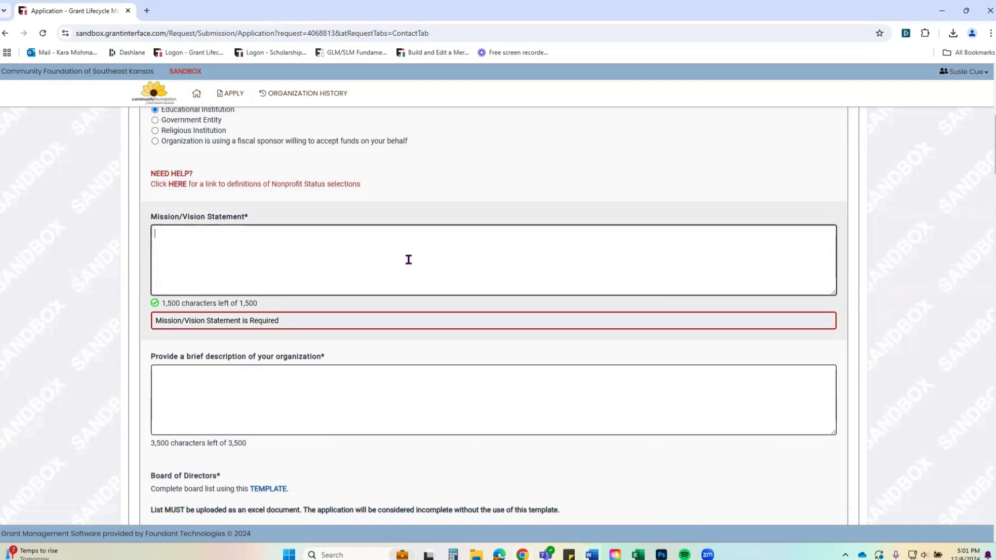
{"action": "type", "text": "USD 000 is committed to providing a safe and inclusive student-centered learning environment where every student can thrive academically, socially, and emotionally. USD 000 utilizes high-quality staff to establish partnerships between home, school, and community that work cooperatively and collaboratively to empower all students to learn while promoting respect for self and others."}
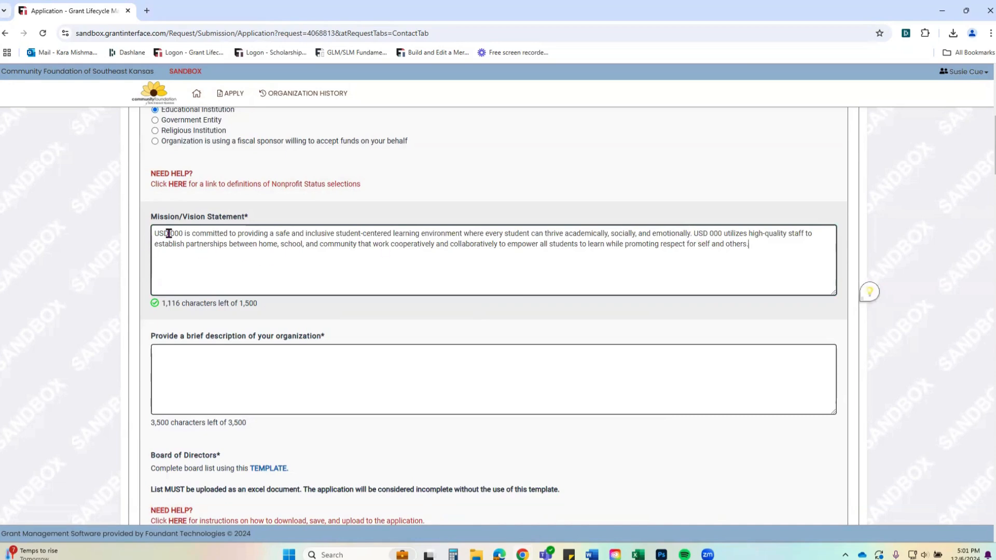
{"action": "left_click", "coordinate": [949, 329]}
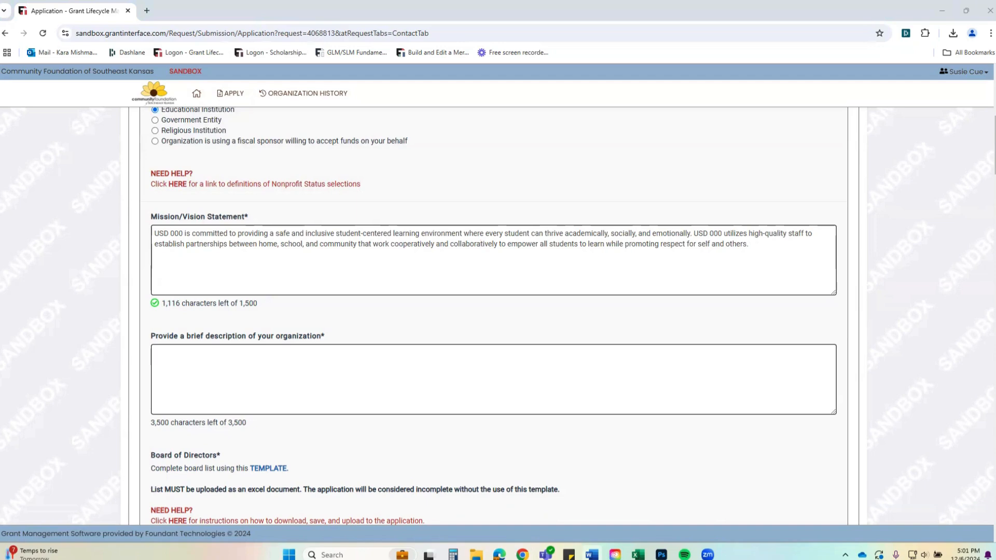
{"action": "left_click", "coordinate": [418, 392]}
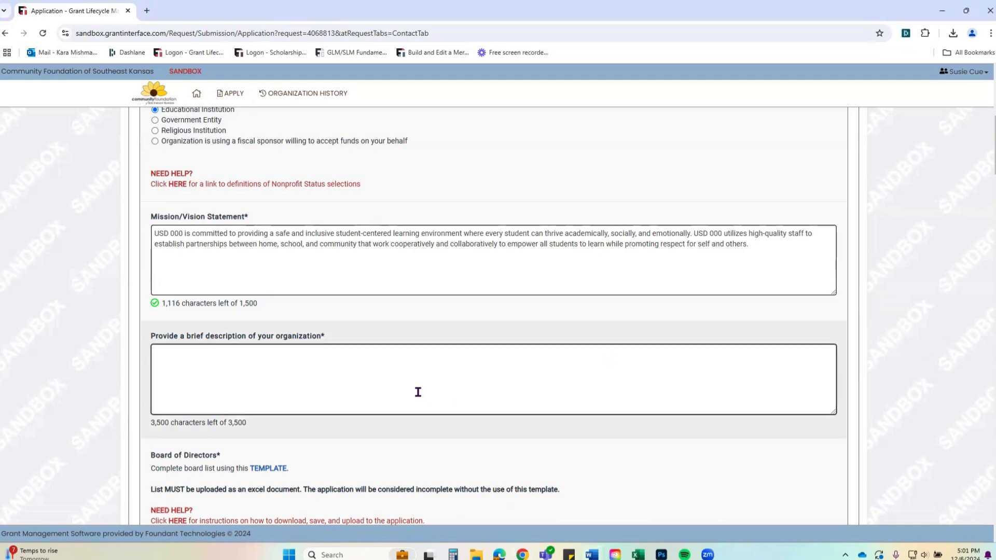
{"action": "type", "text": "USD 000 Elementary School is a K-5 public school located in XYZ County, KS. Our school has 3 classrooms per grades K-5 and each classroom averages 15 students. In addition to general-education curriculum, USD 000 offers Special Education services for children with developmental delays and those needing Speech/Language Therapy, Occupational Therapy, and Physical Therapy."}
Download the Board of Directors template, open it in Excel to examine its columns, and close it.
{"action": "scroll", "coordinate": [444, 346], "scroll_direction": "down", "scroll_amount": 3}
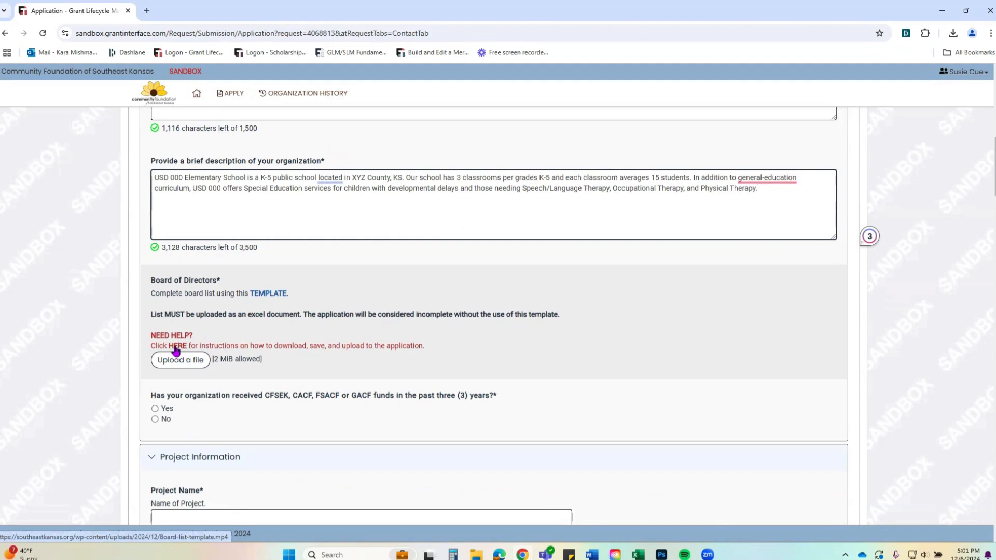
{"action": "left_click", "coordinate": [268, 294]}
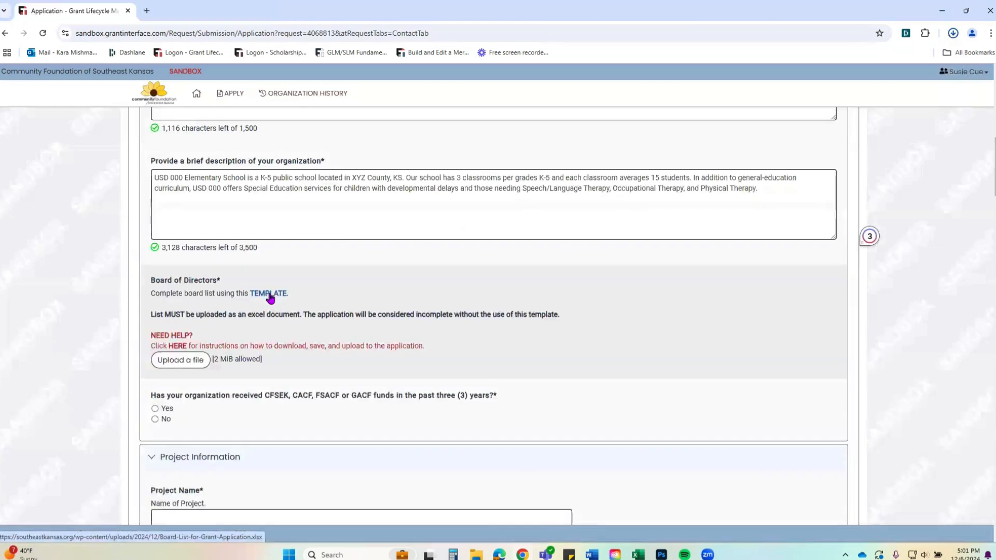
{"action": "left_click", "coordinate": [844, 62]}
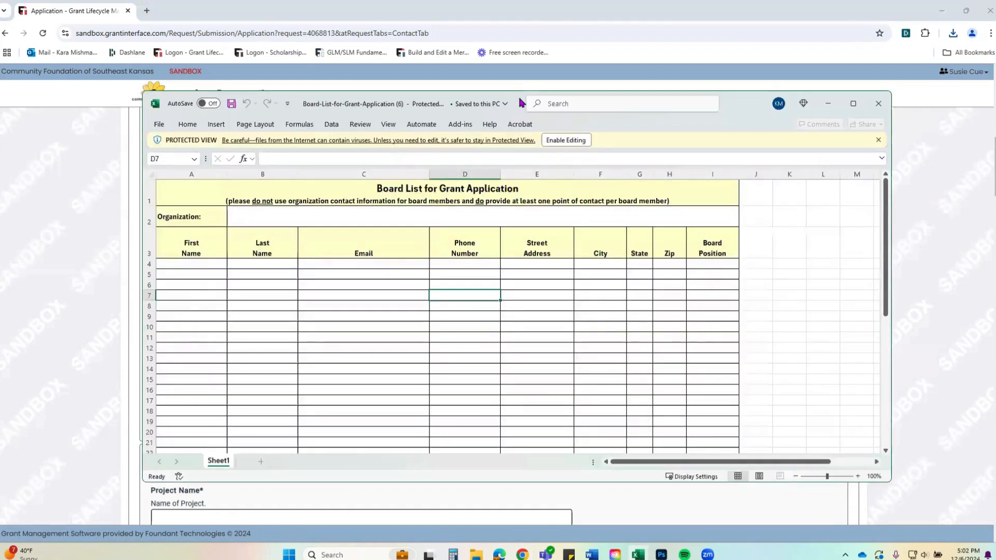
{"action": "left_click", "coordinate": [878, 104]}
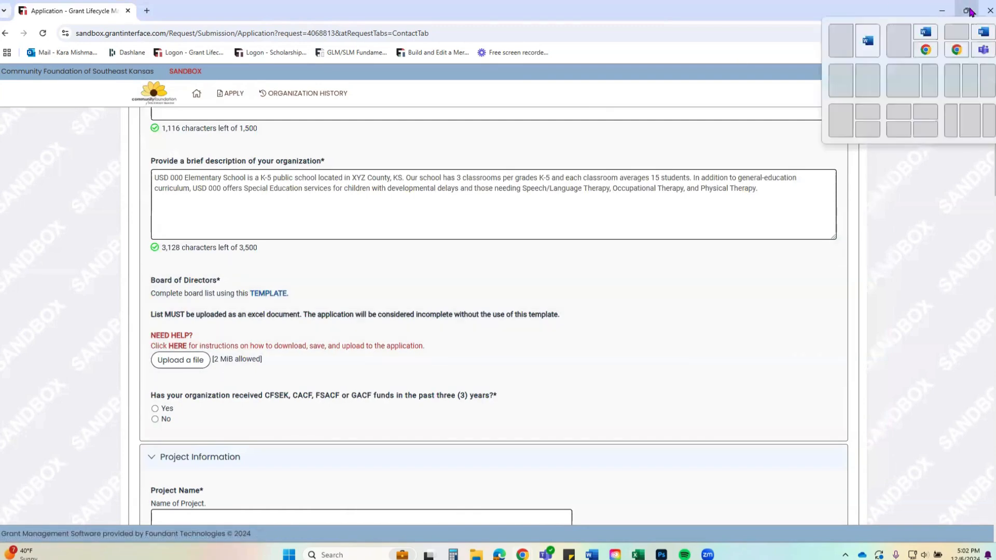
Upload the desktop file USD 000 Board-List-for-Grant-Application.xlsx as the Board of Directors list, and restore the browser to full size.
{"action": "left_click_drag", "start_coordinate": [789, 13], "coordinate": [507, 52]}
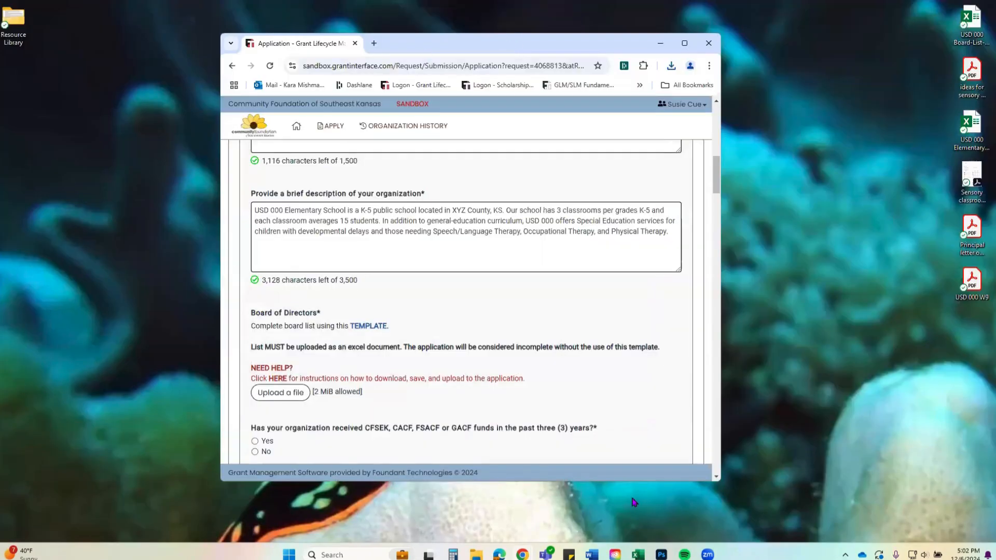
{"action": "left_click", "coordinate": [975, 20]}
{"action": "left_click_drag", "start_coordinate": [976, 20], "coordinate": [483, 390]}
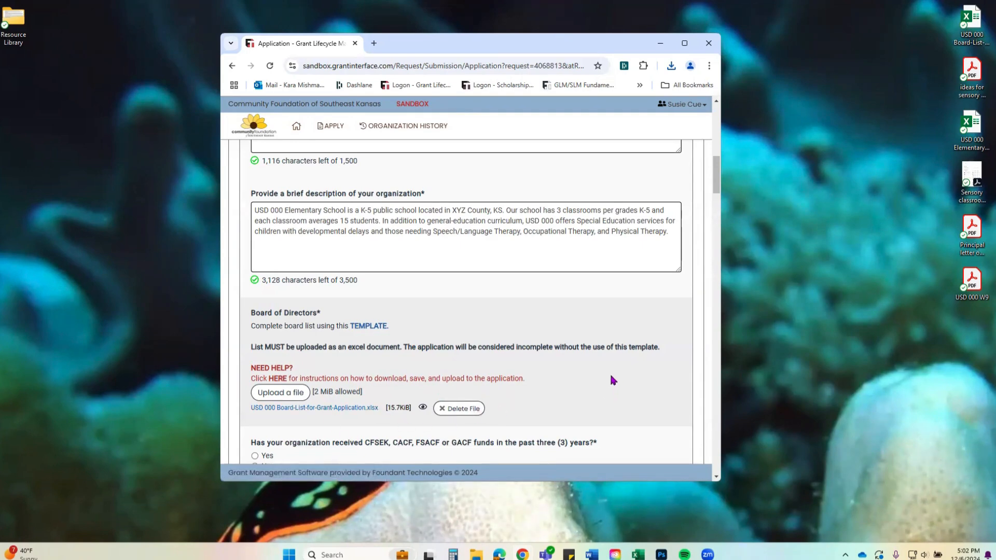
{"action": "left_click", "coordinate": [684, 43]}
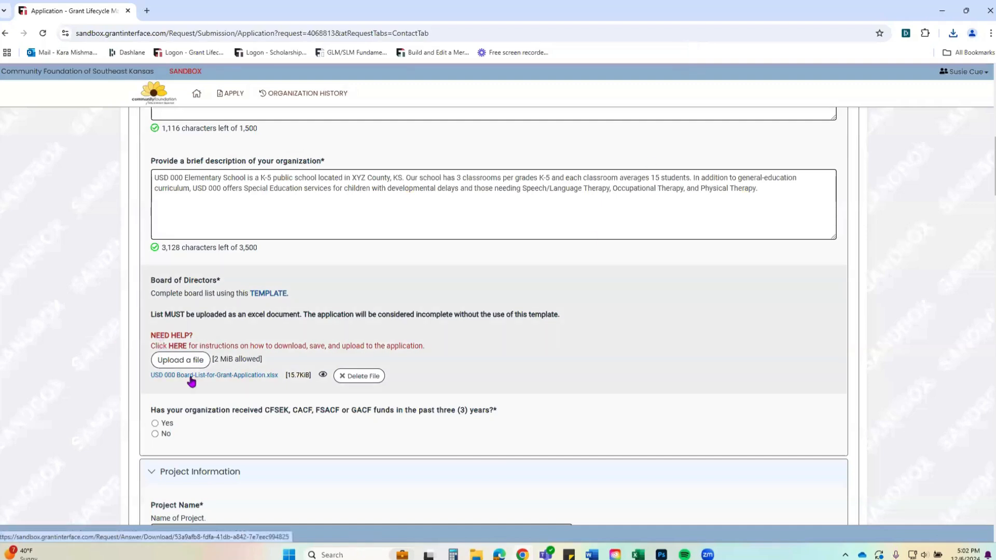
Download the uploaded board list and open it in Excel to check the completed entries.
{"action": "left_click", "coordinate": [229, 377]}
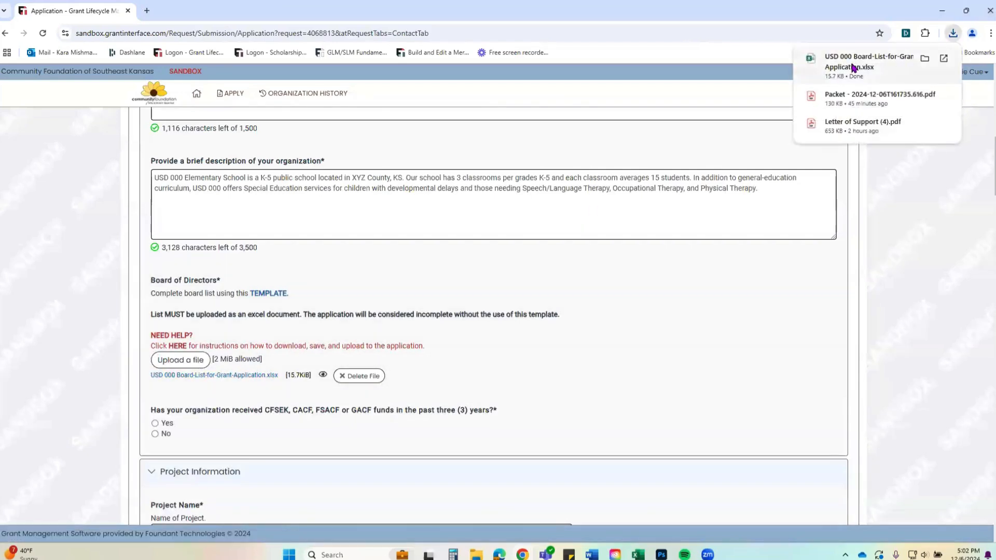
{"action": "left_click", "coordinate": [853, 67]}
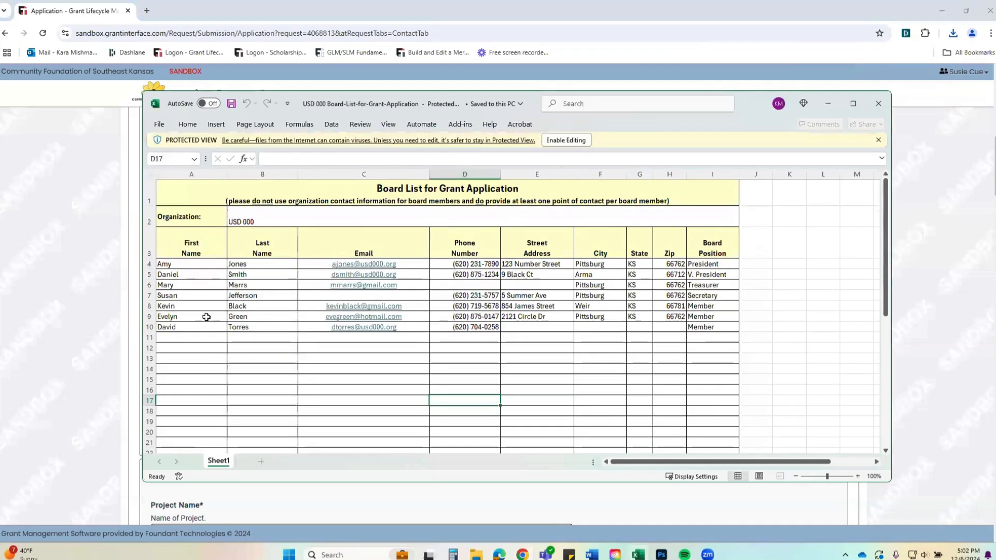
Close the board list workbook and answer Yes to having received CFSEK, CACF, FSACF or GACF funds in the past three years.
{"action": "left_click", "coordinate": [878, 106]}
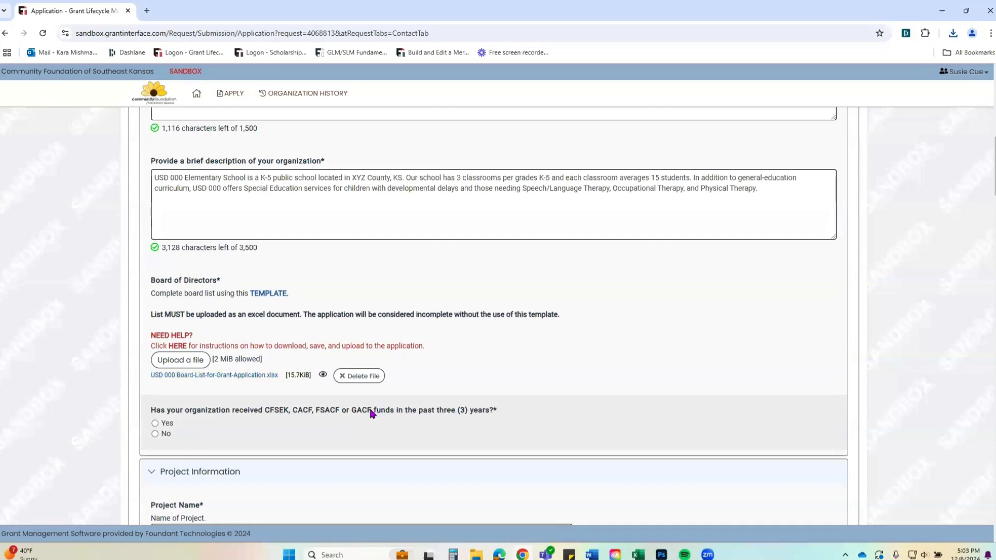
{"action": "left_click", "coordinate": [156, 424]}
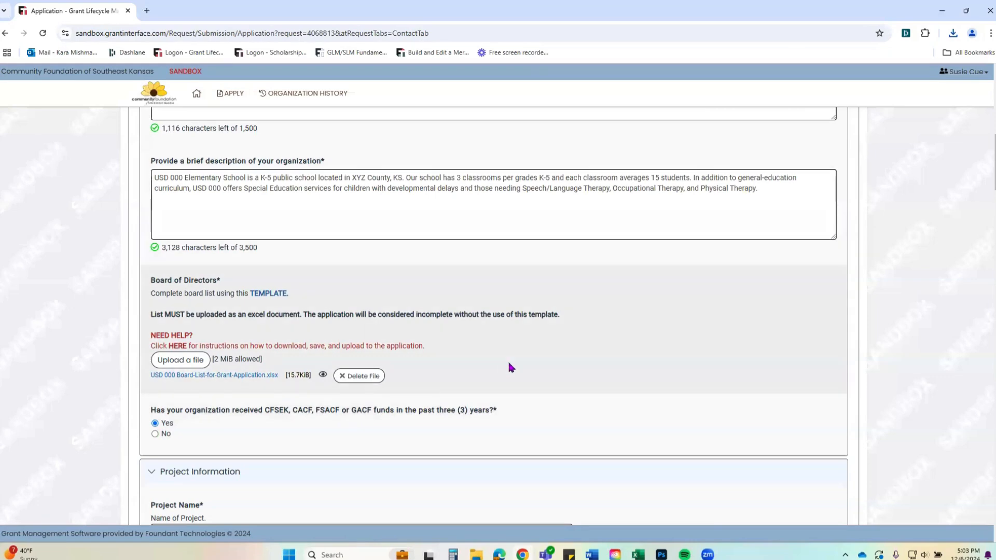
Name the project Sensory Classroom and fill in its brief description about outfitting a refurbished unused classroom as a sensory room.
{"action": "scroll", "coordinate": [508, 363], "scroll_direction": "down", "scroll_amount": 3}
{"action": "scroll", "coordinate": [509, 363], "scroll_direction": "down", "scroll_amount": 3}
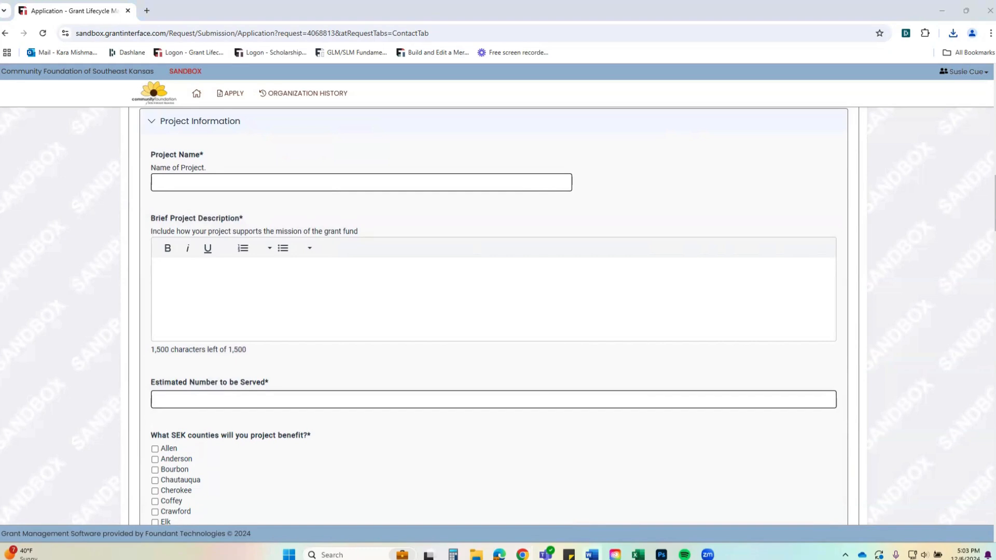
{"action": "left_click", "coordinate": [349, 181]}
{"action": "type", "text": "Sensory Classroom"}
{"action": "left_click", "coordinate": [348, 290]}
{"action": "type", "text": "USD 000 Elementary School was able to clear out old storage and refurbish an unused classroom. We would like to outfit this space as a sensory room to provide a space to help our students with developmental disabilities, learning difficulties, or sensory impairments to develop their senses and interact with the world around them. We hope to provide an environment that is safe and comfortable where students can explore independently and build confidence with specialty lighting, installations, furniture, meditation aids, activities, etc. While the room will mainly provide space for our children with special needs, occasionally it can function as a calm-down or relaxation space for some of our general education students having emotional outbursts, sensory overload, or any other extreme reaction that may result in acting out or causing distractions."}
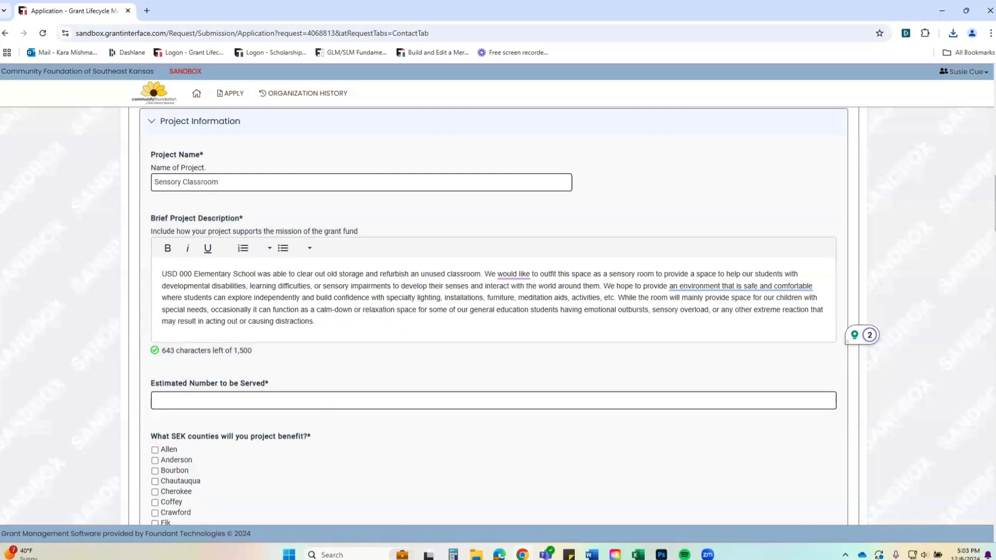
Set the estimated number to be served to 250, checking it against the class sizes and student groups in the organization and project descriptions.
{"action": "left_click", "coordinate": [367, 404]}
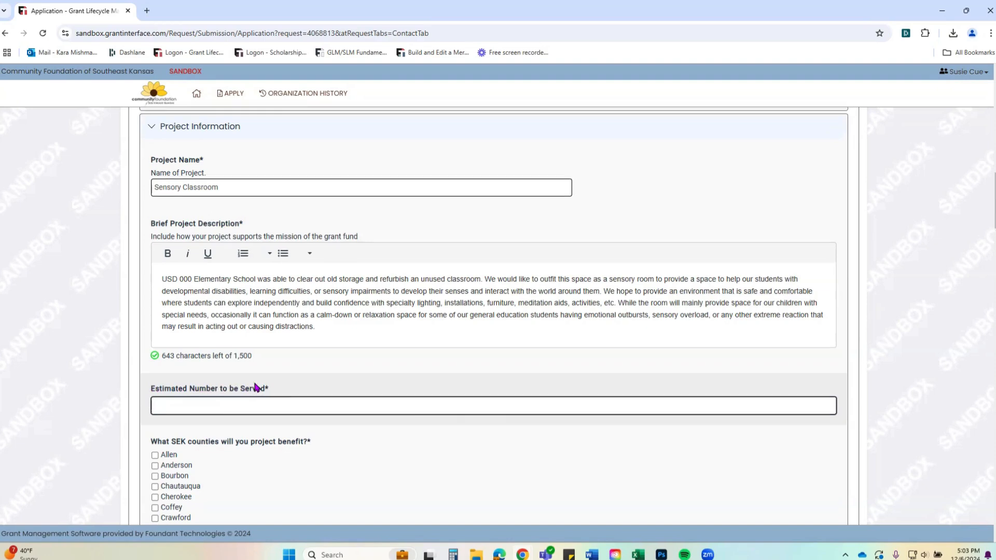
{"action": "scroll", "coordinate": [254, 387], "scroll_direction": "up", "scroll_amount": 6}
{"action": "scroll", "coordinate": [254, 384], "scroll_direction": "up", "scroll_amount": 3}
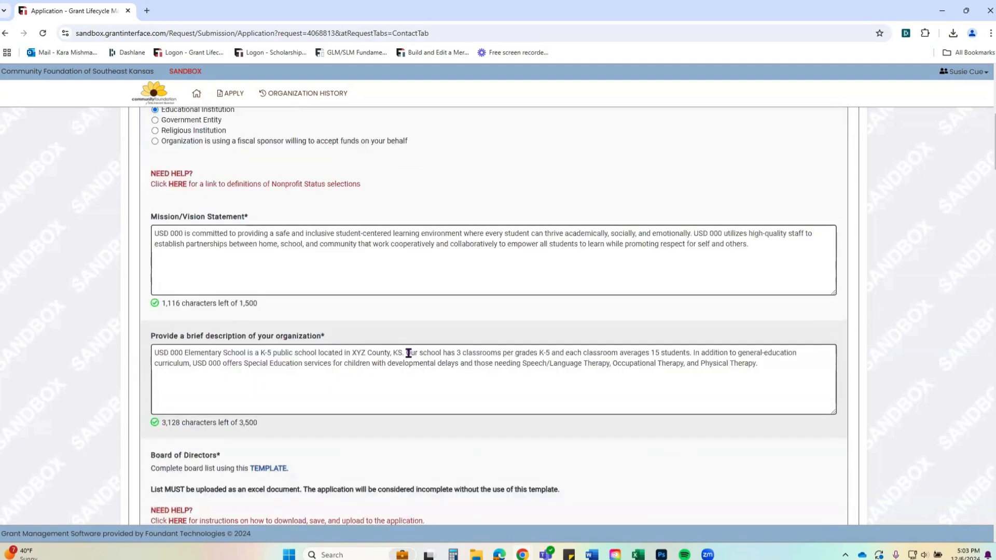
{"action": "left_click_drag", "start_coordinate": [406, 353], "coordinate": [814, 346]}
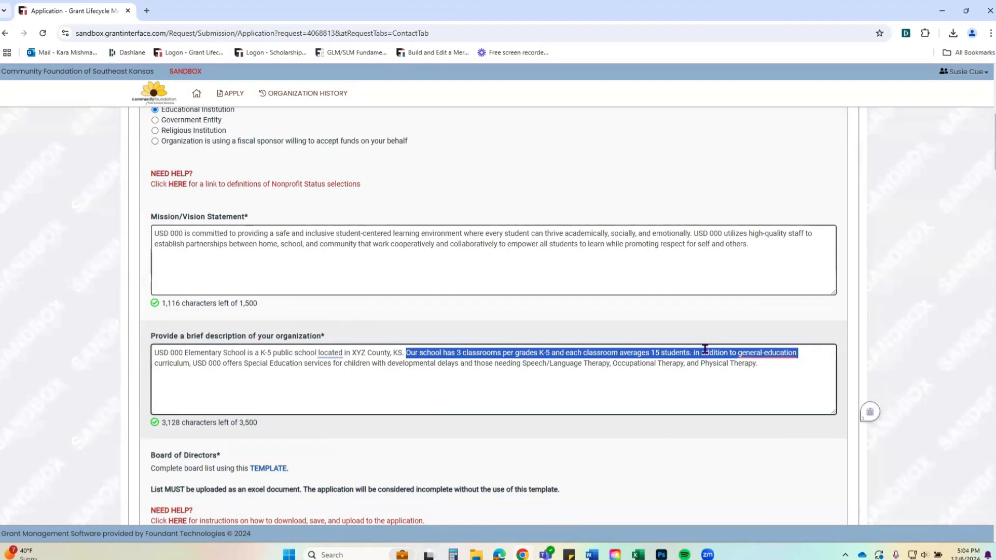
{"action": "left_click", "coordinate": [677, 394]}
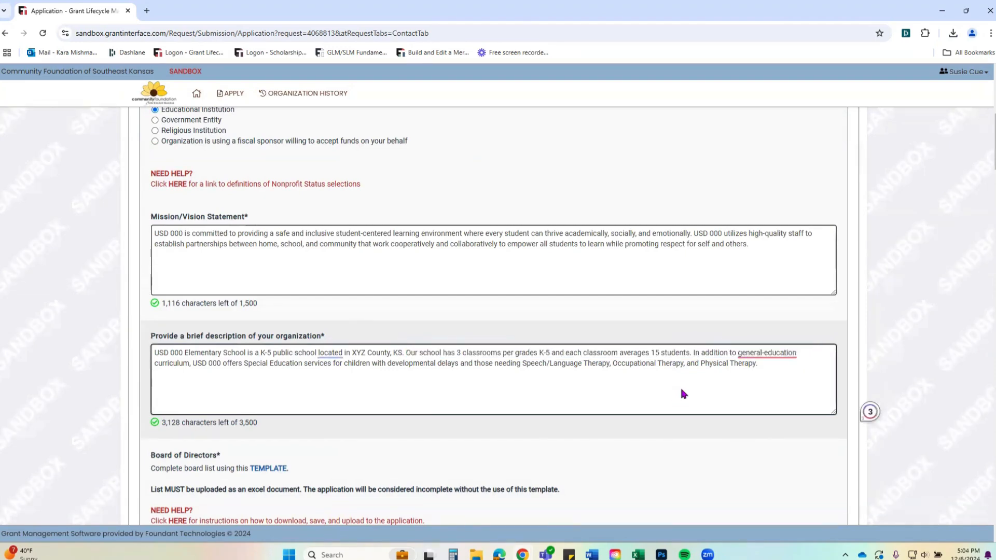
{"action": "scroll", "coordinate": [682, 389], "scroll_direction": "down", "scroll_amount": 7}
{"action": "scroll", "coordinate": [687, 394], "scroll_direction": "down", "scroll_amount": 3}
{"action": "left_click", "coordinate": [283, 400]}
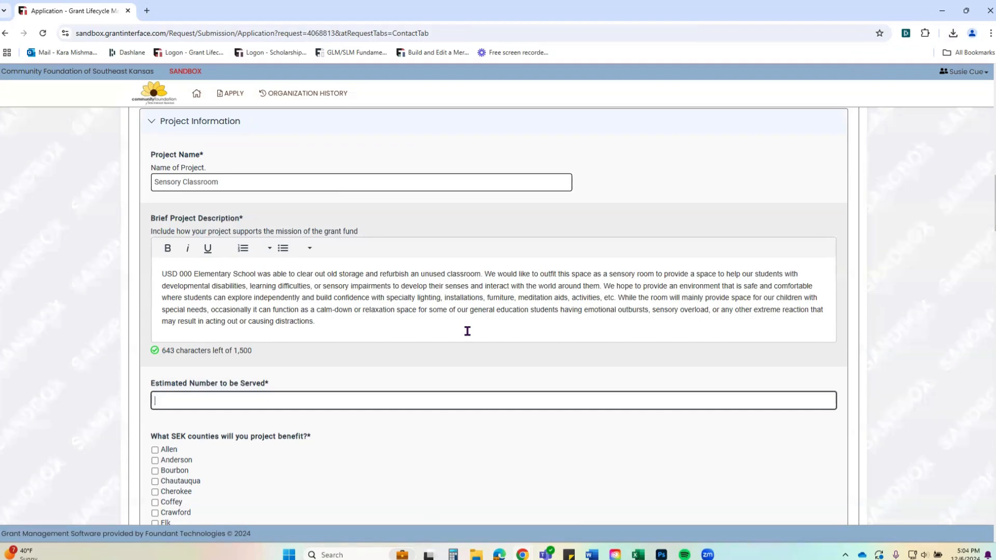
{"action": "type", "text": "250"}
{"action": "left_click_drag", "start_coordinate": [617, 297], "coordinate": [615, 324]}
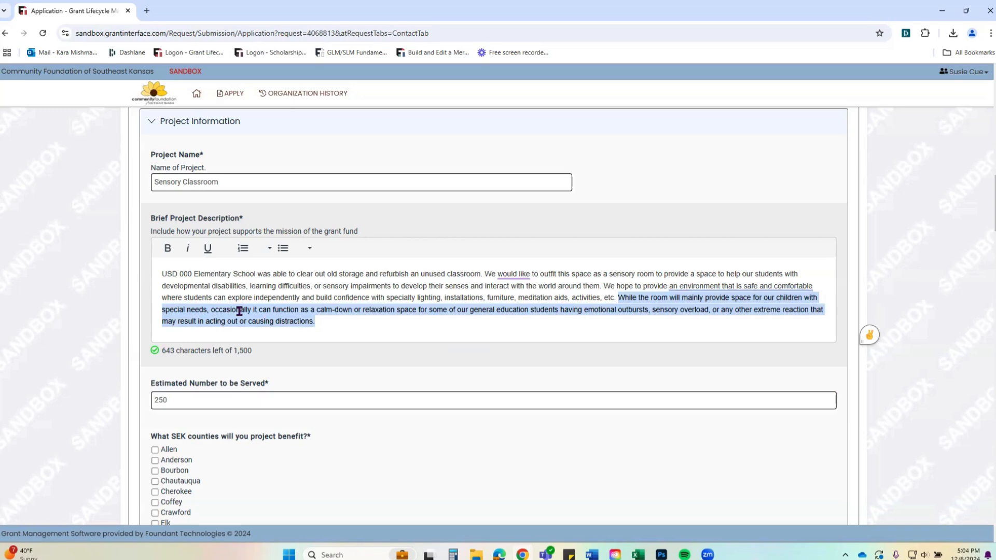
{"action": "left_click", "coordinate": [402, 321]}
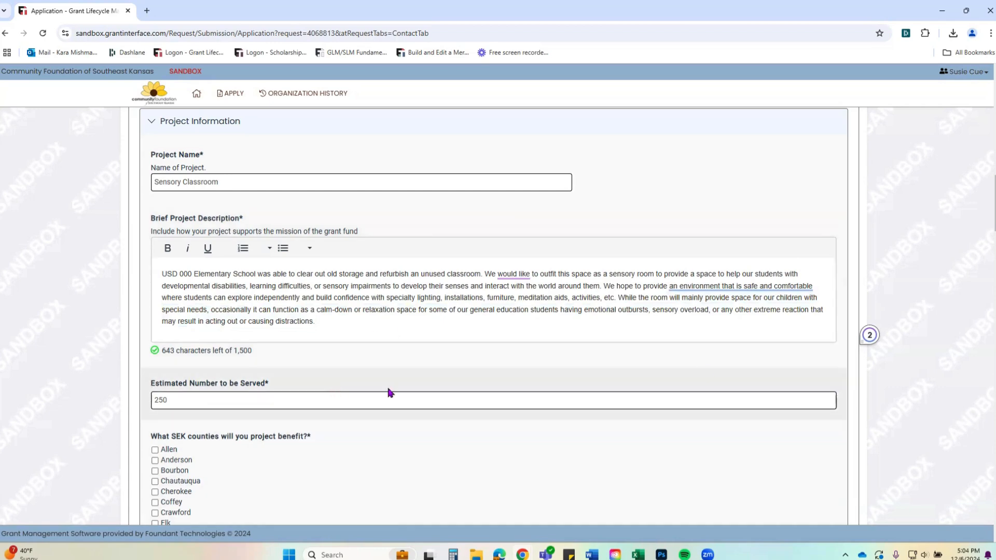
Select Crawford as the county benefiting from the project and set the project start date to 01/01/2025.
{"action": "scroll", "coordinate": [914, 337], "scroll_direction": "down", "scroll_amount": 3}
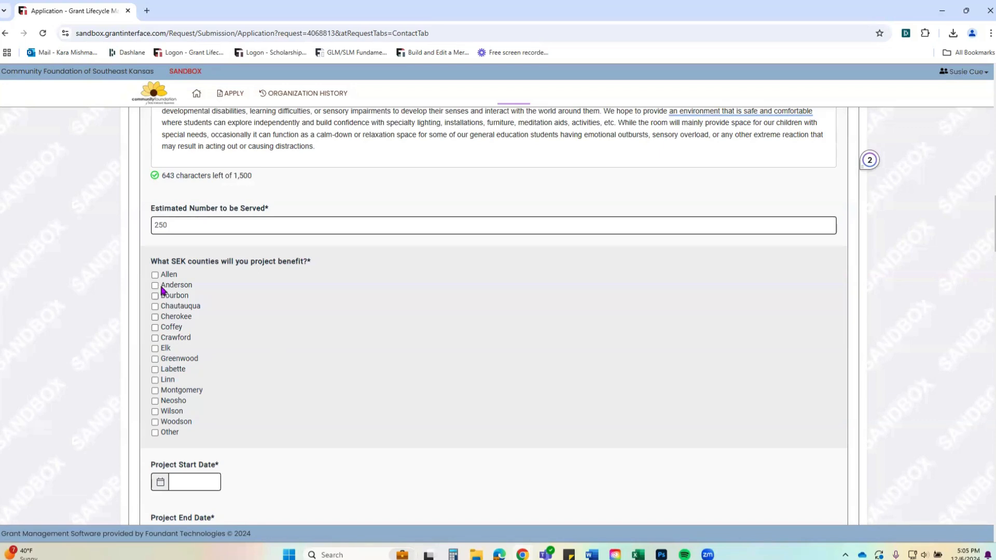
{"action": "left_click", "coordinate": [155, 338]}
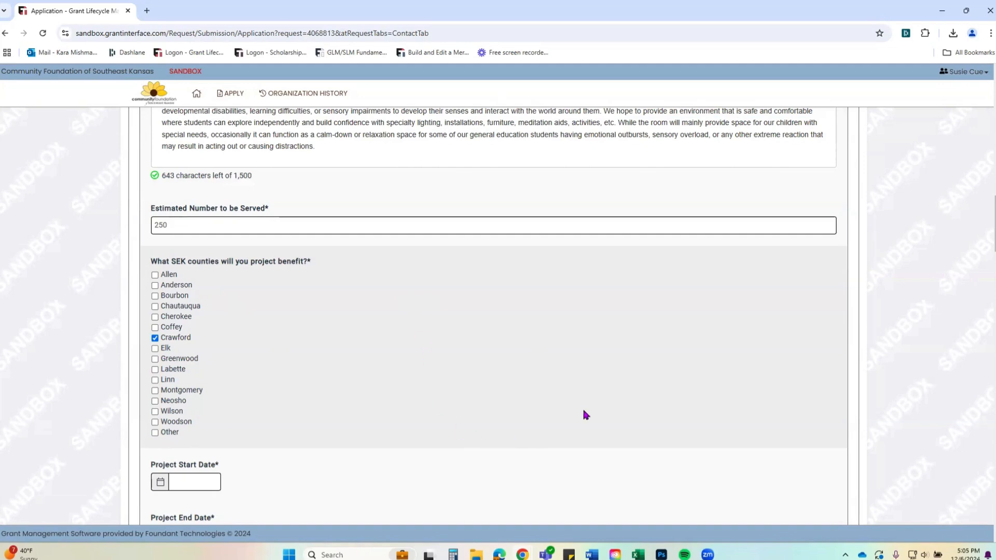
{"action": "scroll", "coordinate": [584, 414], "scroll_direction": "down", "scroll_amount": 7}
{"action": "scroll", "coordinate": [585, 415], "scroll_direction": "up", "scroll_amount": 3}
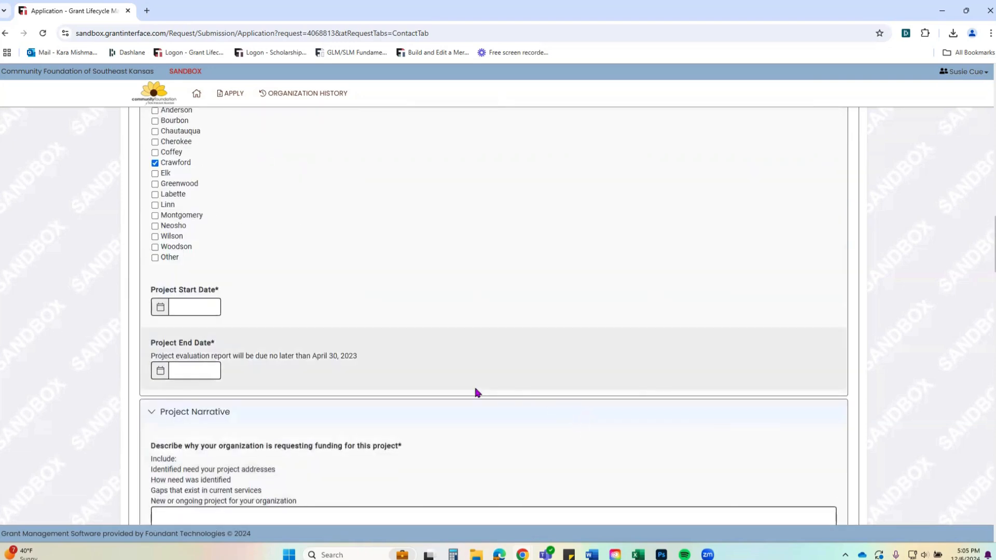
{"action": "left_click", "coordinate": [182, 305]}
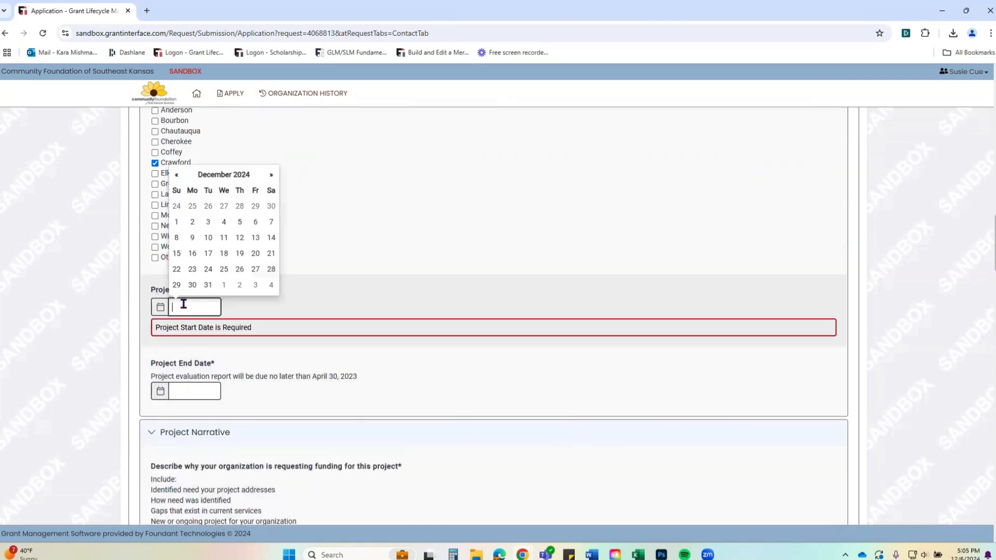
{"action": "left_click", "coordinate": [269, 177]}
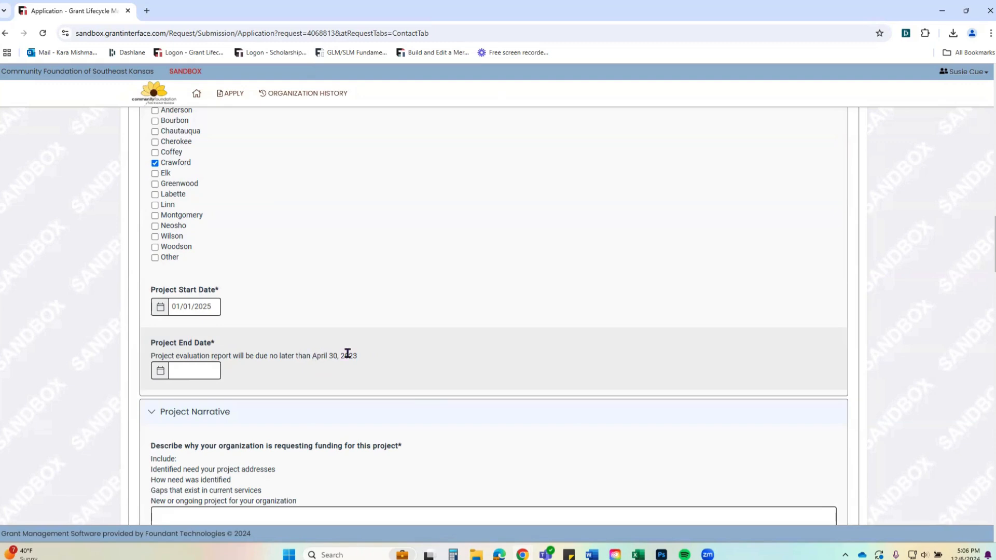
Check the evaluation report deadline in the end date instructions and set the project end date to 06/13/2025.
{"action": "left_click_drag", "start_coordinate": [358, 356], "coordinate": [310, 357]}
{"action": "left_click", "coordinate": [243, 370]}
{"action": "left_click", "coordinate": [186, 368]}
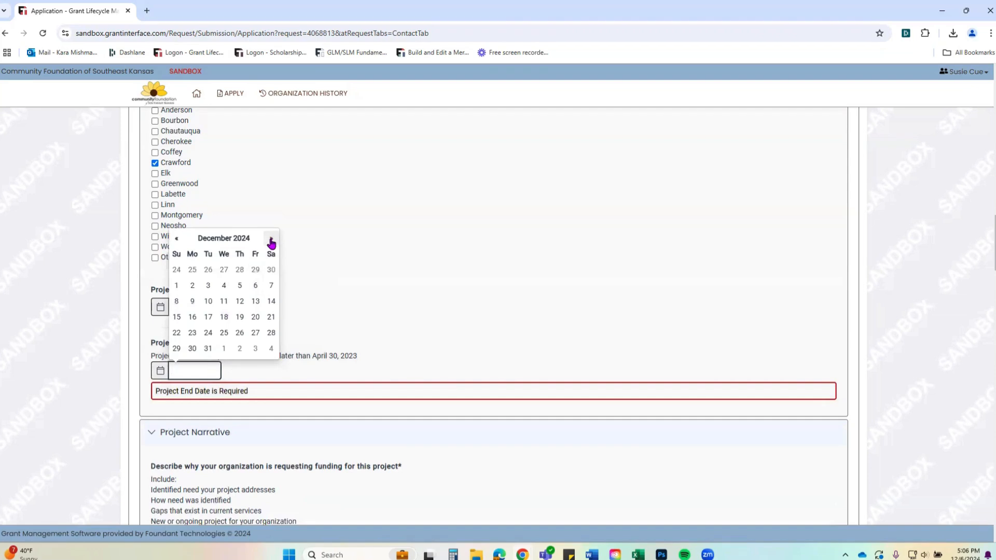
{"action": "left_click", "coordinate": [271, 239]}
{"action": "left_click", "coordinate": [271, 238]}
{"action": "left_click", "coordinate": [270, 238]}
{"action": "left_click", "coordinate": [271, 238]}
{"action": "left_click", "coordinate": [270, 239]}
{"action": "left_click", "coordinate": [271, 239]}
{"action": "left_click", "coordinate": [255, 301]}
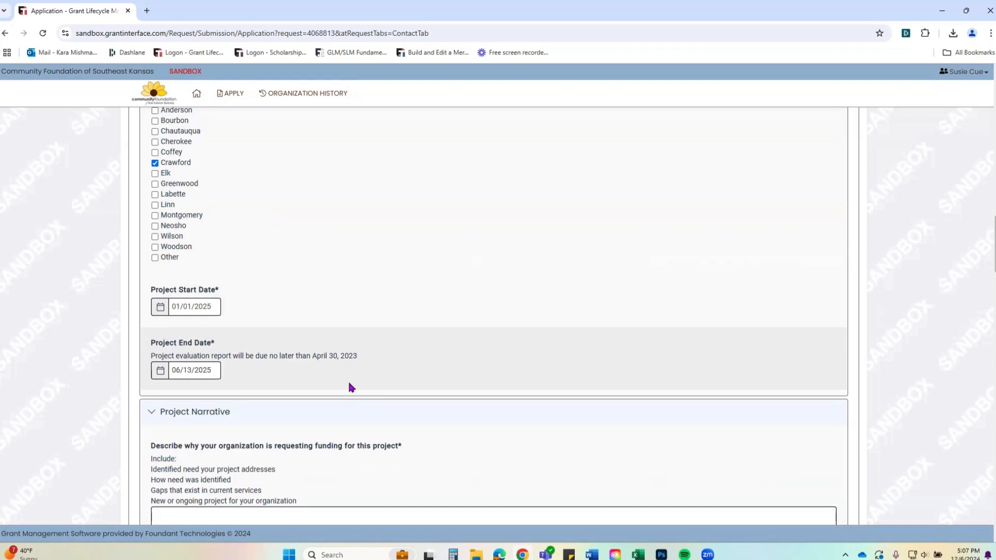
Fill in the funding request reason about a dedicated, state-of-the-art support space, and check that it covers whether the project is new or ongoing.
{"action": "scroll", "coordinate": [349, 386], "scroll_direction": "down", "scroll_amount": 3}
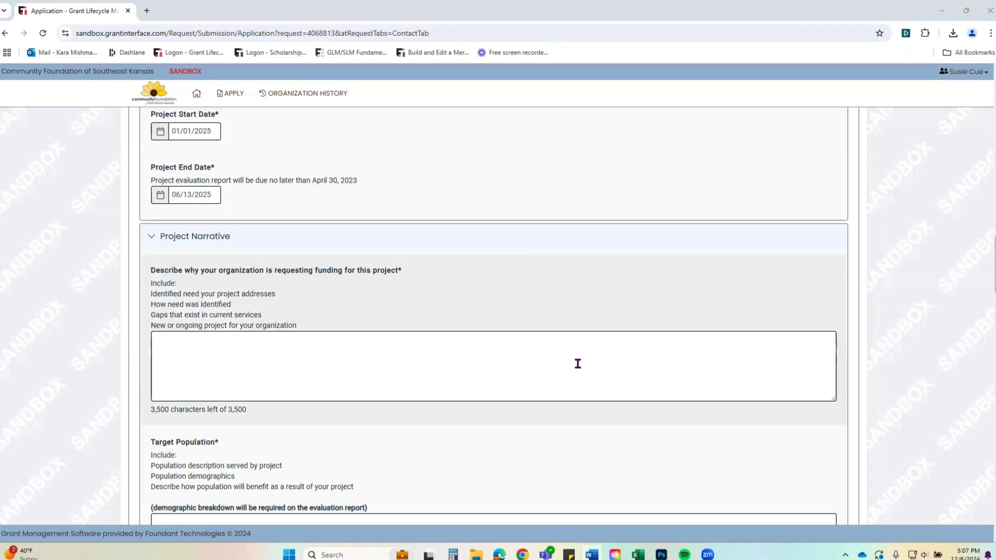
{"action": "left_click", "coordinate": [494, 360]}
{"action": "type", "text": "While we have existing services, we would like to provide a dedicated, state-of-the-art space to provide better support for students with developmental disabilities, learning difficulties, or sensory impairments as well as our students studying our general education curriculum. Our existing inventory of support supplies are spread amongst all of our classrooms, so we will gather those items into one space and enhance our current tools (adaptive writing tools, visual aids, communication devices, furniture, etc). The installations, items, and furniture pieces requested, will better serve our students that require a different approach to their education. This will be an ongoing program in our school, but once the main installations are in place, we do not anticipate additional replenishment beyond the typically provided curriculum materials and maybe replacing more heavily used toys from time to time."}
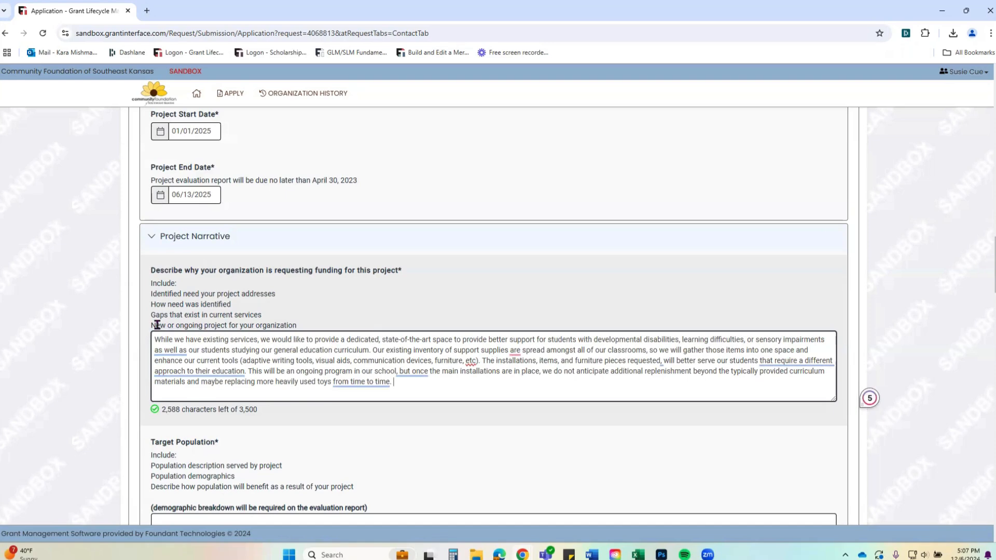
{"action": "left_click_drag", "start_coordinate": [151, 325], "coordinate": [299, 326]}
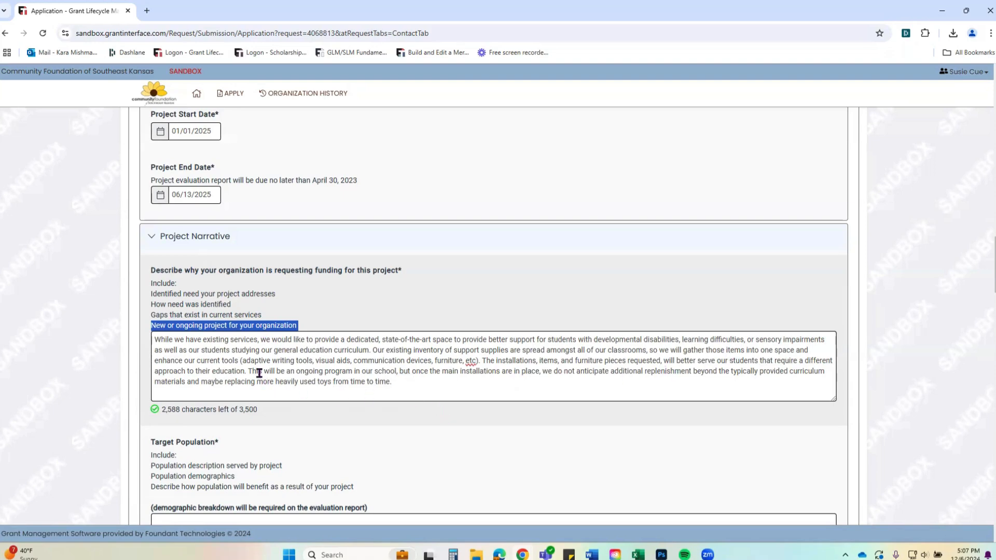
{"action": "left_click_drag", "start_coordinate": [248, 372], "coordinate": [393, 382]}
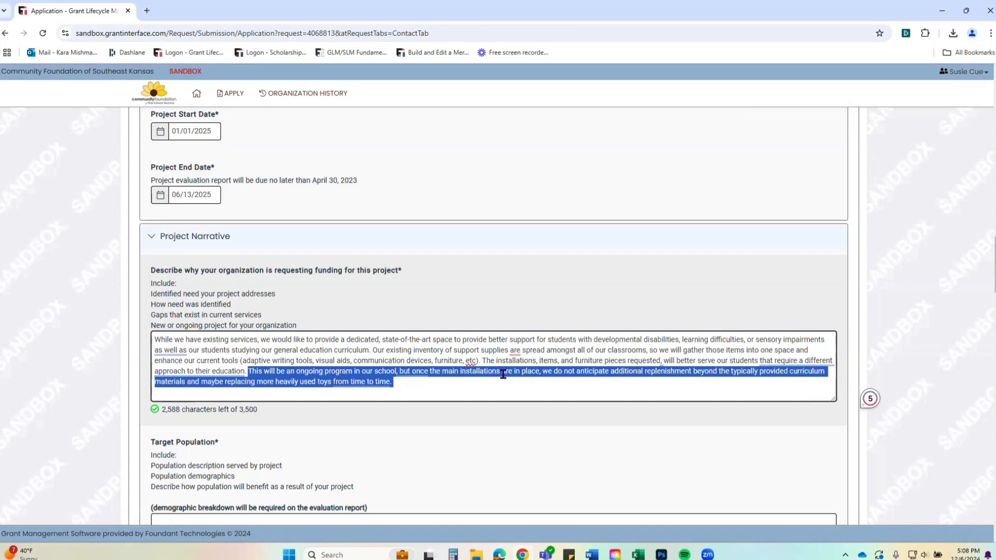
{"action": "left_click", "coordinate": [450, 397]}
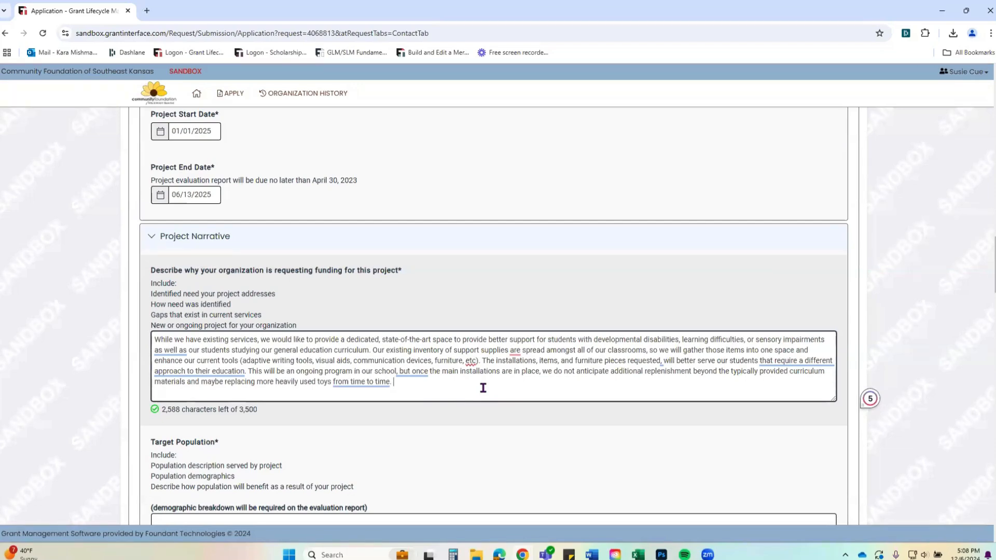
Describe the target population as mainly students needing Speech/Language, Occupational, and Physical Therapy, with access for any student in need.
{"action": "scroll", "coordinate": [485, 387], "scroll_direction": "down", "scroll_amount": 3}
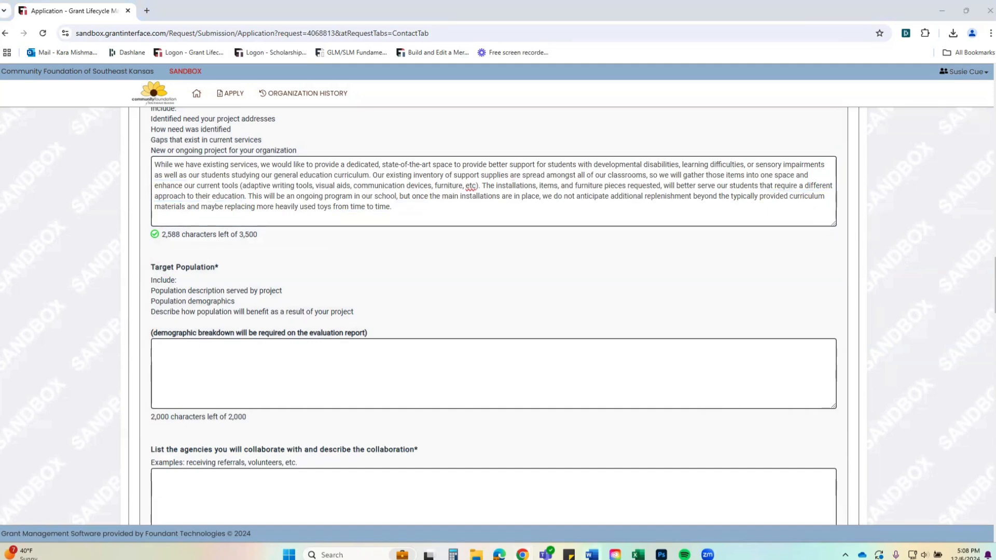
{"action": "left_click", "coordinate": [309, 366]}
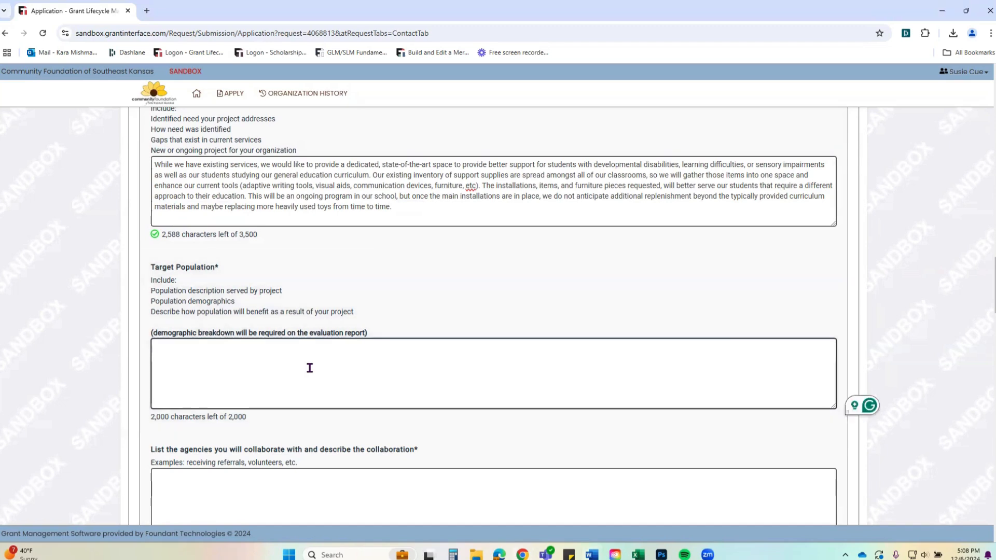
{"action": "type", "text": "Our target population will predominately be our students needing Speech/Language Therapy, Occupational Therapy, and Physical Therapy. We will not be limiting the space to just the students with those needs. Any student would have access given the need."}
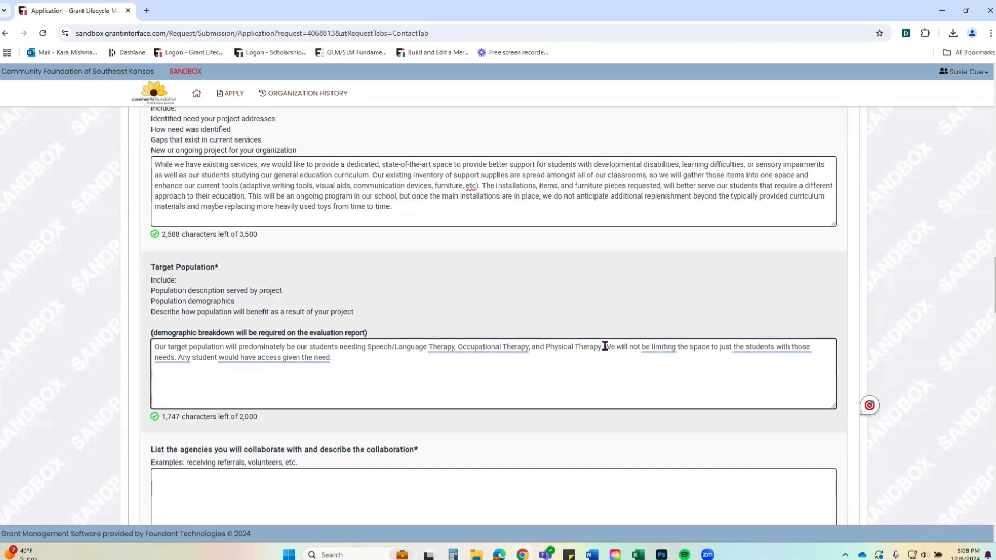
{"action": "left_click_drag", "start_coordinate": [605, 347], "coordinate": [617, 369]}
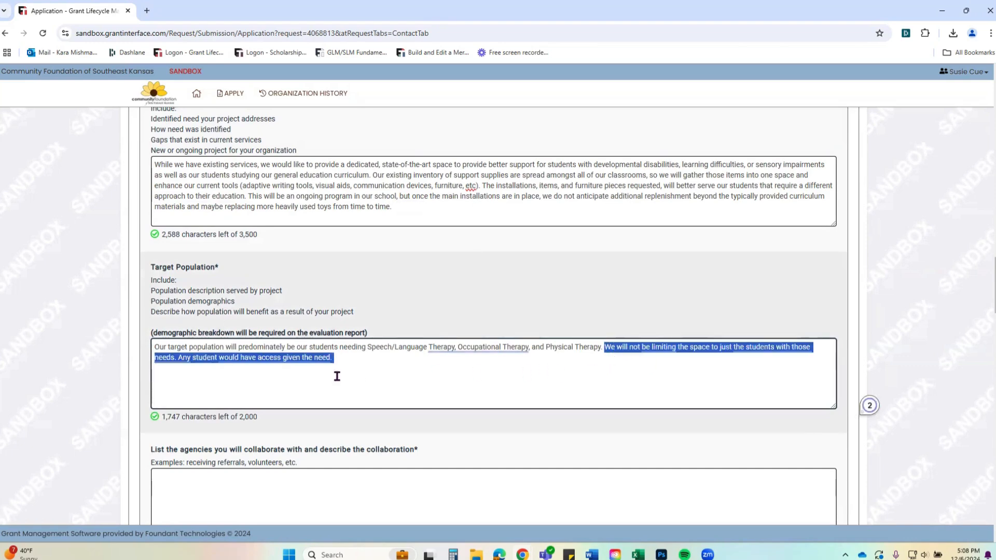
{"action": "left_click", "coordinate": [413, 368]}
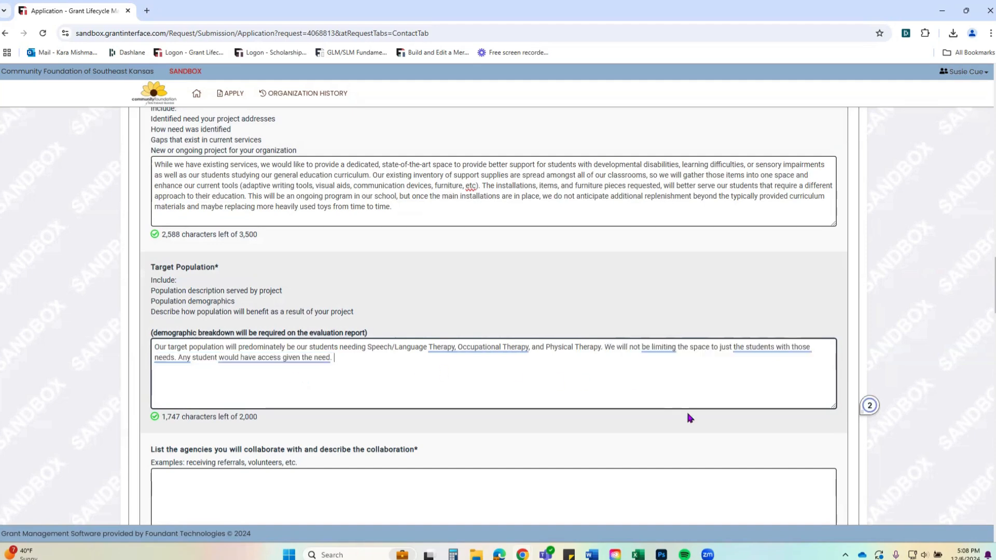
State in the agency collaboration answer that there are no current outside collaborations and that referrals will come from individual teachers.
{"action": "scroll", "coordinate": [188, 357], "scroll_direction": "down", "scroll_amount": 3}
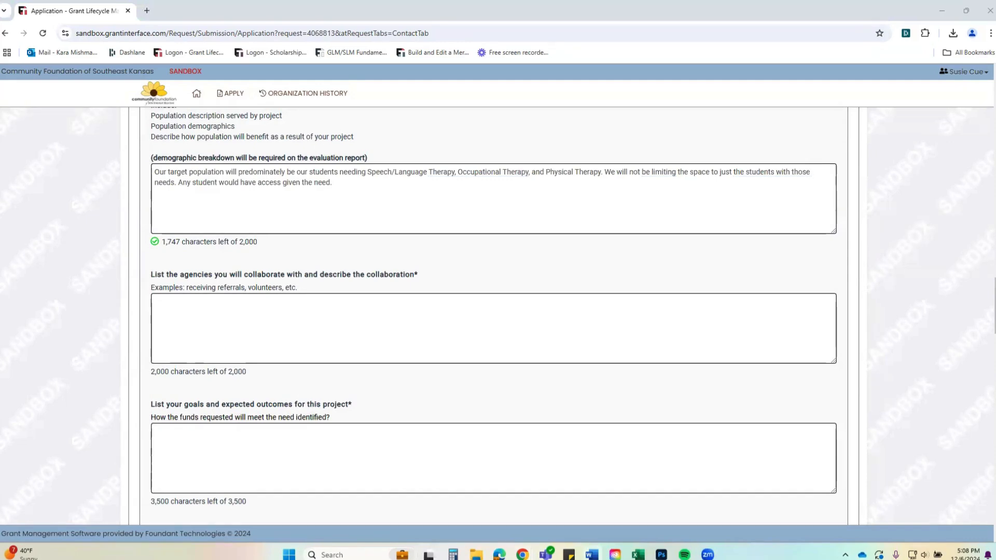
{"action": "left_click", "coordinate": [488, 334]}
{"action": "type", "text": "No current collaborations outside of our own school and those that provide services to our students. Referrals for use of the space outside of SPED educators and their students will come from individual teachers with students experiencing behaviors that will benefit from visiting the room."}
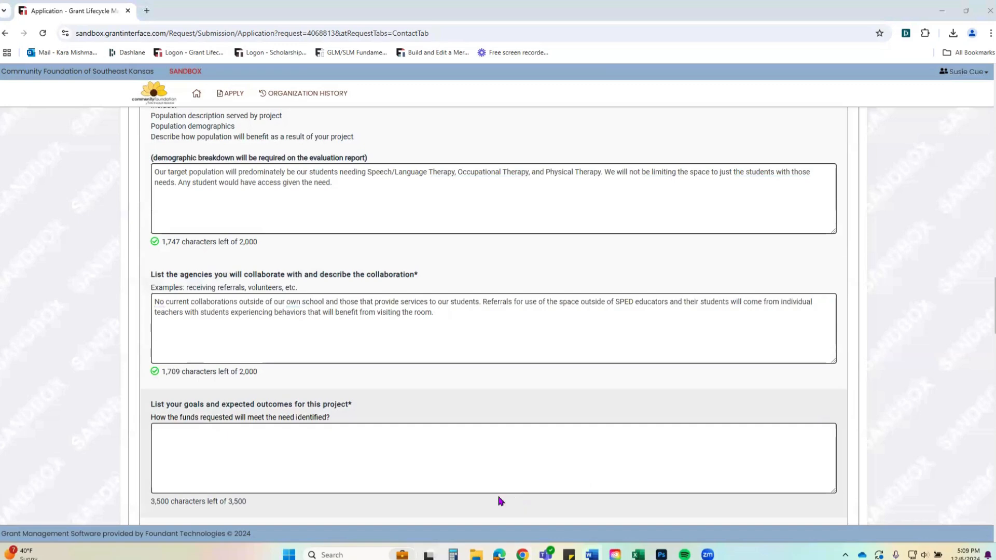
Fill in the project goals and expected outcomes about a safe sensory space and improved social skills, separating the two paragraphs with a blank line.
{"action": "left_click", "coordinate": [471, 449]}
{"action": "type", "text": "Our main goal is to provide a space to help our students with developmental disabilities, learning difficulties, or sensory impairments to develop their senses and interact with the world around them. We hope to provide an environment that is safe and comfortable where students can explore independently and build confidence.  We anticipate that we'll be able to witness improved social skills and children feeling safer and more comfortable in the location where they'll spend a large portion of their day. We hope that we'll be able build trust within our community by showing that every student will be empowered to live their best possible life and grow to their full potential."}
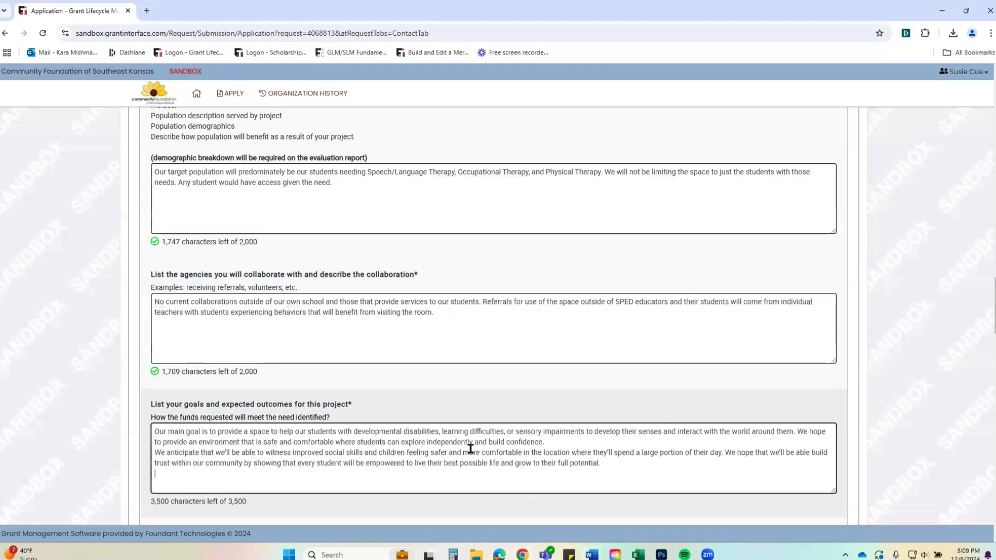
{"action": "left_click", "coordinate": [566, 441]}
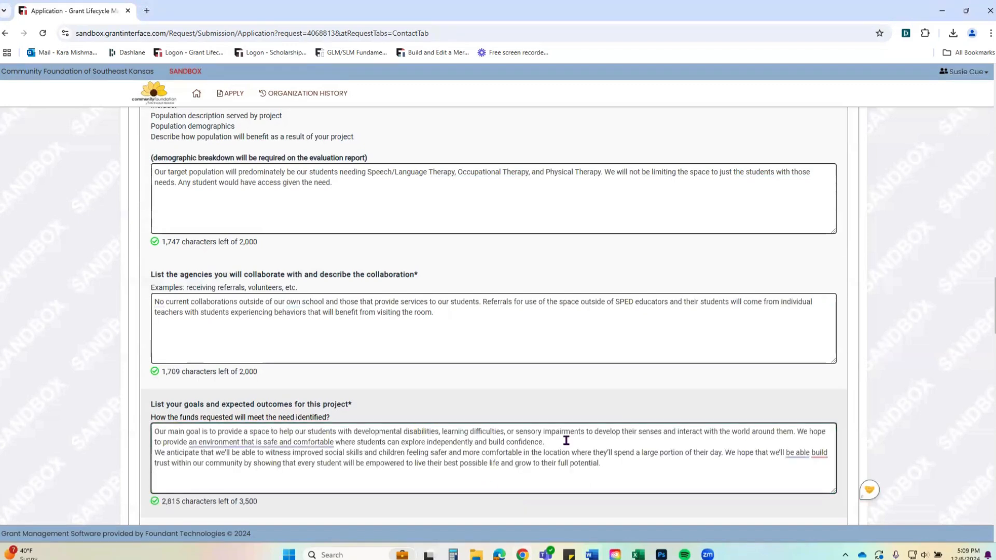
{"action": "key", "text": "Return"}
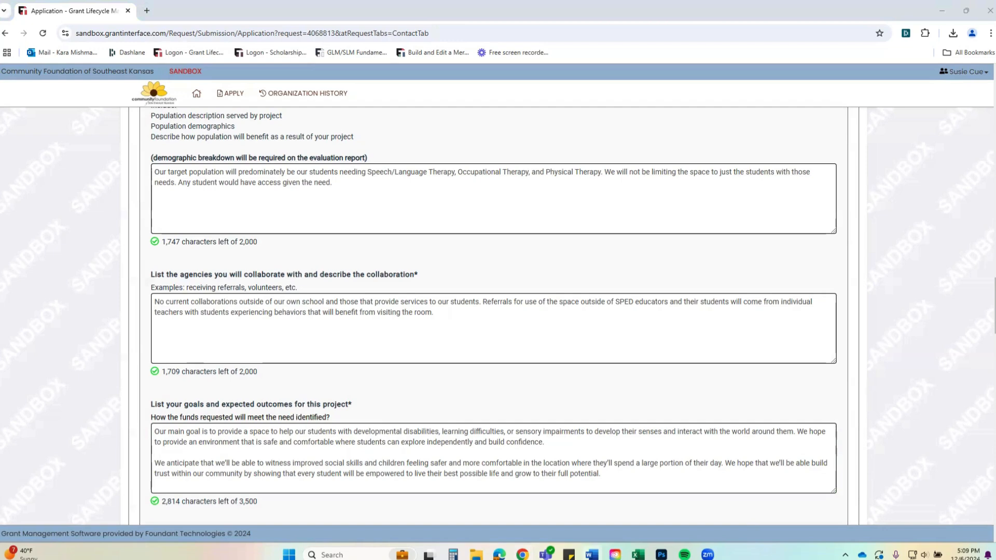
Fill in the Project Evaluation answer about observed student improvements, IEP data collection, and covering future supplies from the school's annual budget.
{"action": "scroll", "coordinate": [803, 327], "scroll_direction": "down", "scroll_amount": 7}
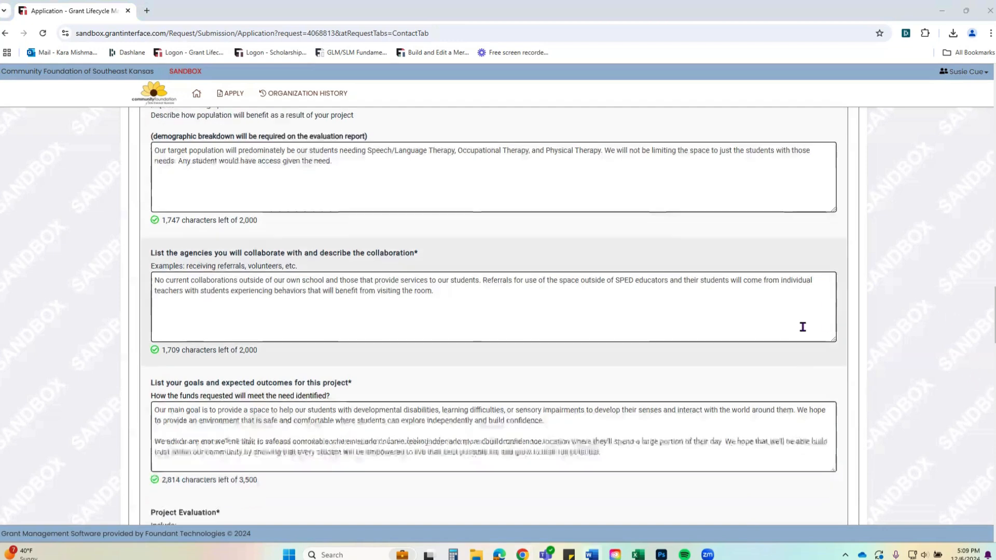
{"action": "left_click", "coordinate": [347, 270]}
{"action": "type", "text": "We don't have a metric to gauge success beyond the student improvements that we witness and a comparison from the start of the school semester or year and the end. Our educators will collect their normal IEP data including attendance, behavior, academics, social/emotional observations, and focus areas. These data points are collected over time to determine an individual student's progress and what learning pathways best suit them as well as possible alterations to further their goals or provide extra support as needed. Once this room is initially completed, we do not anticipate additional funding needs beyond the normal curriculum supplies and replacing smaller items. These supplies and replacements will be figured into the school's annual budget."}
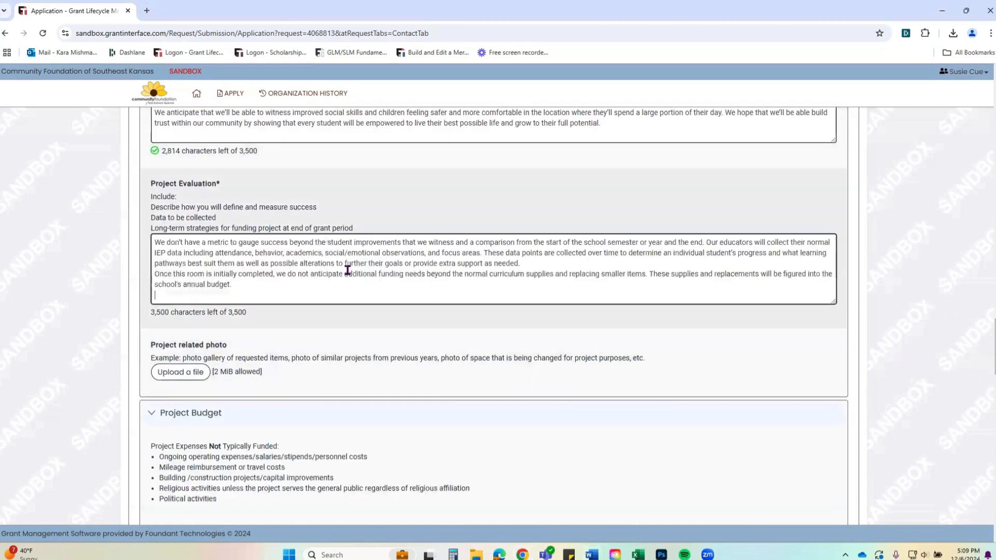
Separate the two Project Evaluation paragraphs with a blank line and check the second against the long-term funding strategies requirement.
{"action": "left_click", "coordinate": [521, 263]}
{"action": "key", "text": "Return"}
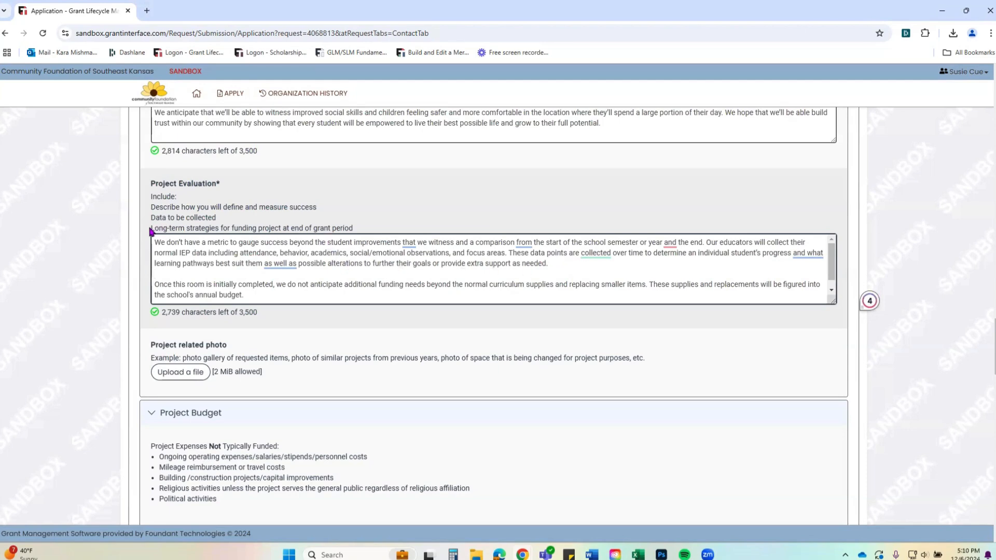
{"action": "left_click_drag", "start_coordinate": [151, 228], "coordinate": [356, 229]}
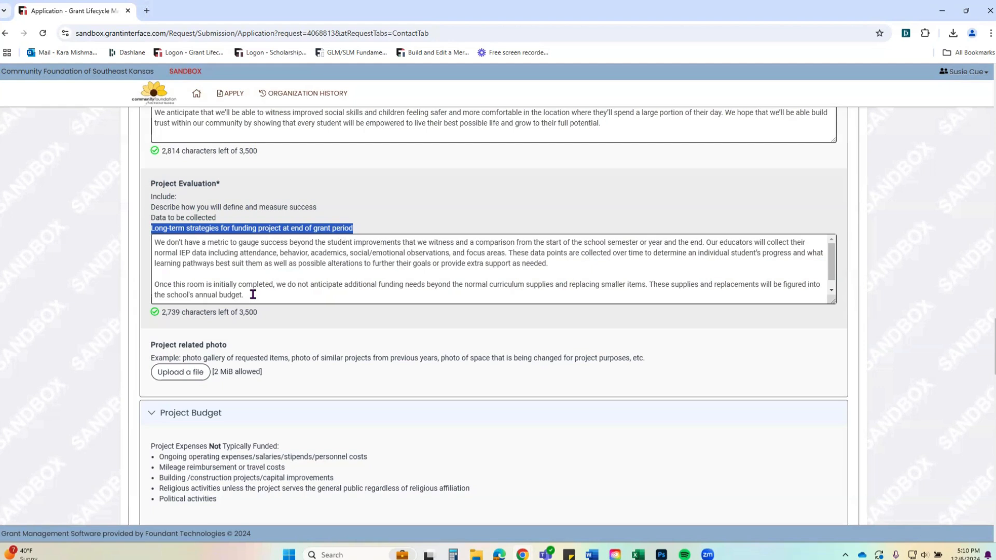
{"action": "left_click_drag", "start_coordinate": [155, 284], "coordinate": [247, 302]}
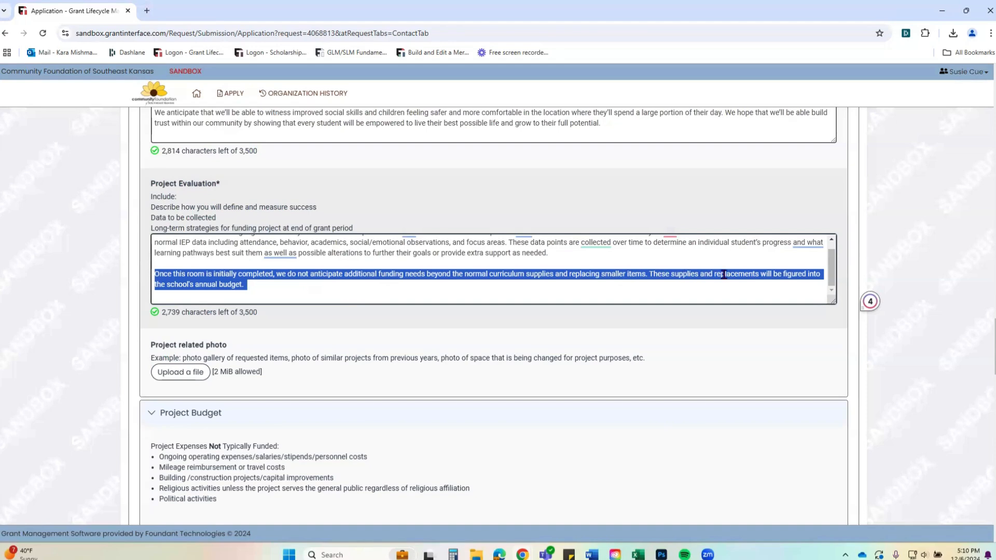
{"action": "left_click", "coordinate": [254, 285]}
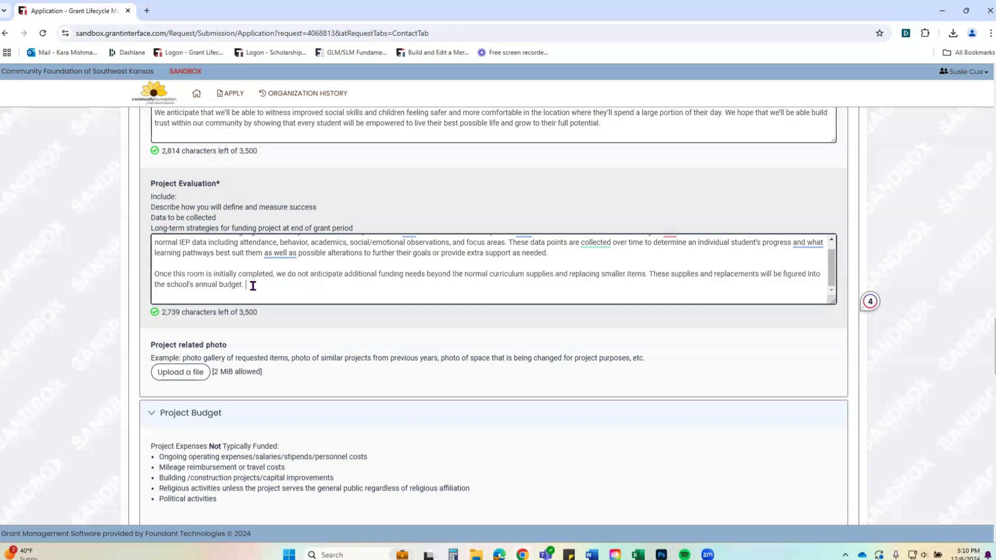
{"action": "left_click_drag", "start_coordinate": [166, 285], "coordinate": [265, 288]}
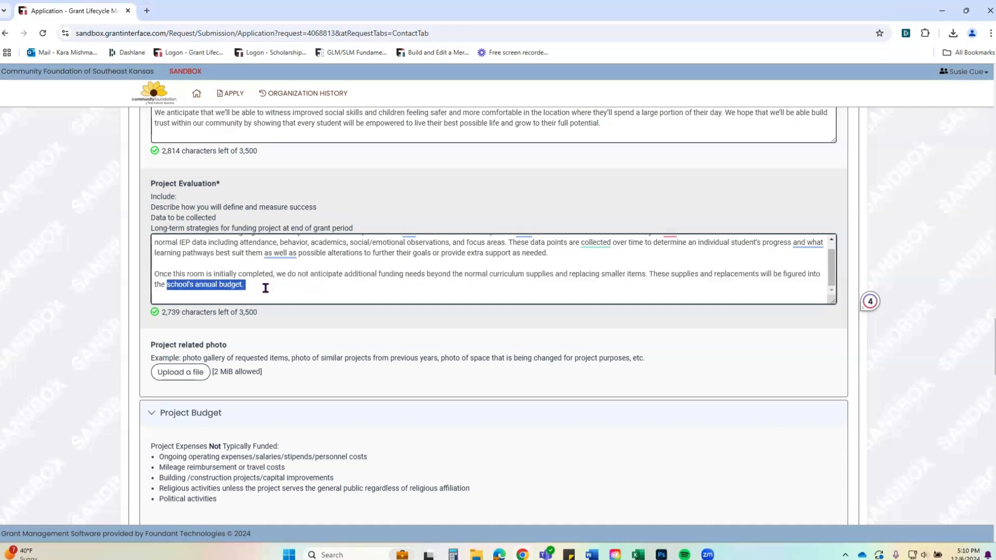
{"action": "left_click", "coordinate": [291, 288]}
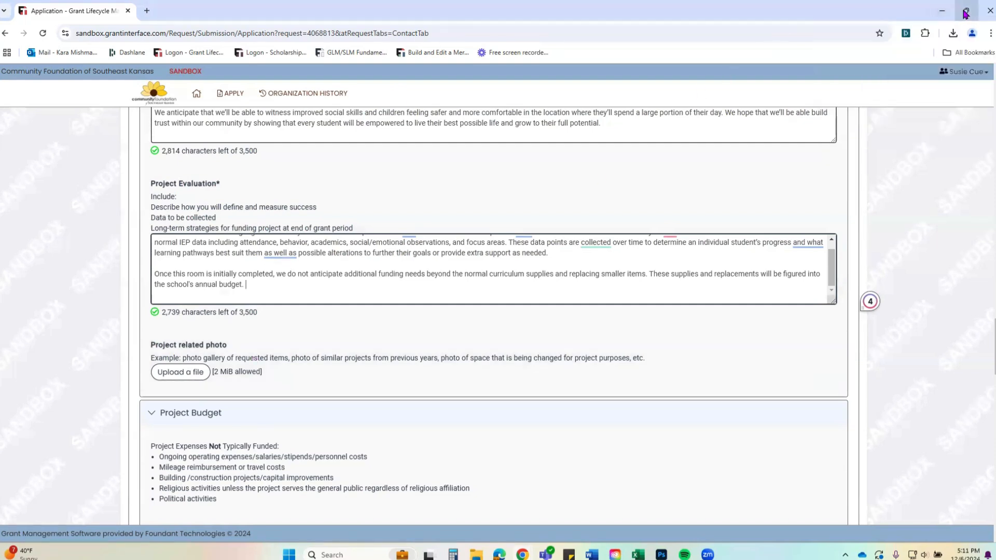
Review the classroom images in "ideas for sensory classroom.pdf" from the desktop and upload the file as the Project related photo.
{"action": "mouse_move", "coordinate": [966, 13]}
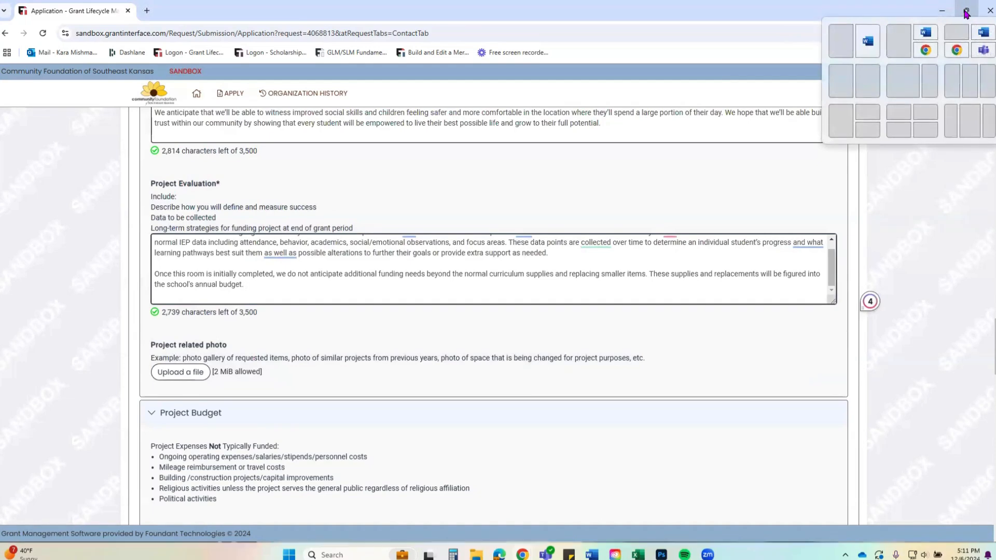
{"action": "left_click", "coordinate": [966, 13]}
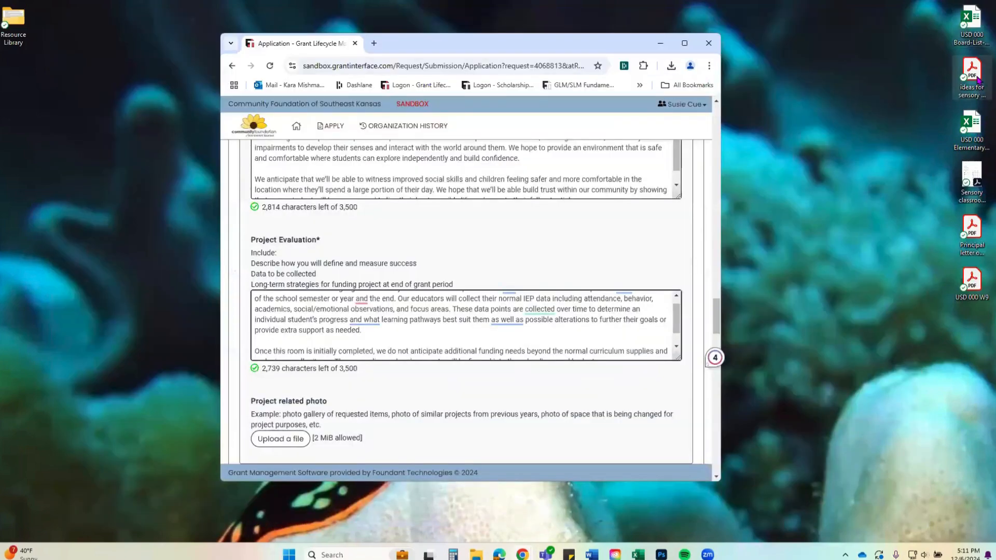
{"action": "double_click", "coordinate": [972, 78]}
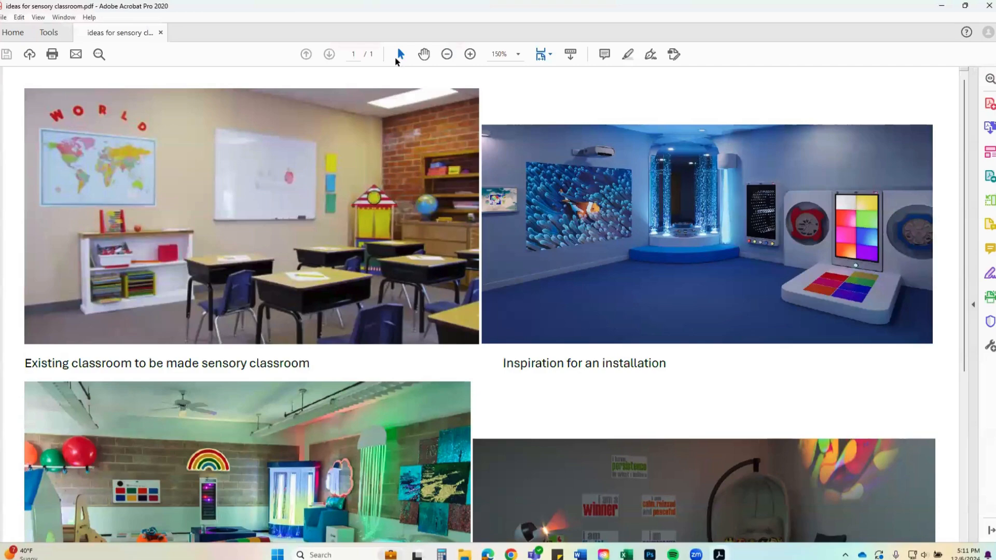
{"action": "left_click", "coordinate": [445, 54]}
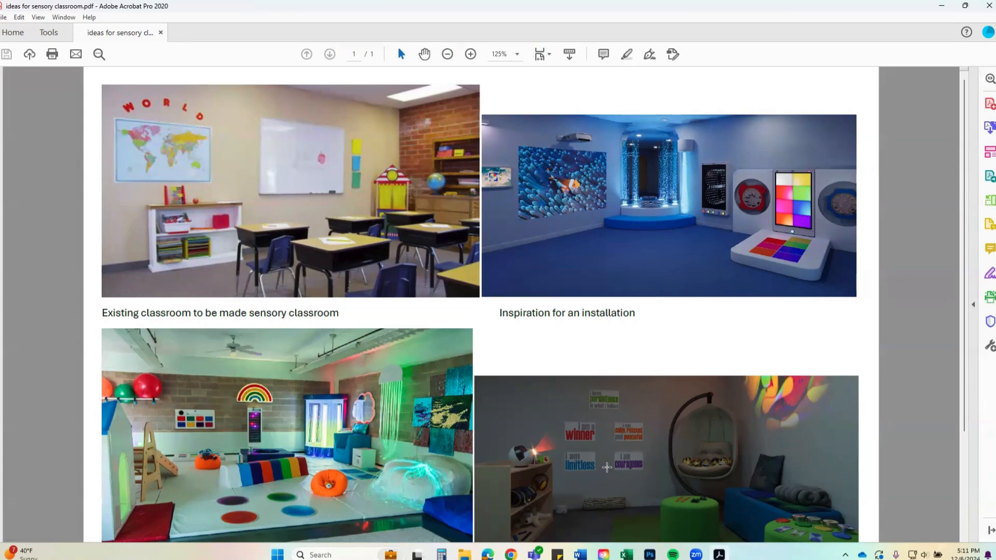
{"action": "scroll", "coordinate": [607, 466], "scroll_direction": "down", "scroll_amount": 3}
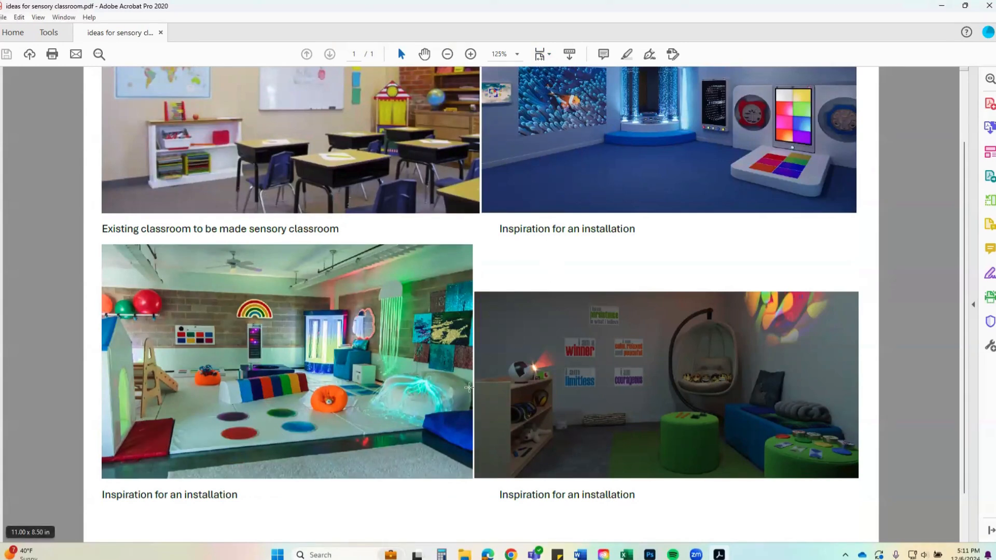
{"action": "left_click", "coordinate": [989, 6]}
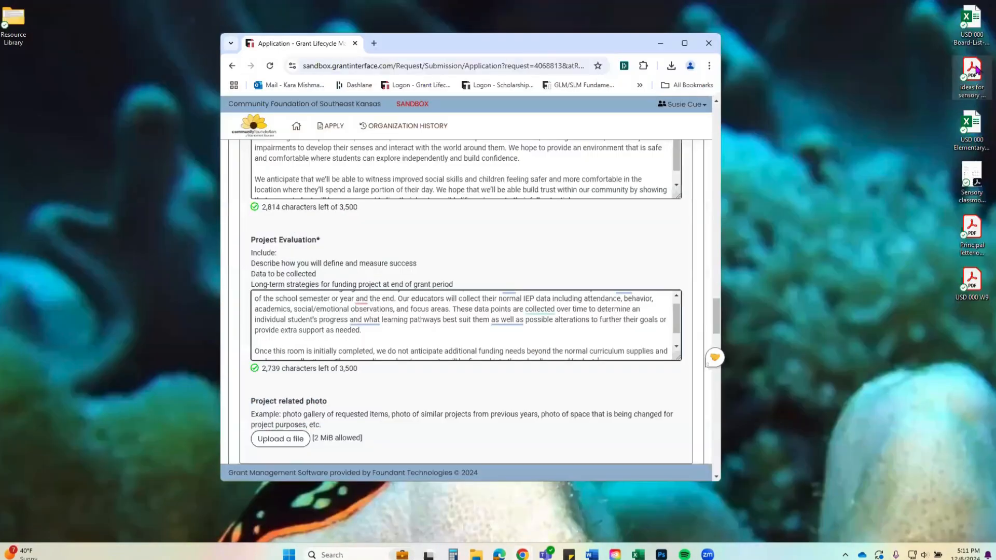
{"action": "left_click_drag", "start_coordinate": [977, 69], "coordinate": [480, 442]}
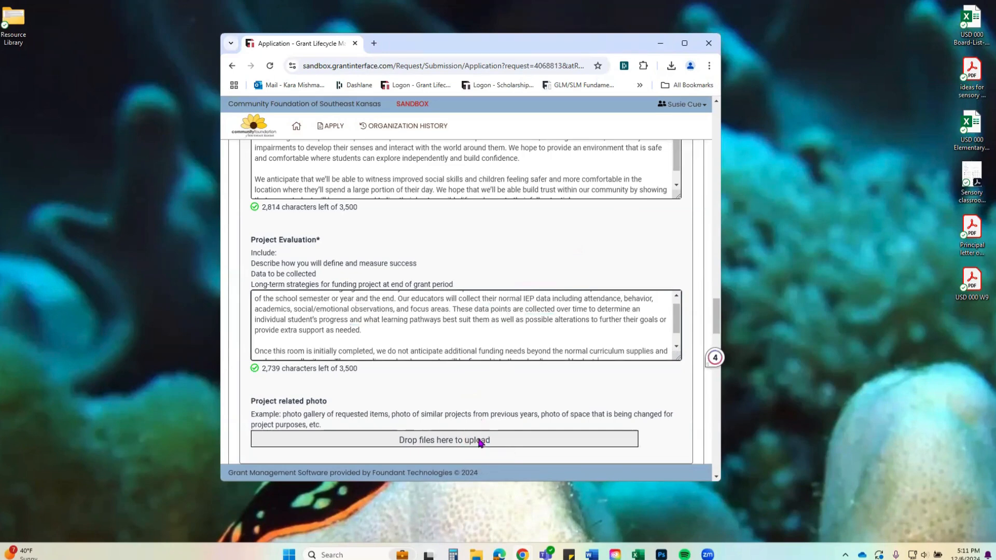
{"action": "left_click", "coordinate": [684, 43]}
Set the Total Anticipated Project Budget to 44,393 and the Amount Requested from Community Foundation to 2500.
{"action": "scroll", "coordinate": [774, 223], "scroll_direction": "down", "scroll_amount": 6}
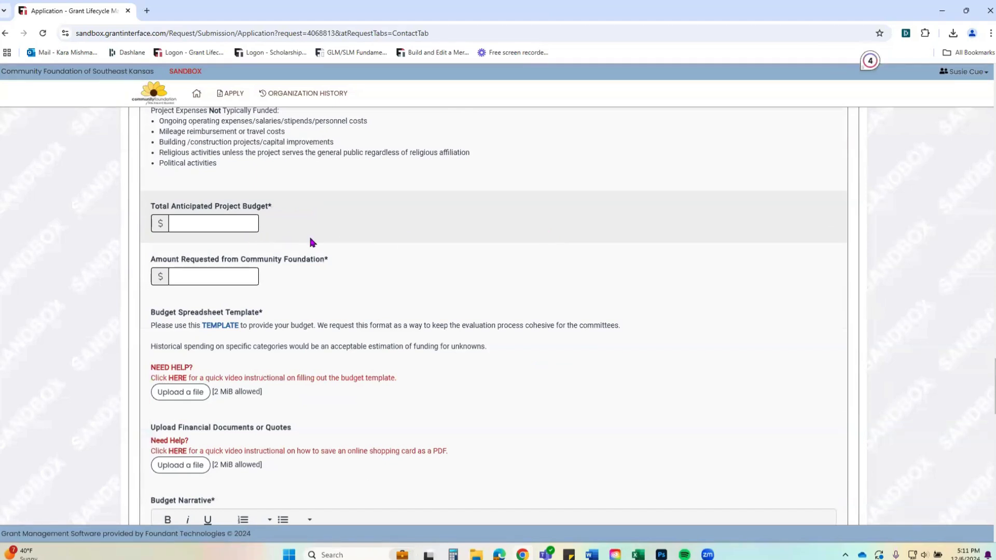
{"action": "scroll", "coordinate": [310, 240], "scroll_direction": "up", "scroll_amount": 3}
{"action": "left_click", "coordinate": [218, 398]}
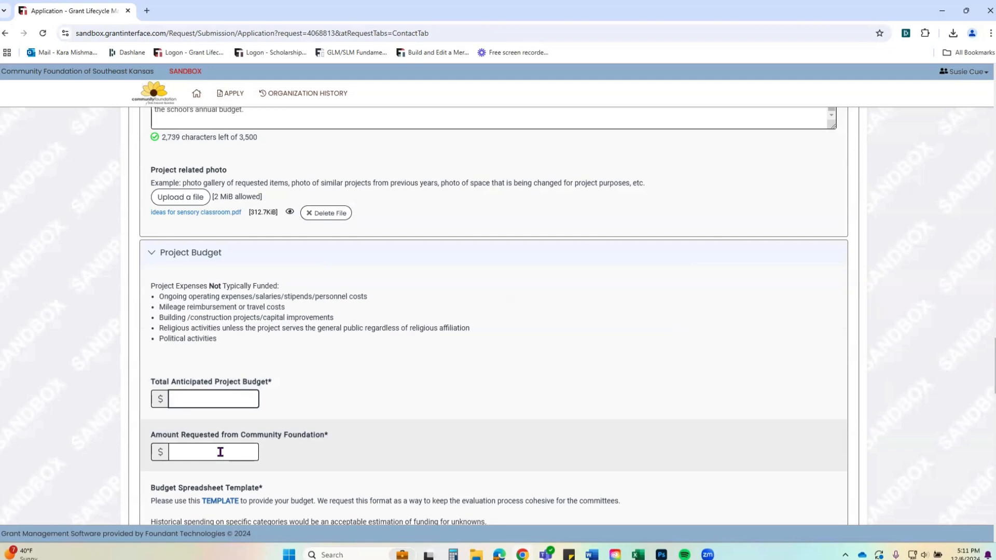
{"action": "scroll", "coordinate": [311, 446], "scroll_direction": "down", "scroll_amount": 3}
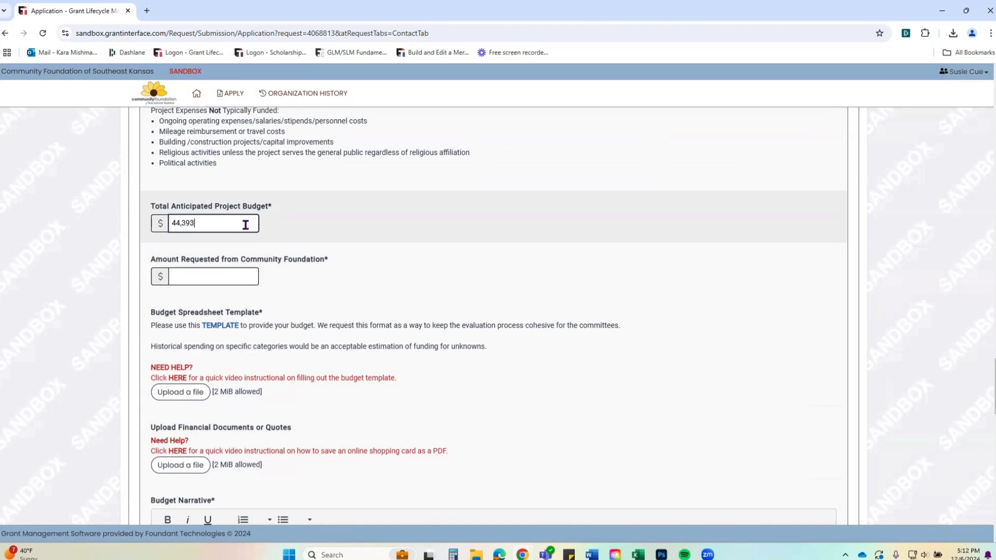
{"action": "left_click", "coordinate": [199, 273]}
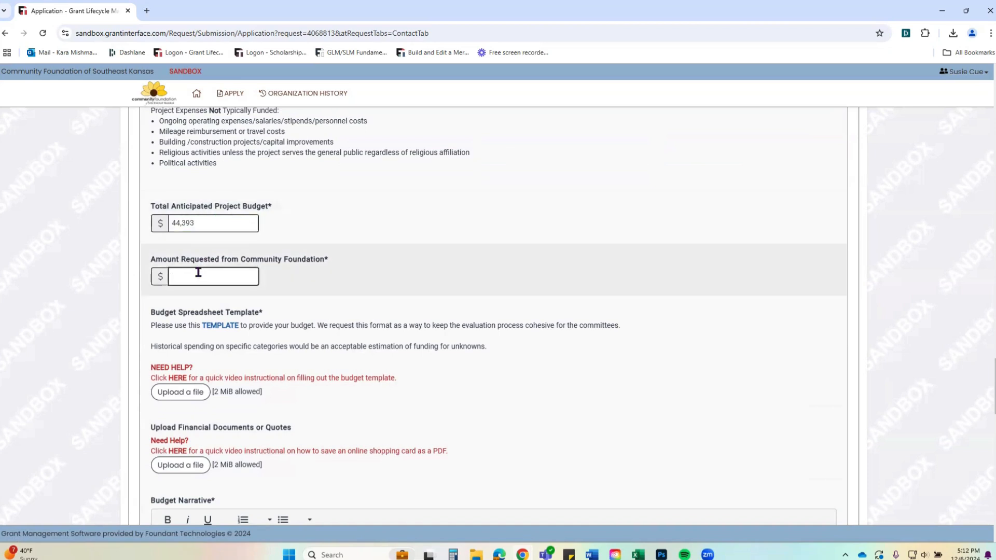
{"action": "type", "text": "2500"}
{"action": "left_click", "coordinate": [409, 300]}
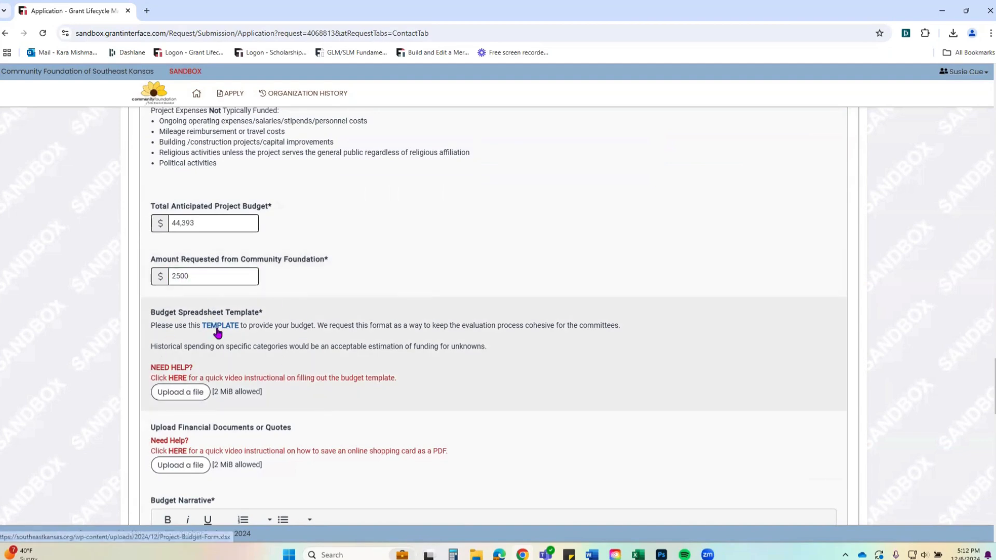
Open the USD 000 Elementary Sensory Classroom Project Budget Form from the desktop and review its itemized project expenses.
{"action": "left_click", "coordinate": [966, 12]}
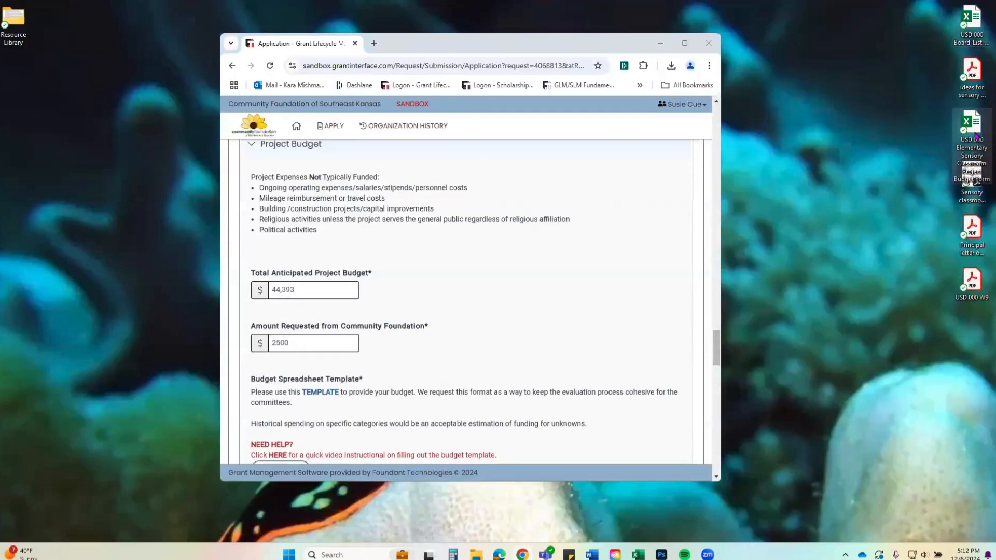
{"action": "double_click", "coordinate": [972, 124]}
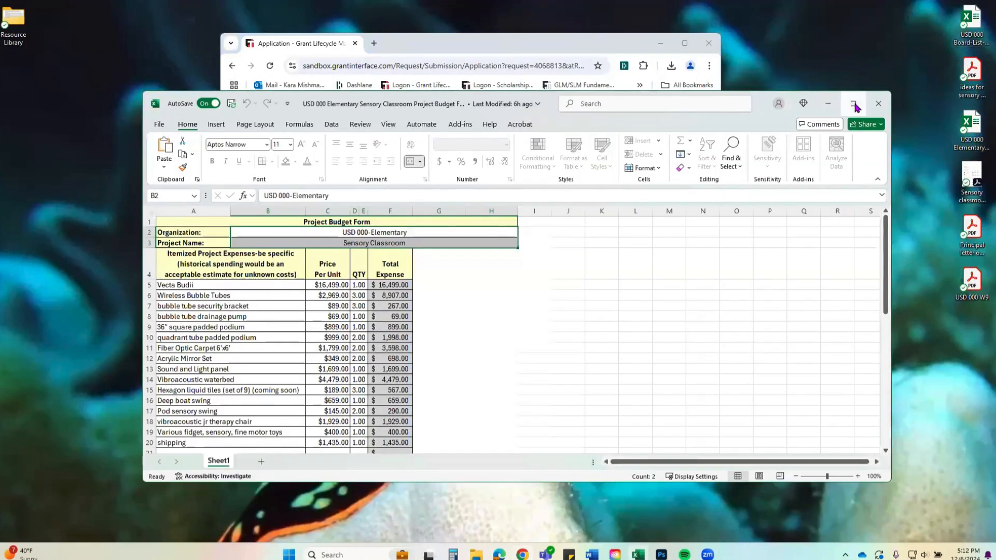
{"action": "left_click", "coordinate": [852, 102]}
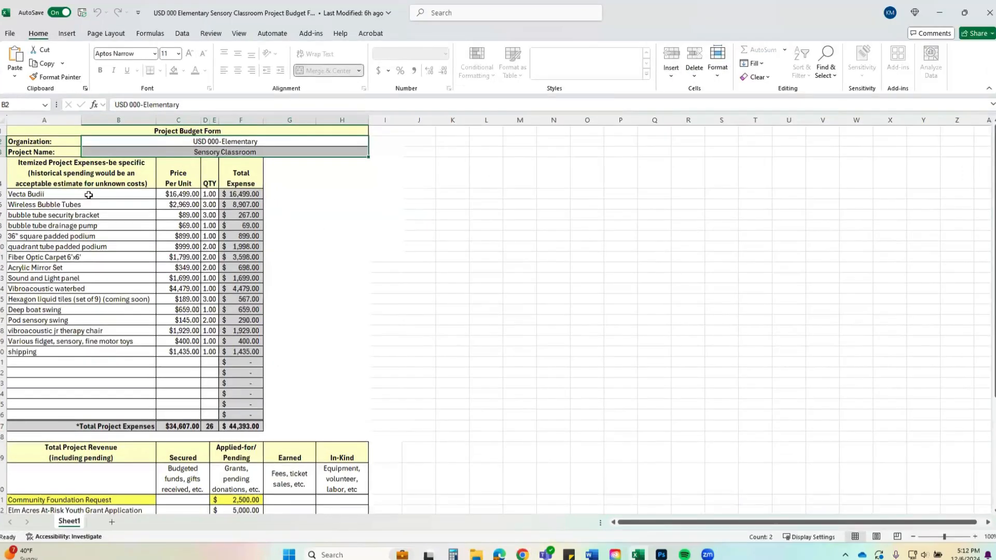
{"action": "left_click_drag", "start_coordinate": [89, 194], "coordinate": [86, 361]}
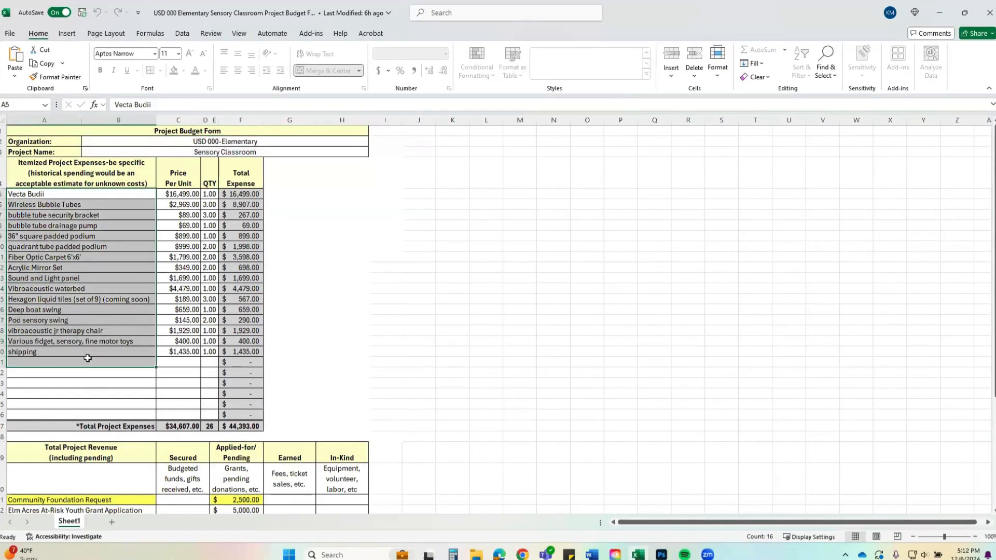
{"action": "left_click", "coordinate": [213, 328]}
Examine the budget form's project revenue section, checking the applied-for, secured, earned and in-kind amounts.
{"action": "scroll", "coordinate": [216, 326], "scroll_direction": "down", "scroll_amount": 5}
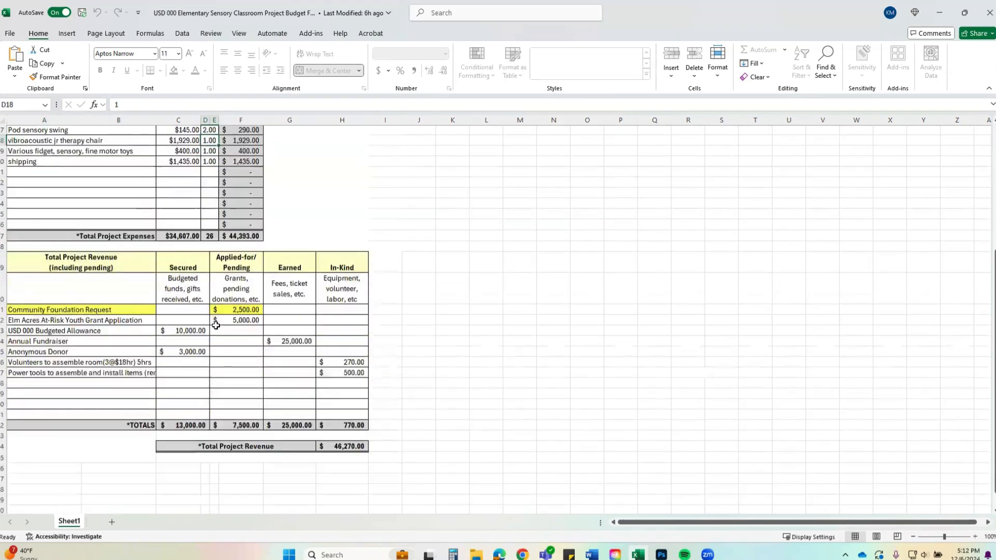
{"action": "scroll", "coordinate": [215, 326], "scroll_direction": "down", "scroll_amount": 1}
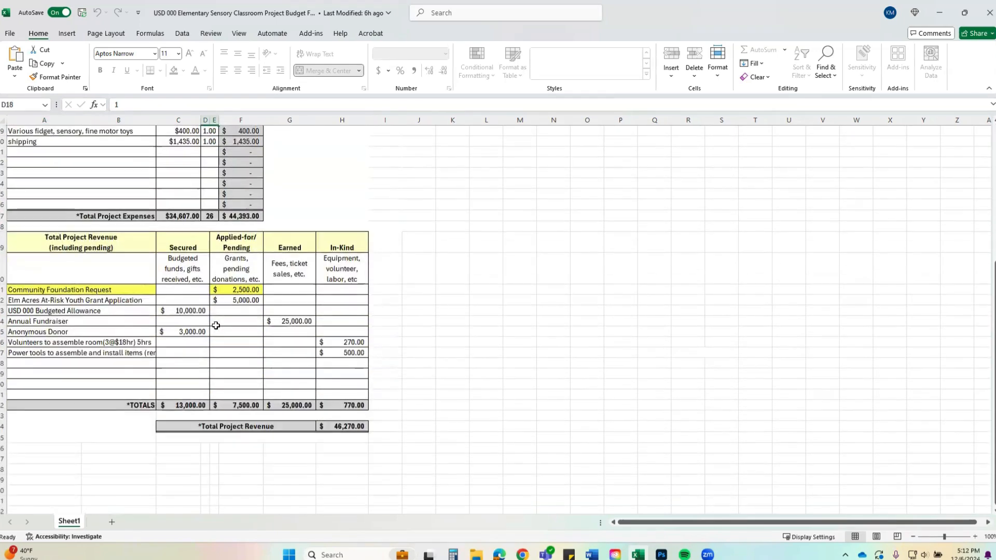
{"action": "left_click", "coordinate": [236, 299]}
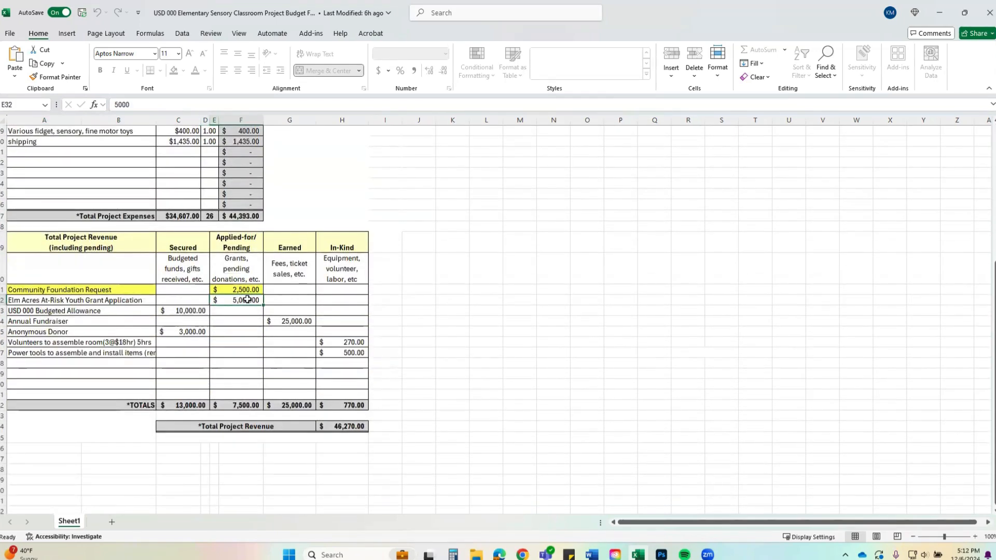
{"action": "left_click", "coordinate": [177, 312]}
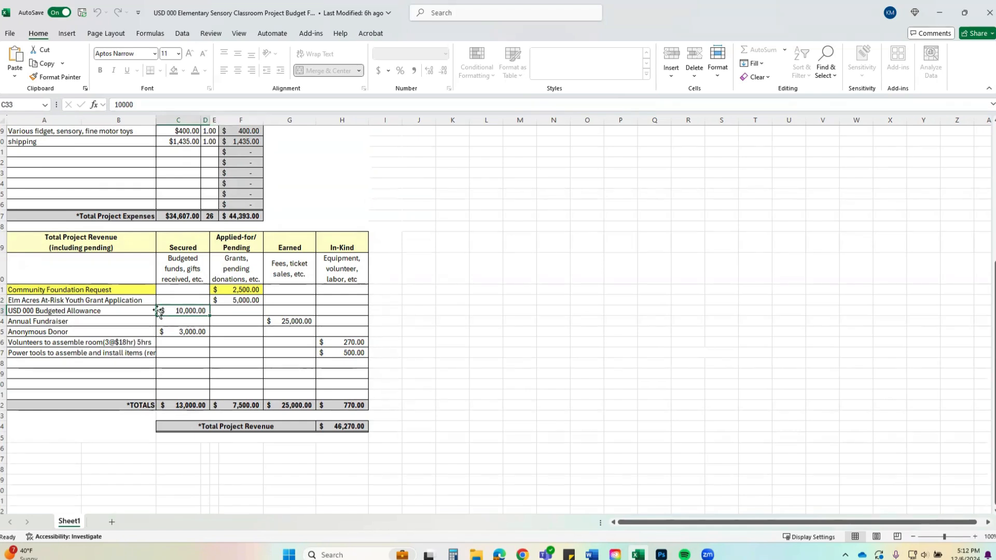
{"action": "left_click", "coordinate": [286, 320]}
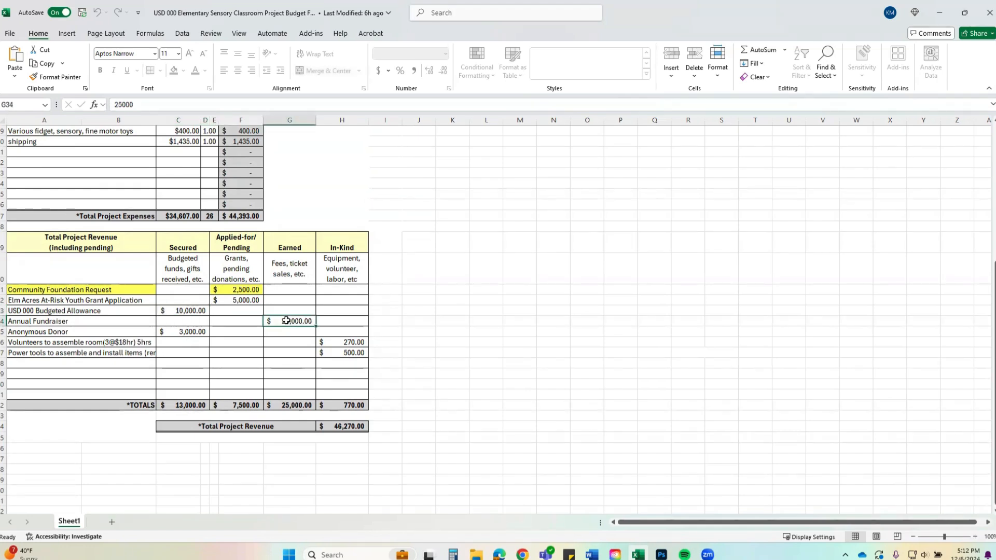
{"action": "left_click", "coordinate": [192, 333]}
{"action": "left_click_drag", "start_coordinate": [335, 340], "coordinate": [342, 353]}
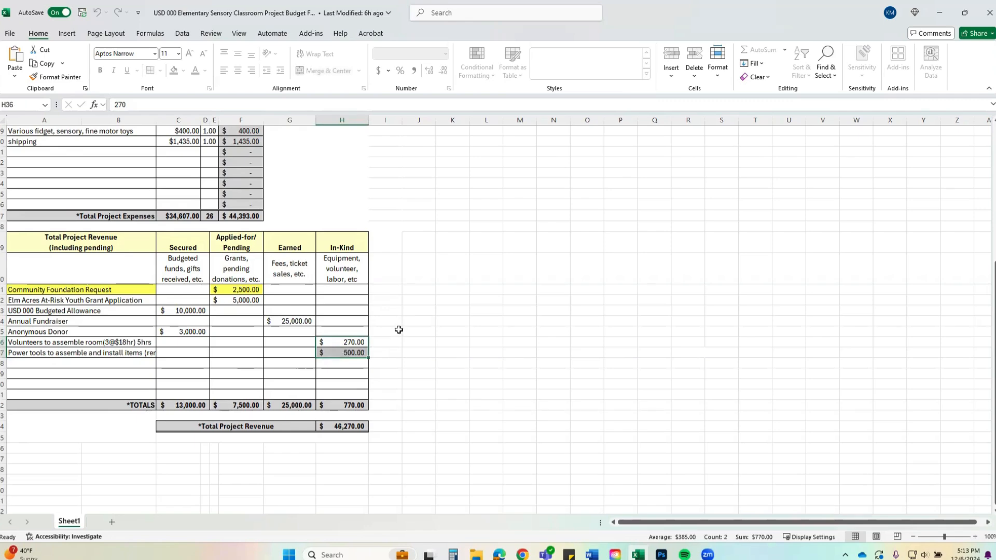
{"action": "left_click", "coordinate": [341, 327]}
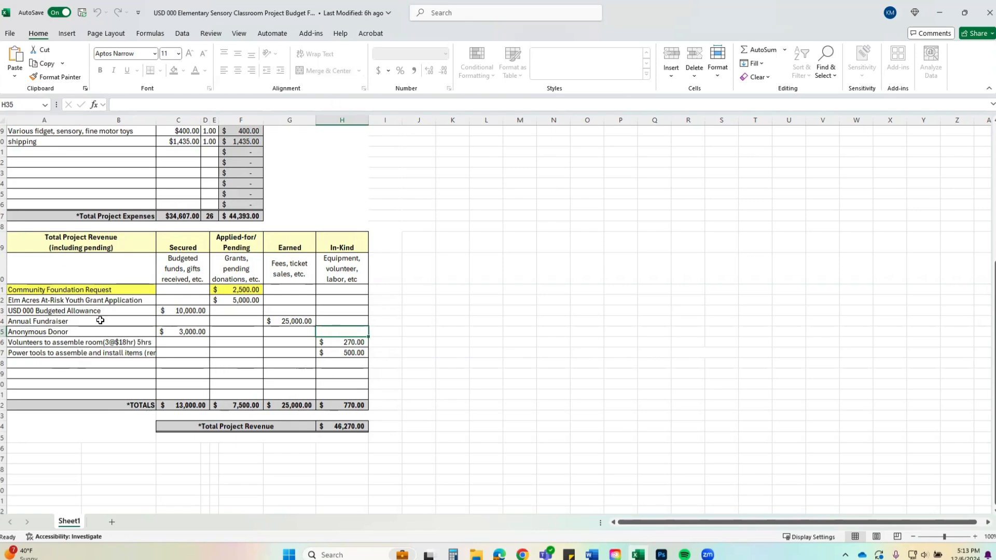
Close the budget workbook and upload "USD 000 Elementary Sensory Classroom Project Budget Form.xlsx" under Budget Spreadsheet Template.
{"action": "left_click", "coordinate": [987, 19]}
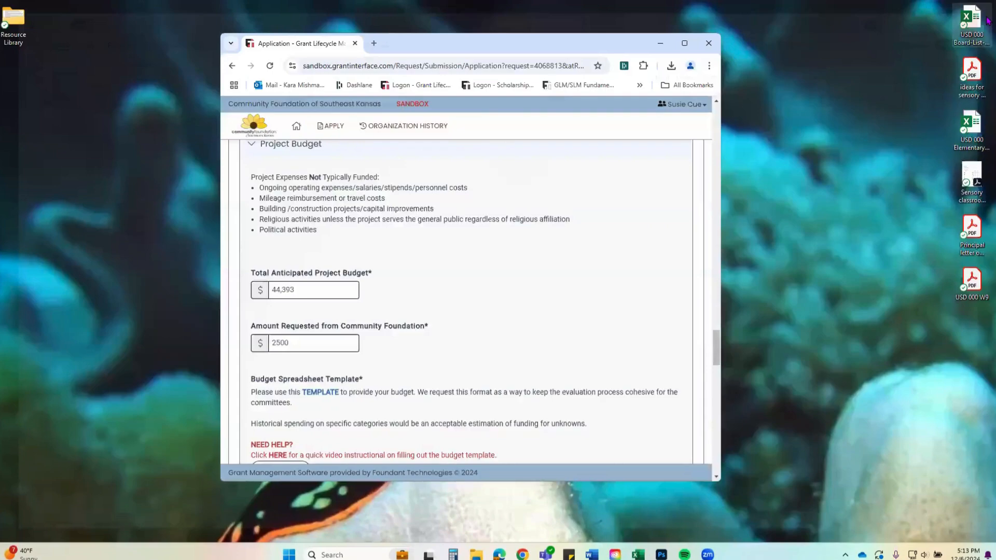
{"action": "scroll", "coordinate": [589, 297], "scroll_direction": "down", "scroll_amount": 3}
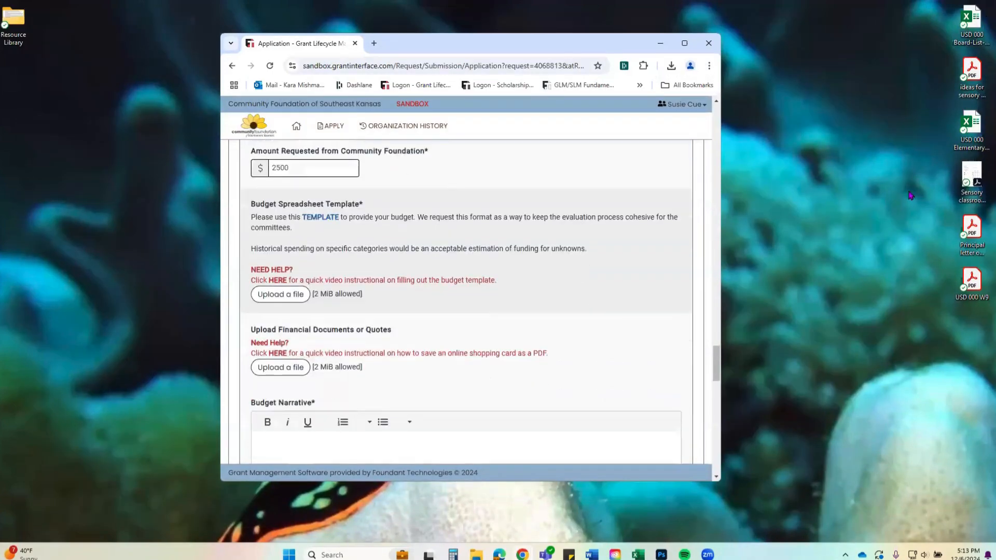
{"action": "left_click_drag", "start_coordinate": [972, 147], "coordinate": [428, 297]}
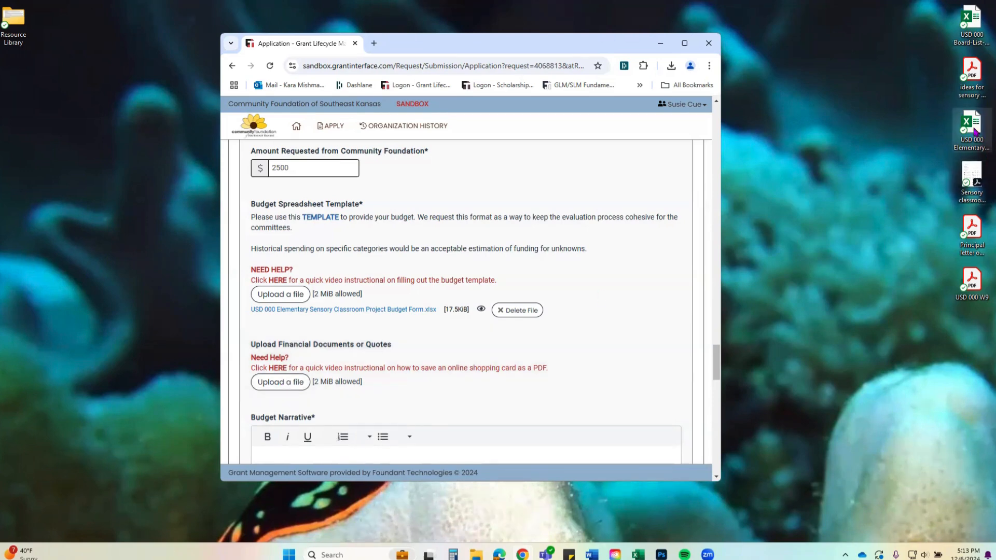
Open the Sensory classroom basket PDF from the desktop and review its cart items, cart summary and remaining pages at 100% zoom.
{"action": "left_click", "coordinate": [975, 182]}
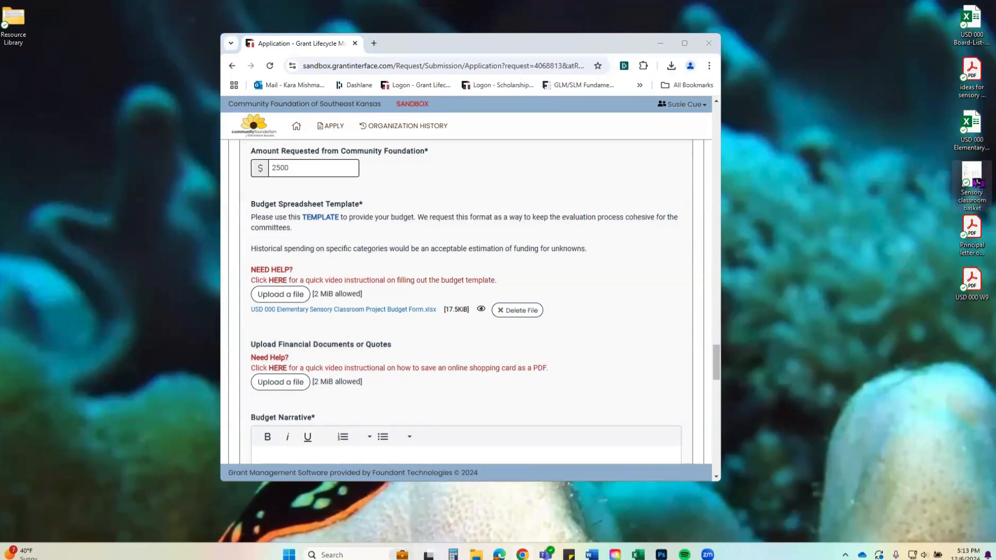
{"action": "double_click", "coordinate": [975, 182]}
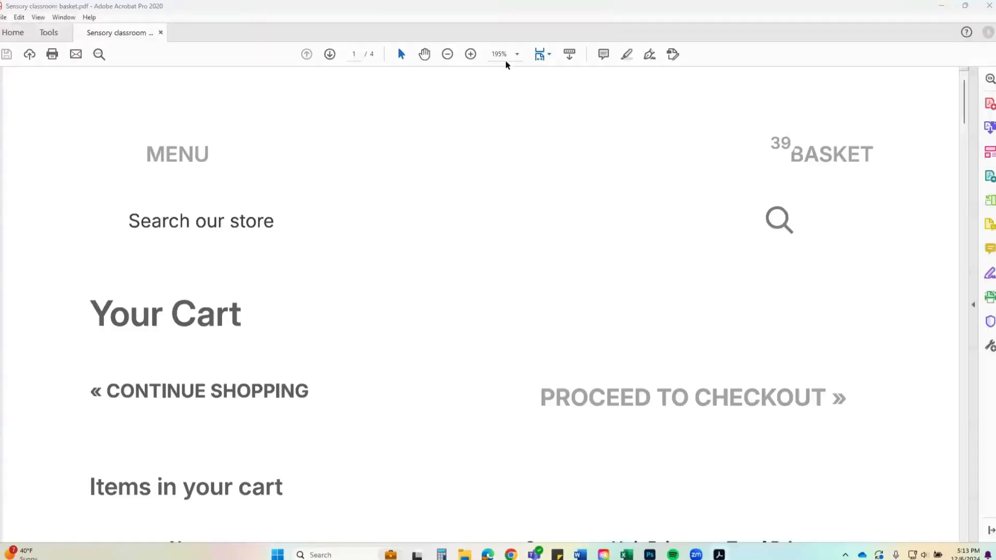
{"action": "left_click", "coordinate": [447, 54]}
{"action": "left_click", "coordinate": [447, 54]}
{"action": "left_click", "coordinate": [447, 54]}
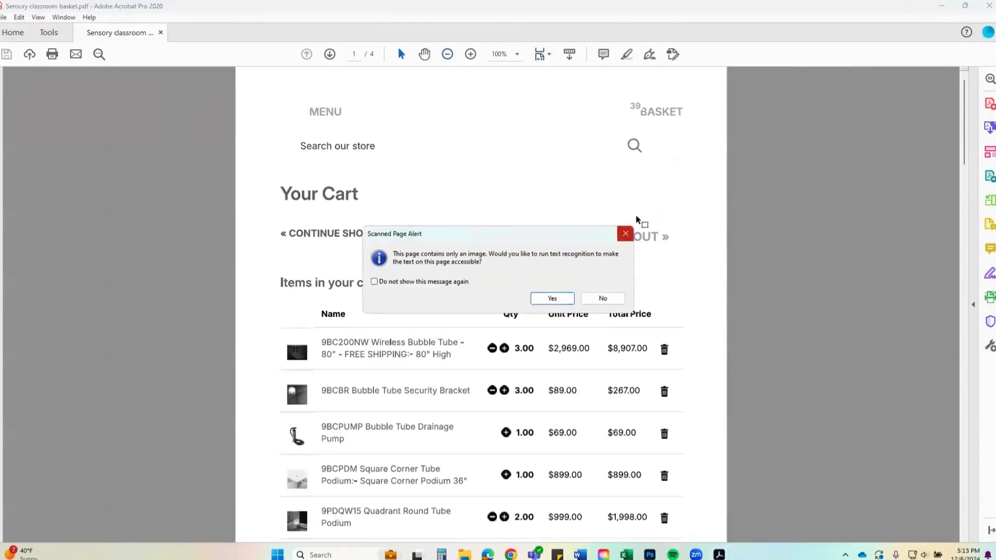
{"action": "key", "text": "Return"}
{"action": "left_click", "coordinate": [595, 206]}
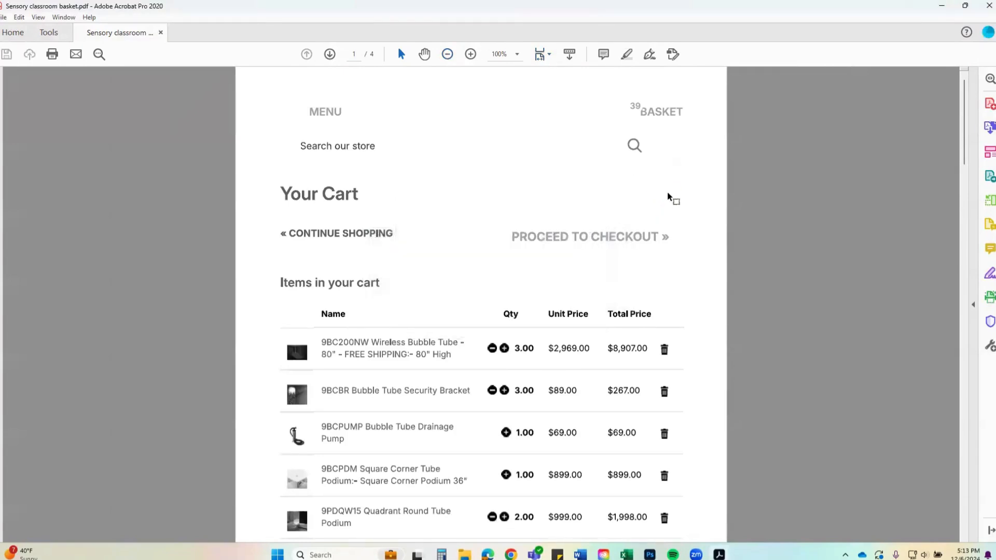
{"action": "scroll", "coordinate": [669, 197], "scroll_direction": "down", "scroll_amount": 15}
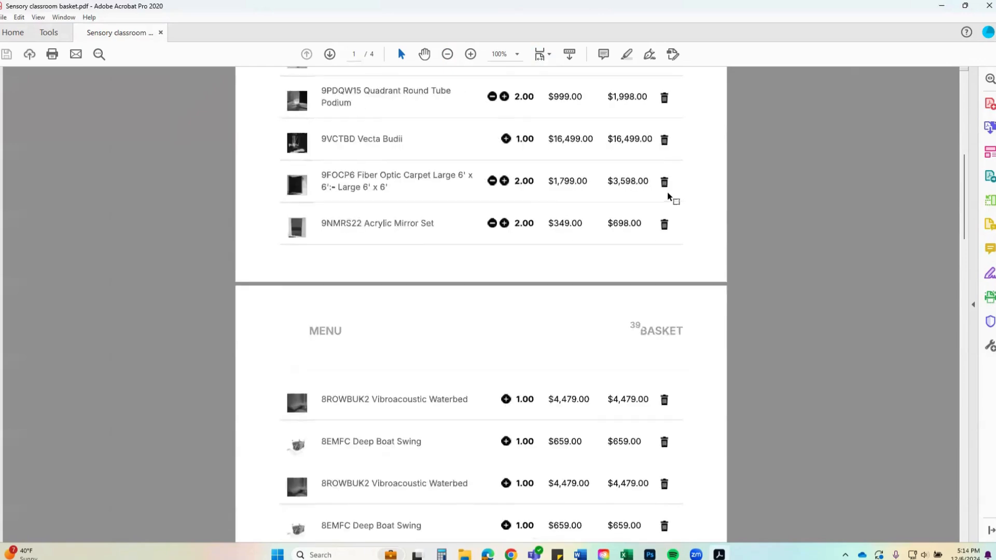
{"action": "scroll", "coordinate": [667, 192], "scroll_direction": "down", "scroll_amount": 10}
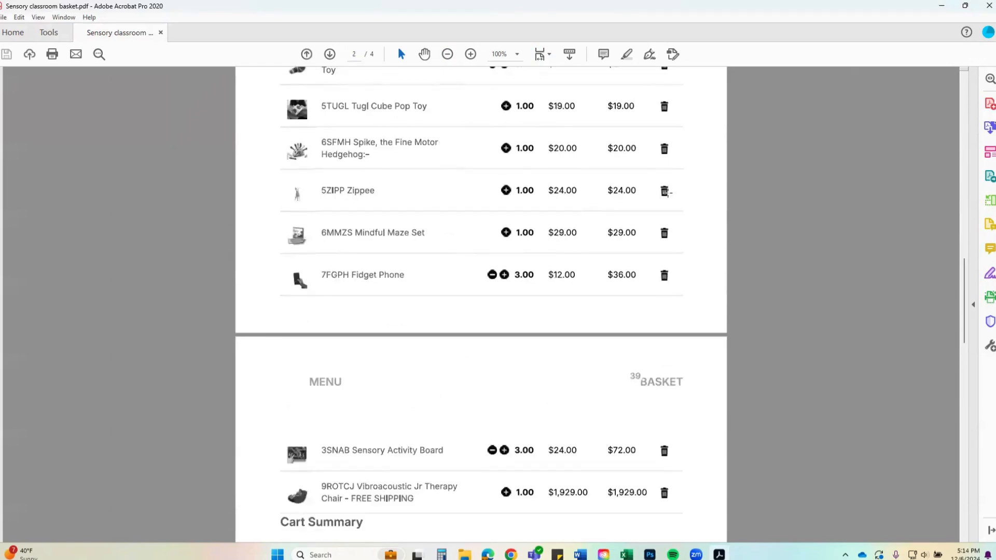
{"action": "scroll", "coordinate": [668, 193], "scroll_direction": "down", "scroll_amount": 3}
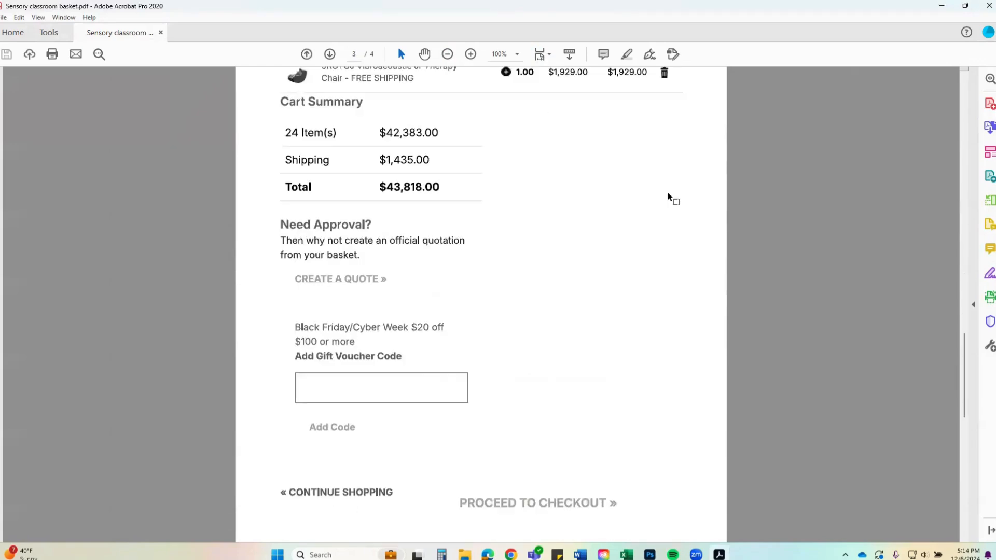
{"action": "scroll", "coordinate": [668, 197], "scroll_direction": "down", "scroll_amount": 12}
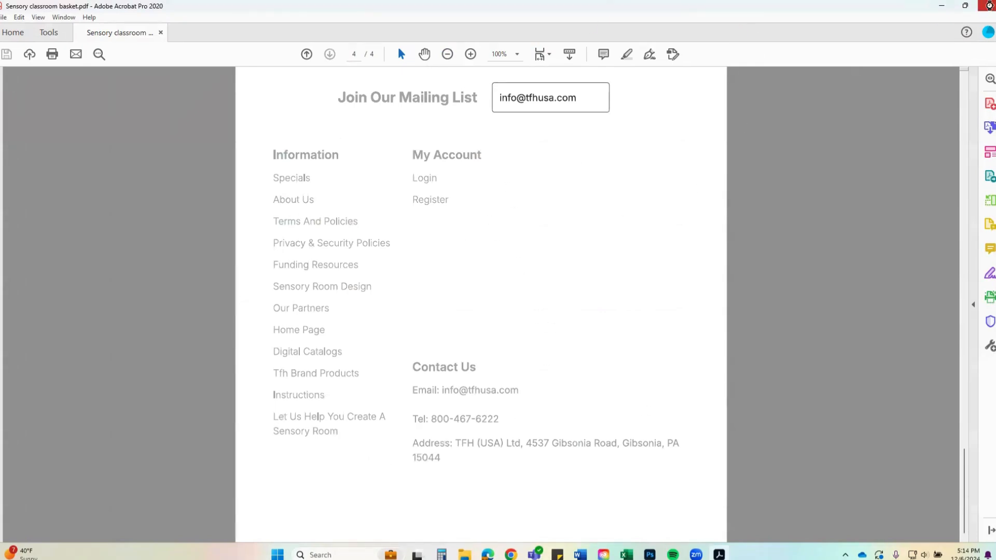
Close the basket PDF, upload "Sensory classroom basket.pdf" under Upload Financial Documents or Quotes, and maximize the application window.
{"action": "left_click", "coordinate": [989, 6]}
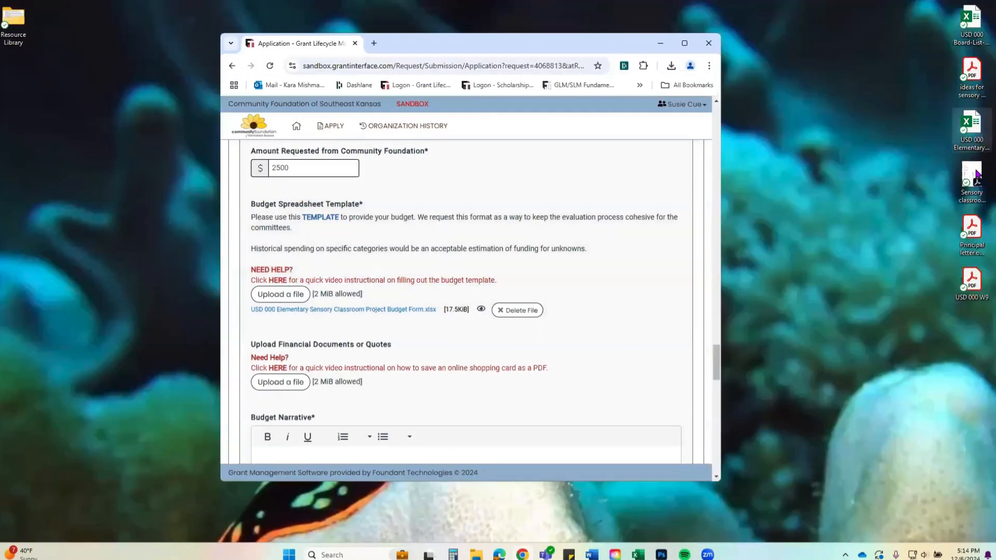
{"action": "left_click_drag", "start_coordinate": [972, 179], "coordinate": [396, 382]}
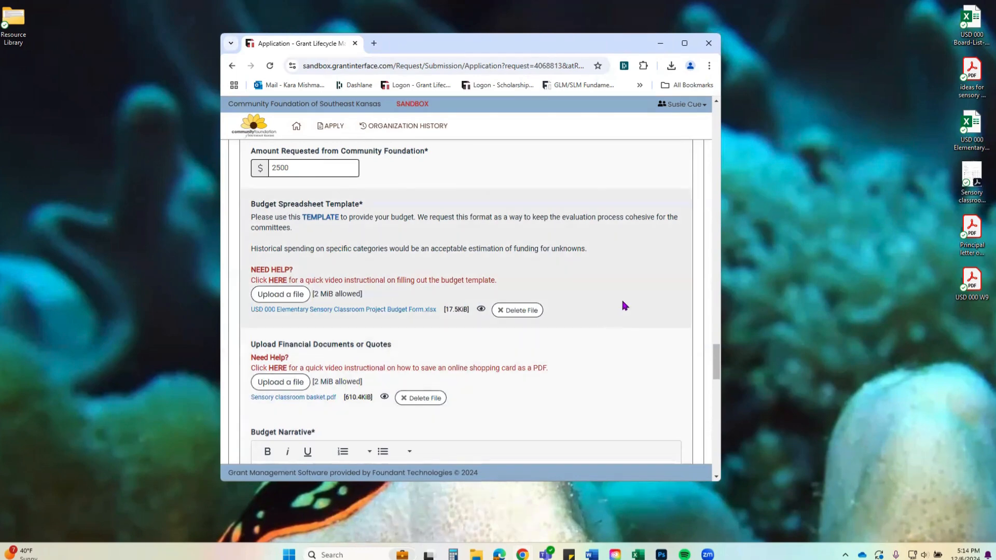
{"action": "left_click", "coordinate": [684, 43]}
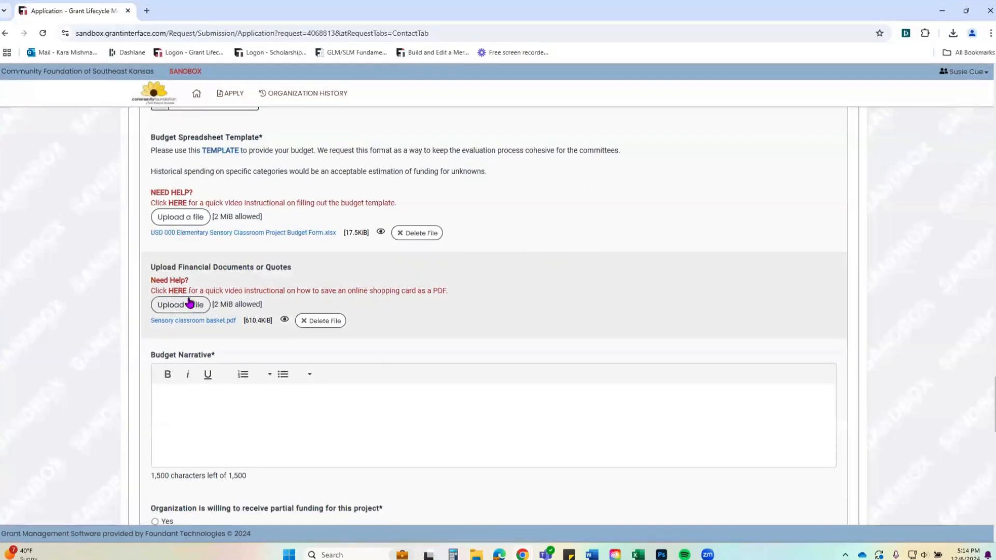
Open the uploaded Sensory classroom basket.pdf from the application, check its item list at 80% zoom, and close it.
{"action": "left_click", "coordinate": [222, 321]}
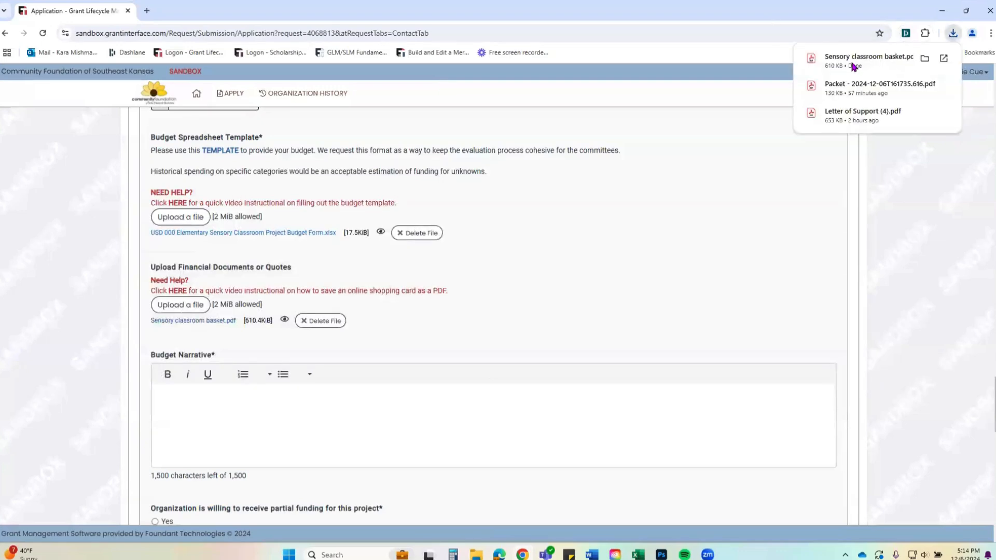
{"action": "left_click", "coordinate": [853, 61]}
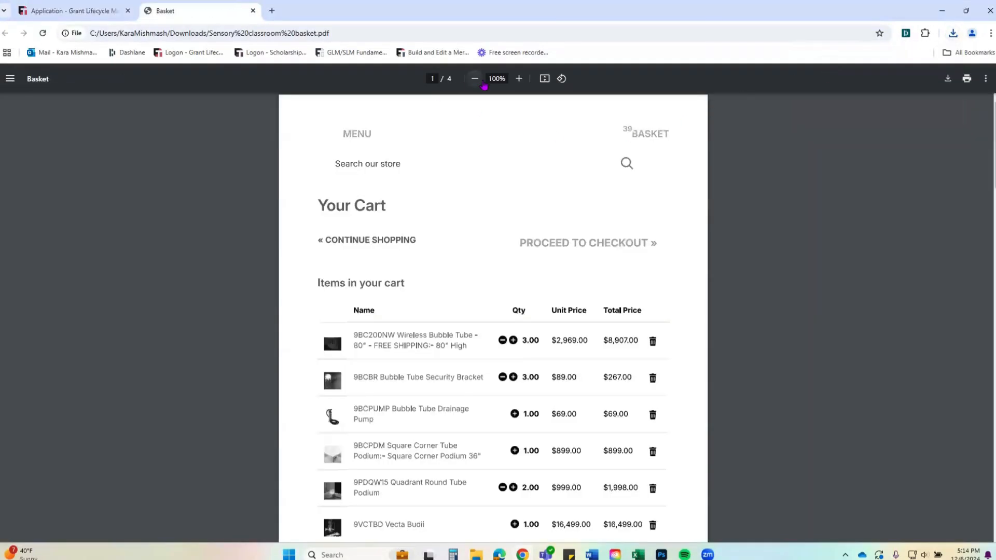
{"action": "double_click", "coordinate": [474, 78]}
{"action": "scroll", "coordinate": [575, 226], "scroll_direction": "down", "scroll_amount": 1}
{"action": "scroll", "coordinate": [575, 231], "scroll_direction": "down", "scroll_amount": 15}
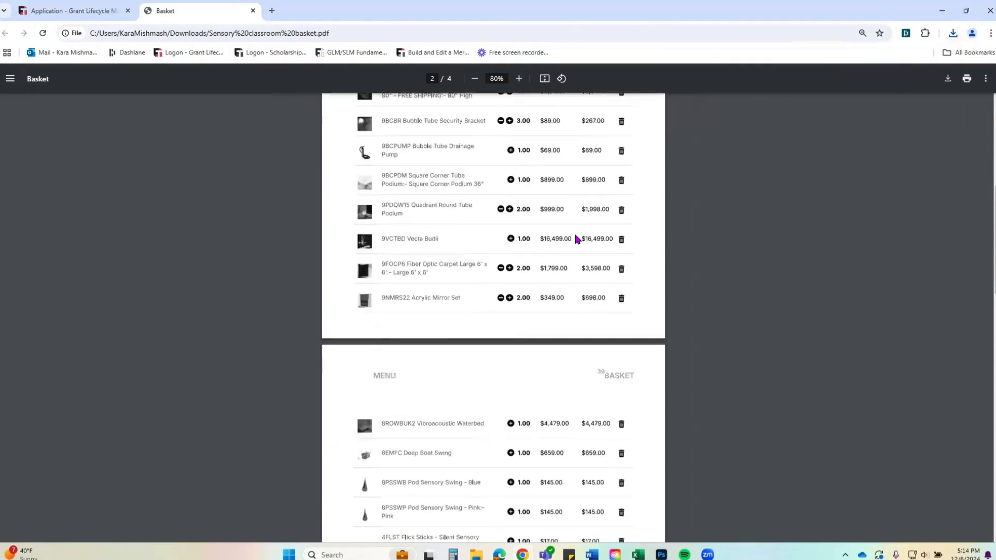
{"action": "scroll", "coordinate": [574, 239], "scroll_direction": "up", "scroll_amount": 3}
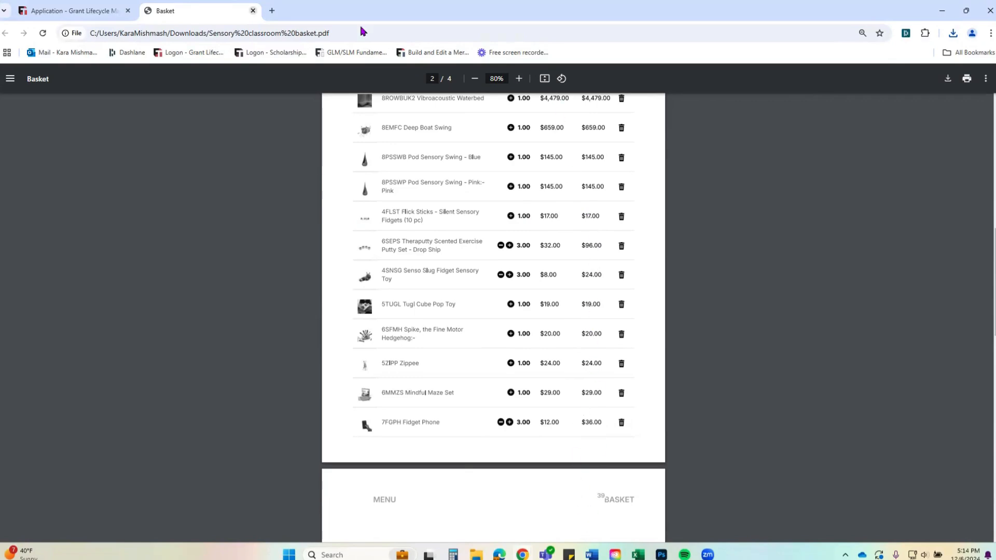
{"action": "key", "text": "ctrl+w"}
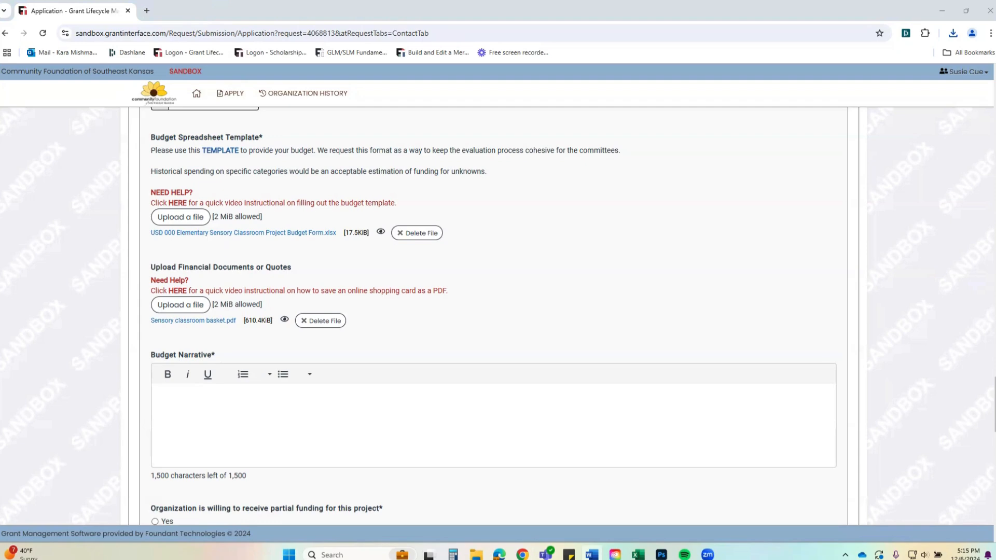
Fill in the Budget Narrative on chosen items, existing furniture and grouped small toys, with the pending Elm Acres At-Risk Youth grant sentence as a separate paragraph.
{"action": "left_click", "coordinate": [715, 425]}
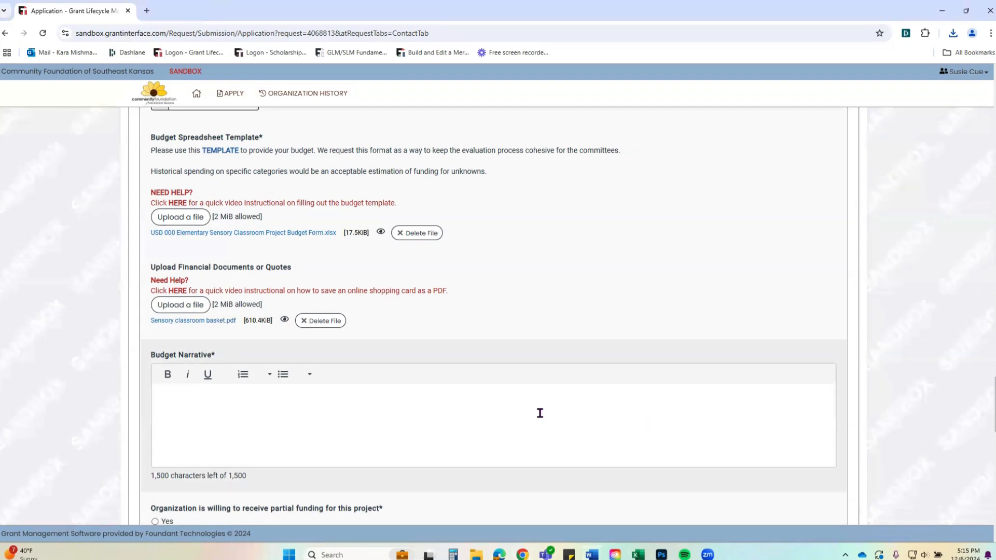
{"action": "type", "text": "We have chosen several items to provide a selection of options for students to interact with in the classroom and with other students. We have some existing furniture pieces and educational supplies that will be collected in this room. You will see from the uploaded shopping cart and the spreadsheet that we compiled all of the smaller toys and tools into a collective line item on the spreadsheet. We have a pending application for the Elm Acres At-Risk Youth grant."}
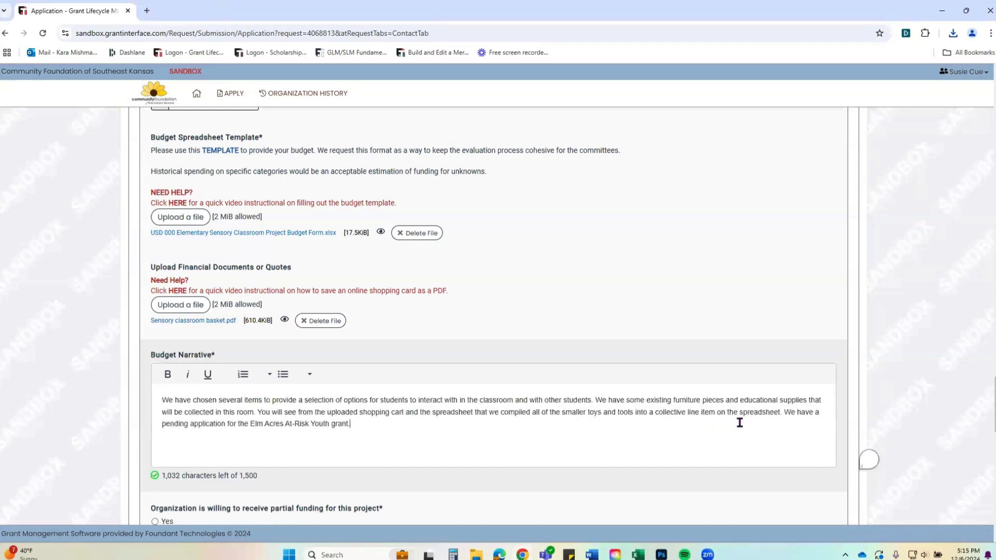
{"action": "left_click", "coordinate": [909, 350]}
{"action": "key", "text": "Return"}
{"action": "key", "text": "Return"}
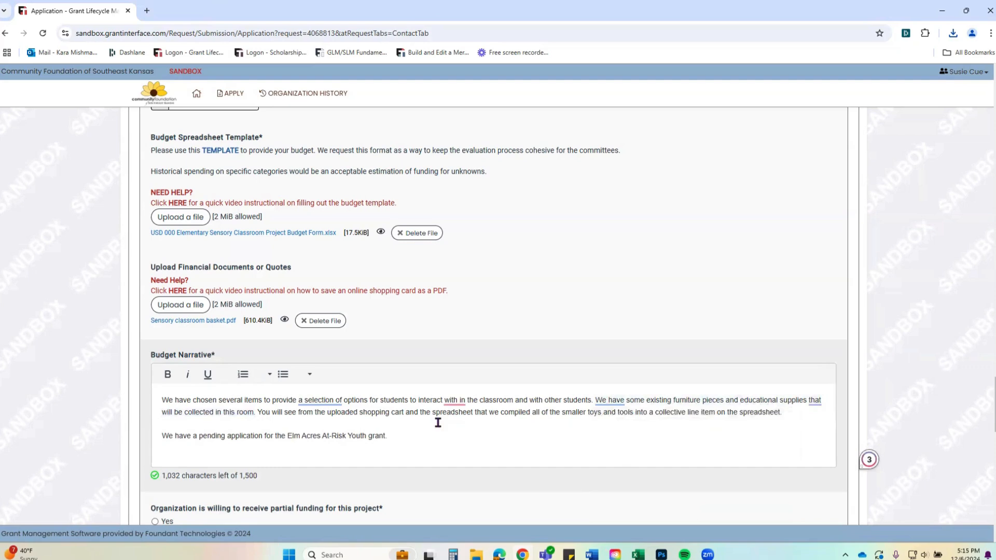
Reread the end of the budget narrative and answer Yes to the organization being willing to receive partial funding.
{"action": "left_click_drag", "start_coordinate": [262, 412], "coordinate": [784, 415]}
{"action": "left_click_drag", "start_coordinate": [164, 438], "coordinate": [399, 434]}
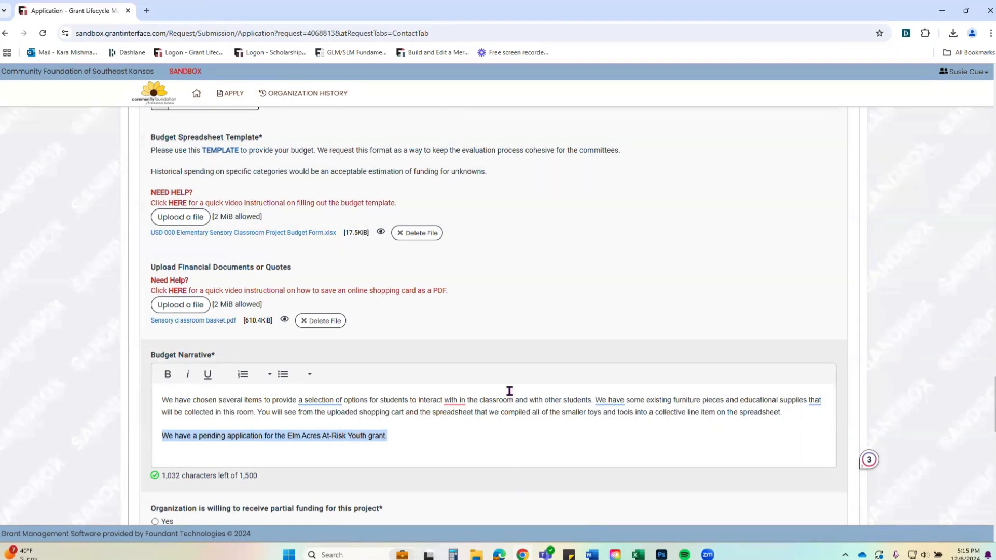
{"action": "scroll", "coordinate": [506, 394], "scroll_direction": "down", "scroll_amount": 3}
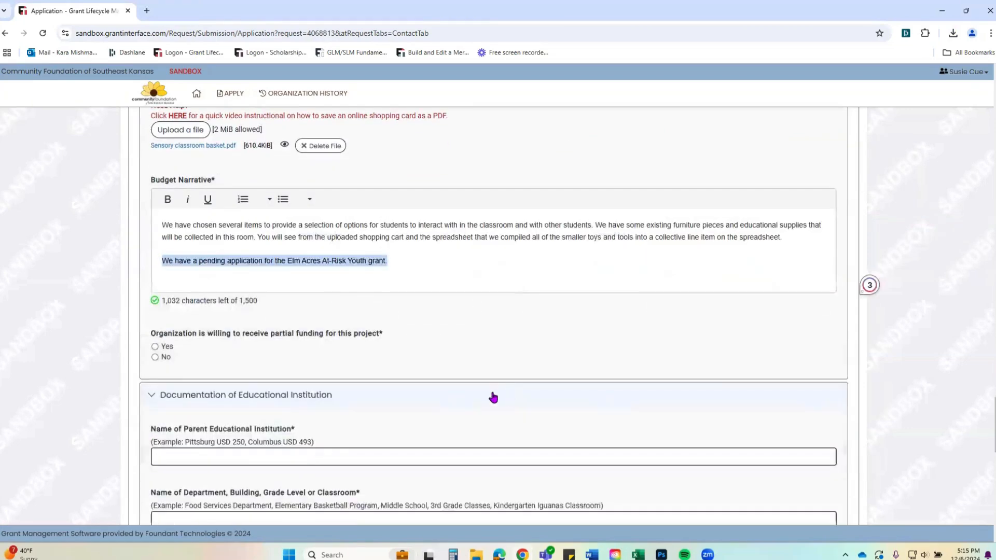
{"action": "left_click", "coordinate": [155, 347]}
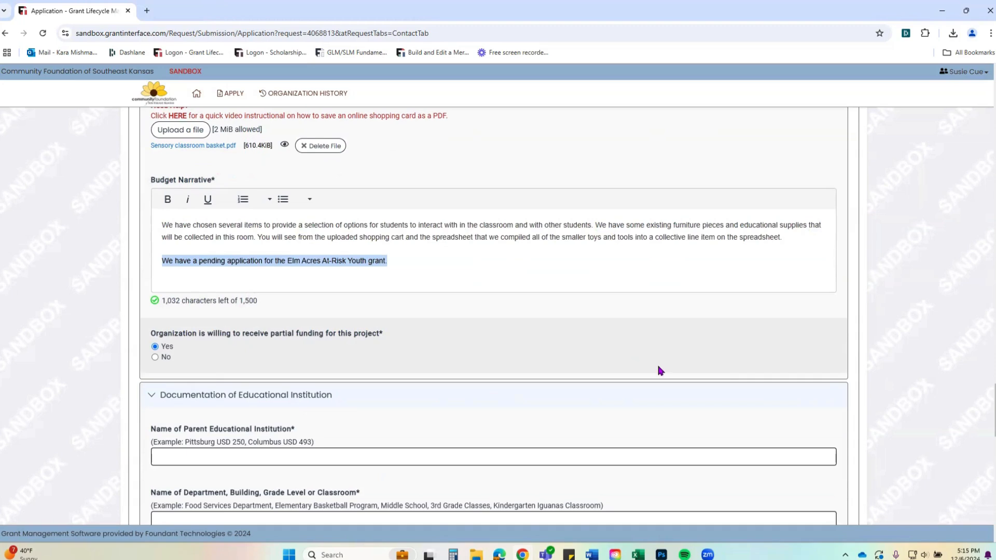
Enter "Pittsburg USD 000" as the parent educational institution and "Elementary school" as the department, building, grade level or classroom.
{"action": "scroll", "coordinate": [355, 224], "scroll_direction": "down", "scroll_amount": 3}
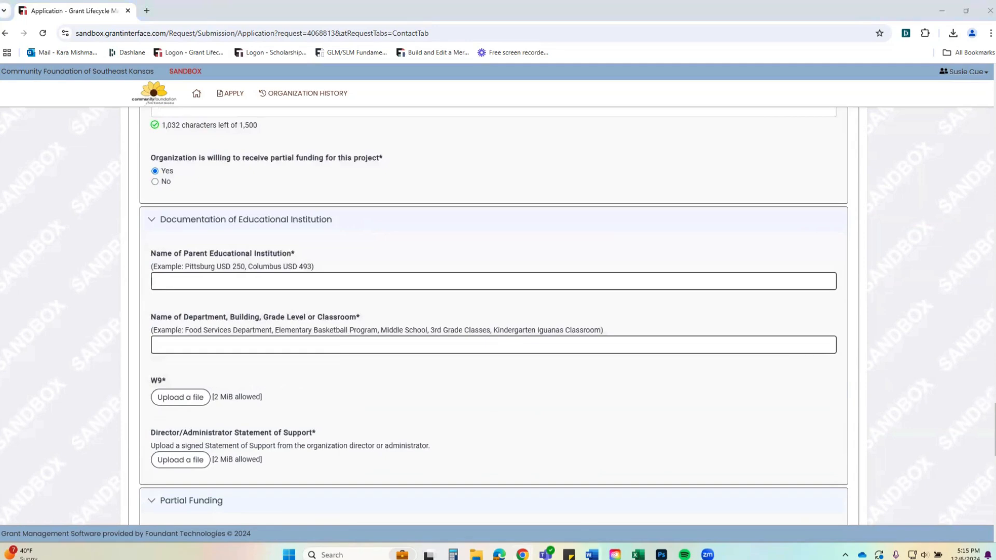
{"action": "left_click", "coordinate": [368, 285]}
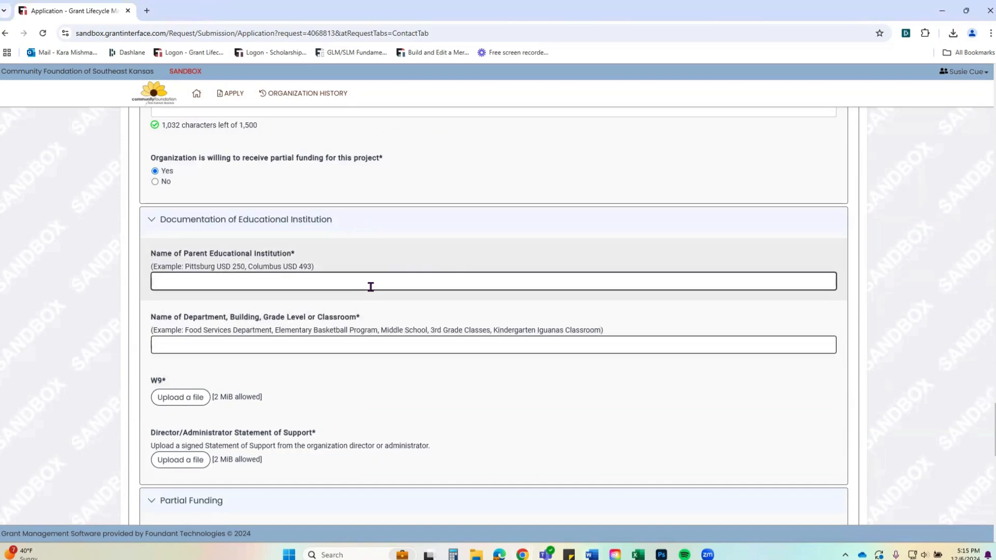
{"action": "type", "text": "Pittsburg USD 000"}
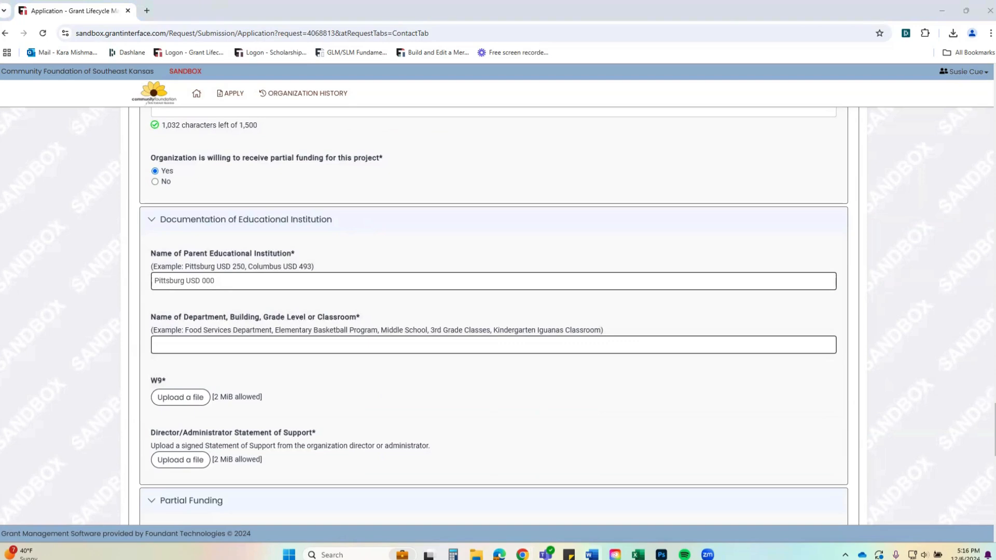
{"action": "left_click", "coordinate": [415, 339]}
{"action": "type", "text": "Elementary school"}
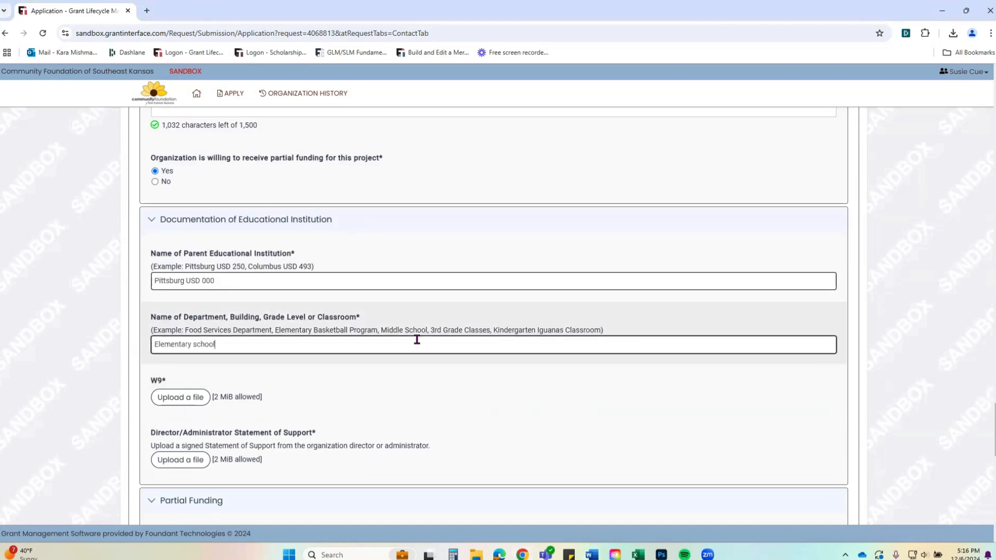
Shrink the browser window to reveal the desktop and upload the "USD 000 W9.pdf" file under W9.
{"action": "left_click", "coordinate": [966, 10]}
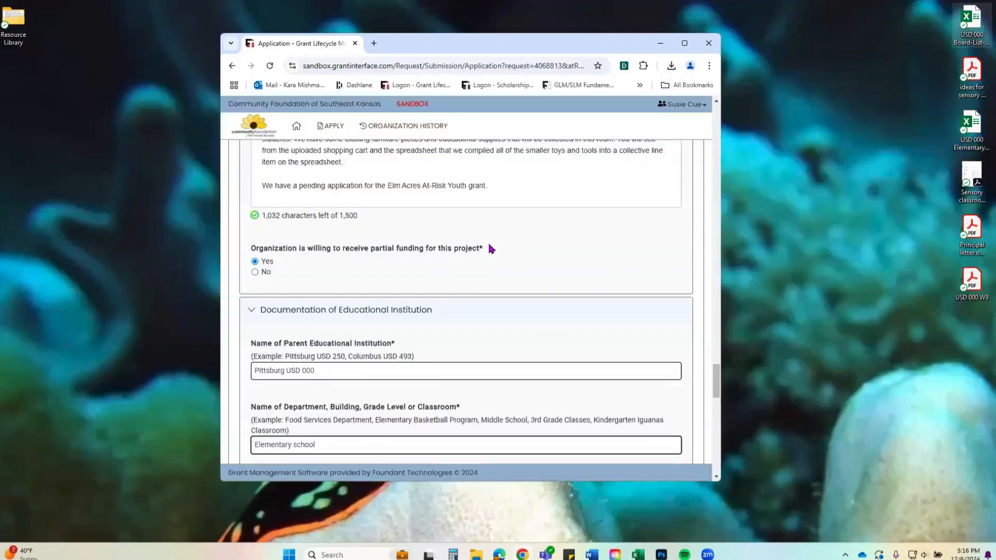
{"action": "scroll", "coordinate": [490, 249], "scroll_direction": "down", "scroll_amount": 3}
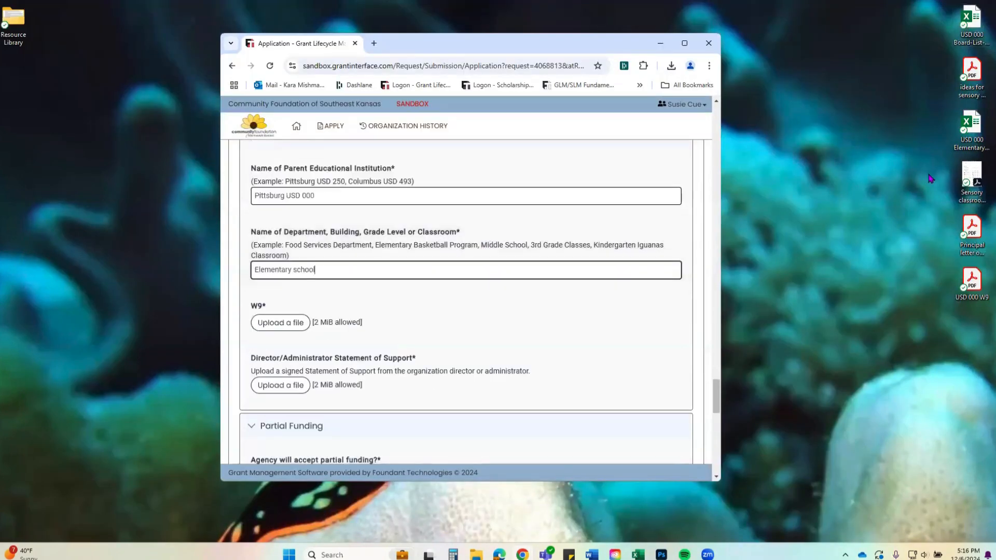
{"action": "left_click_drag", "start_coordinate": [972, 283], "coordinate": [415, 328]}
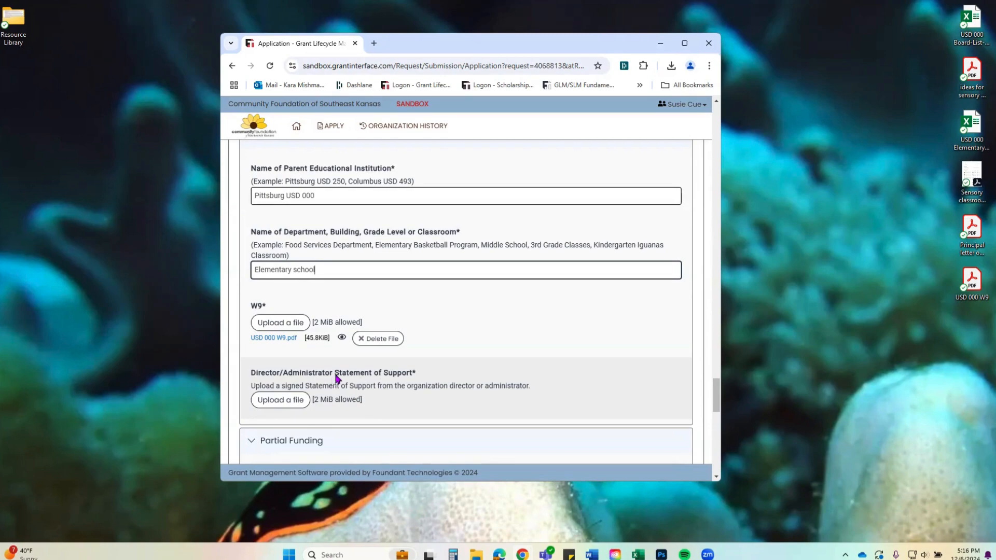
Open the Principal letter of support PDF from the desktop and read it through to the signature at 100% zoom.
{"action": "left_click", "coordinate": [973, 229]}
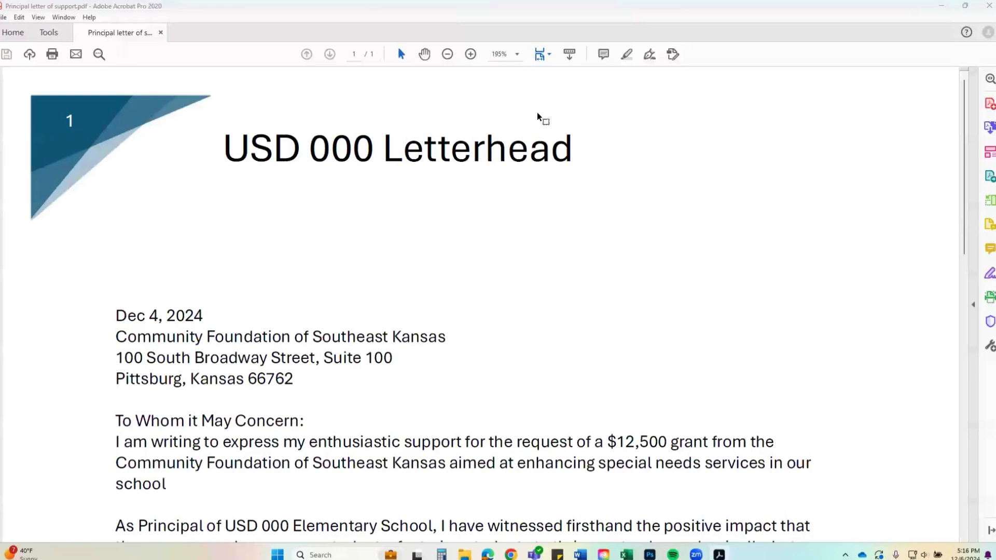
{"action": "left_click", "coordinate": [447, 54]}
{"action": "left_click", "coordinate": [447, 54]}
{"action": "left_click", "coordinate": [447, 54]}
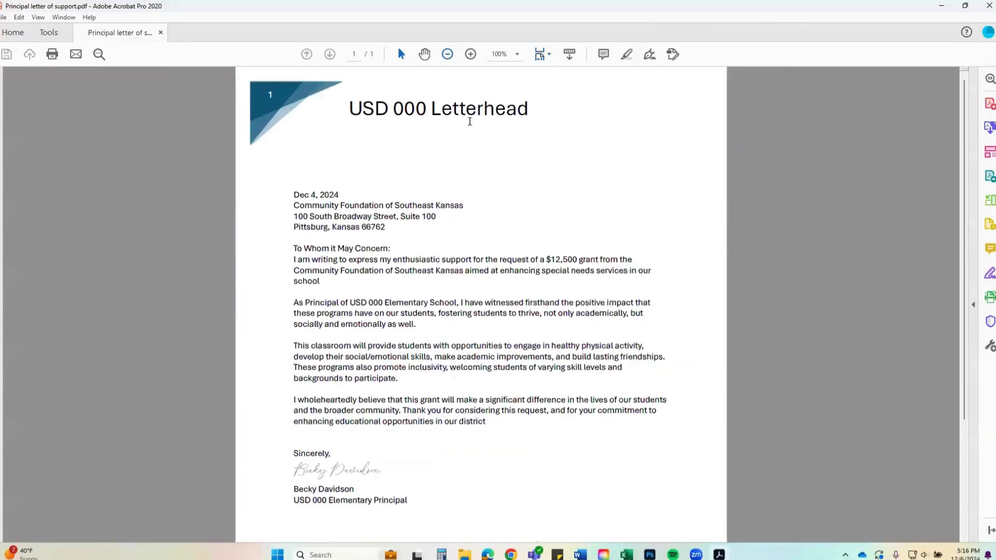
{"action": "scroll", "coordinate": [519, 208], "scroll_direction": "down", "scroll_amount": 5}
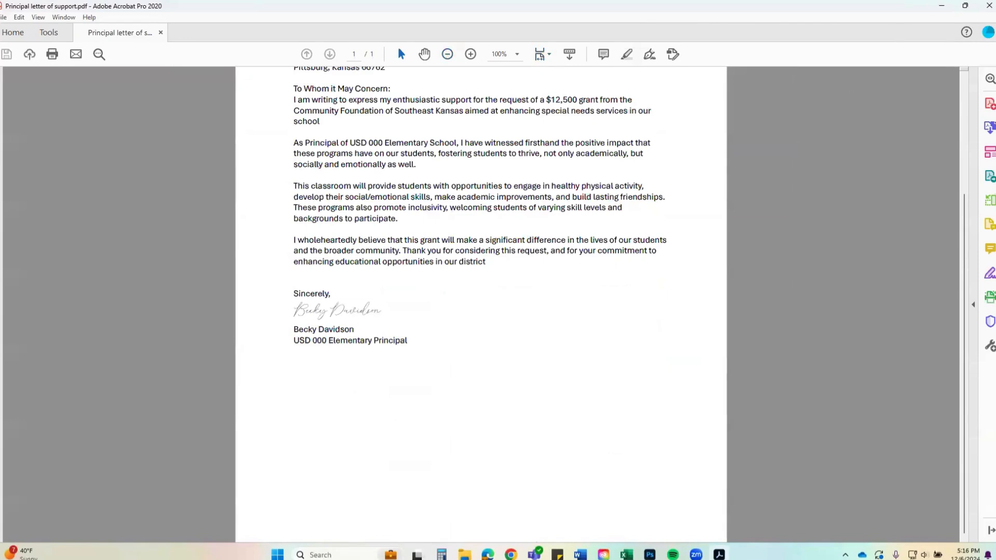
Close the letter, upload "Principal letter of support.pdf" under Director/Administrator Statement of Support, and maximize the application window.
{"action": "left_click", "coordinate": [987, 6]}
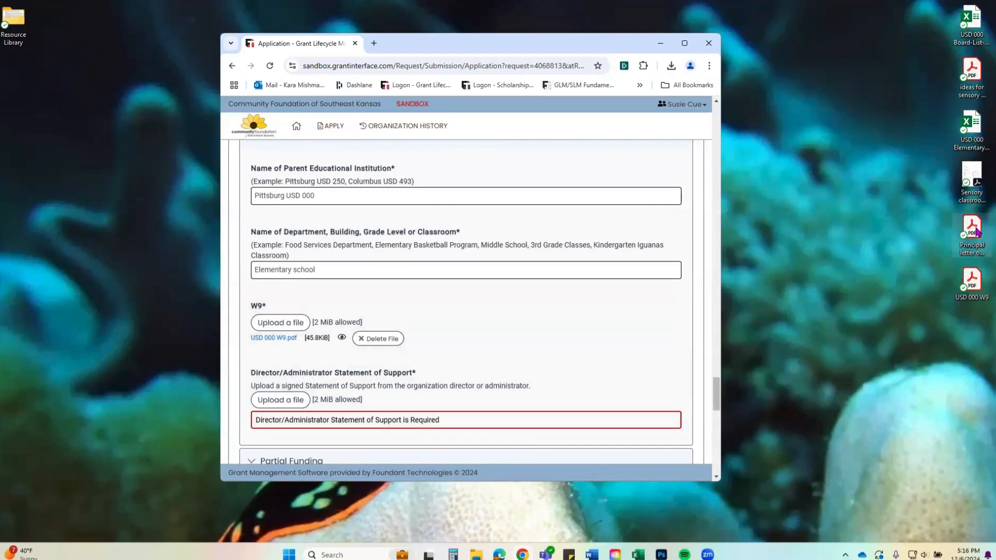
{"action": "left_click_drag", "start_coordinate": [975, 229], "coordinate": [418, 403]}
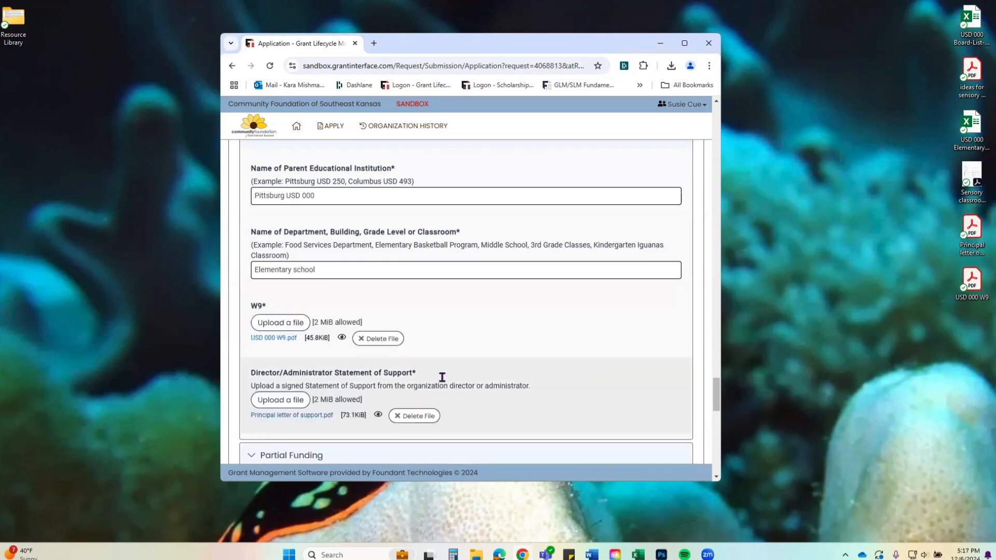
{"action": "left_click", "coordinate": [684, 46]}
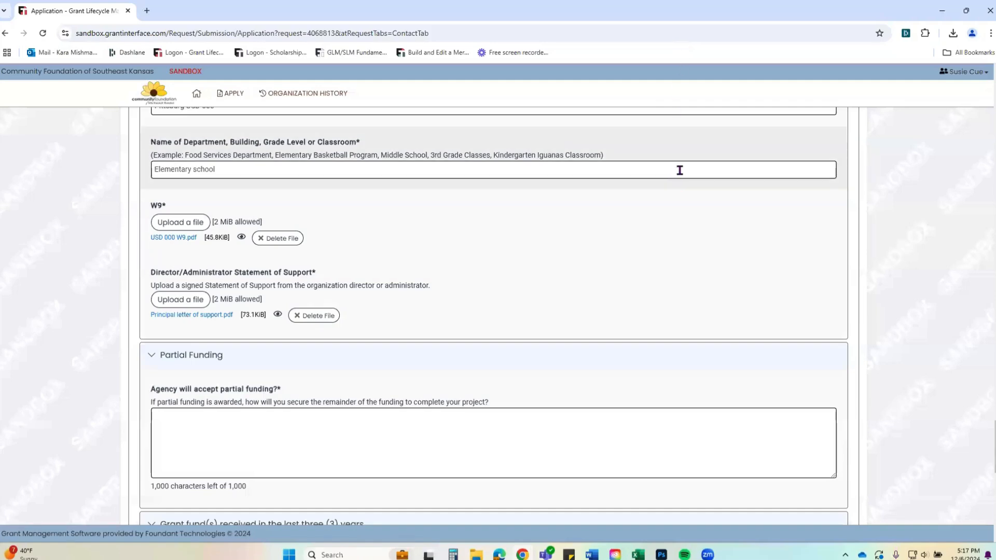
Answer the partial funding question with a plan to purchase items in spreadsheet order and fund the remainder through budget allowance, another fundraiser or more grants.
{"action": "scroll", "coordinate": [334, 288], "scroll_direction": "down", "scroll_amount": 3}
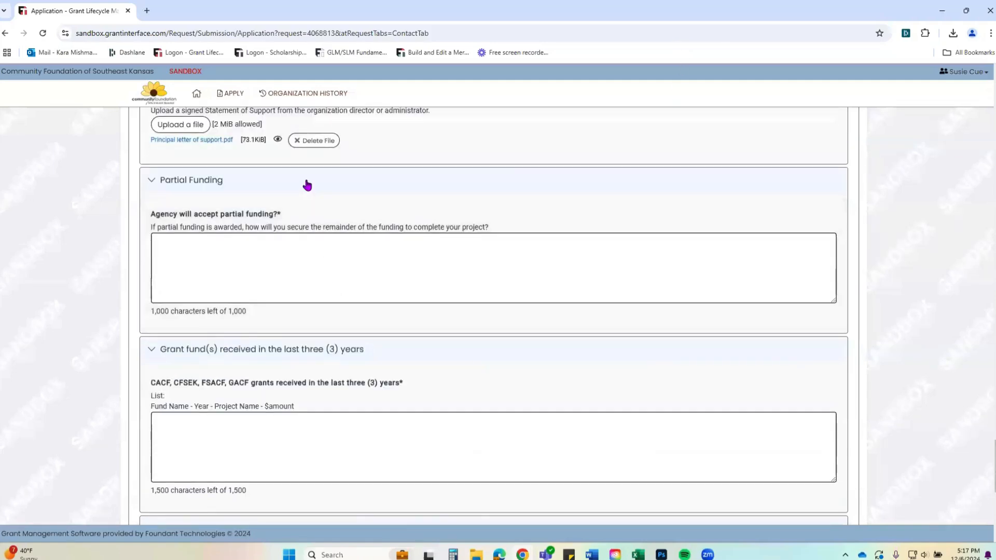
{"action": "scroll", "coordinate": [306, 184], "scroll_direction": "up", "scroll_amount": 6}
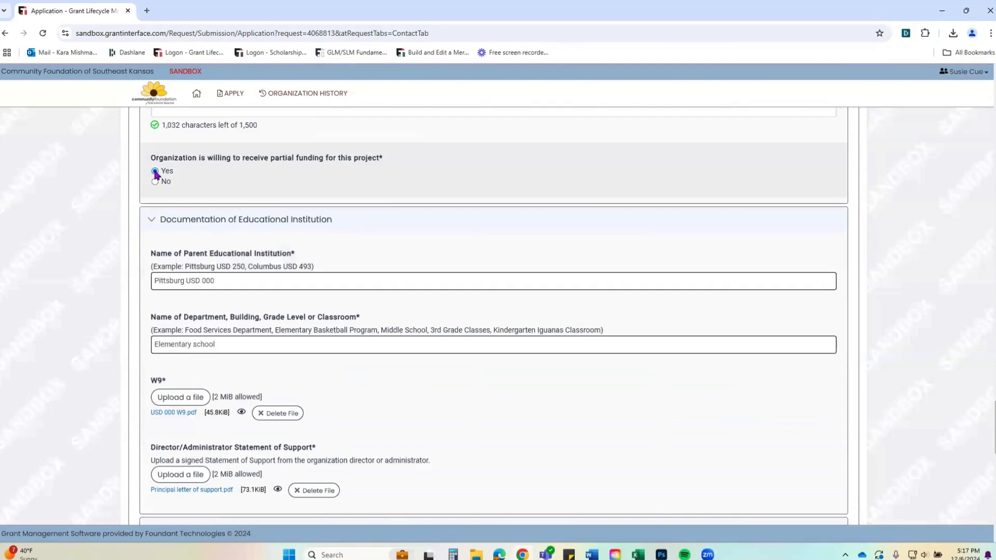
{"action": "scroll", "coordinate": [501, 226], "scroll_direction": "down", "scroll_amount": 3}
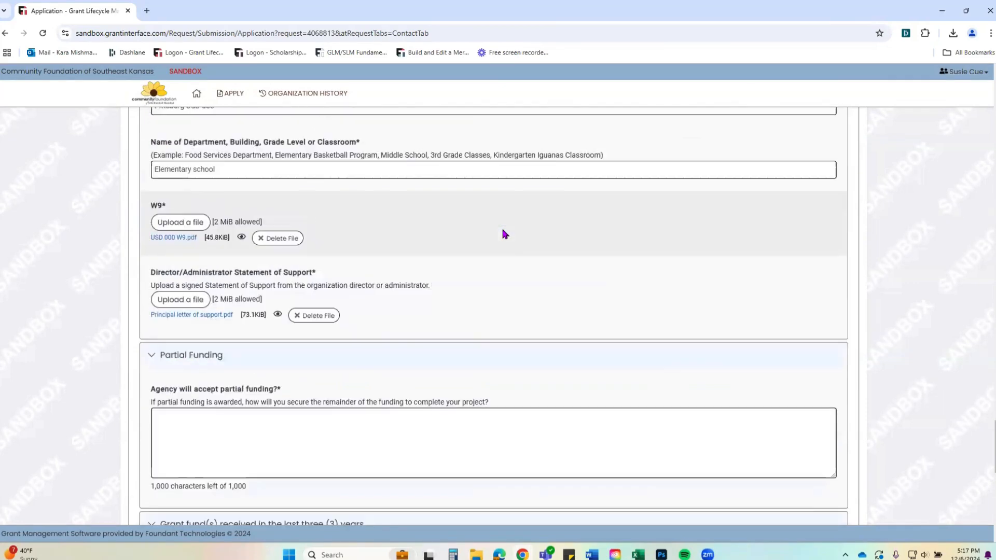
{"action": "left_click", "coordinate": [434, 447]}
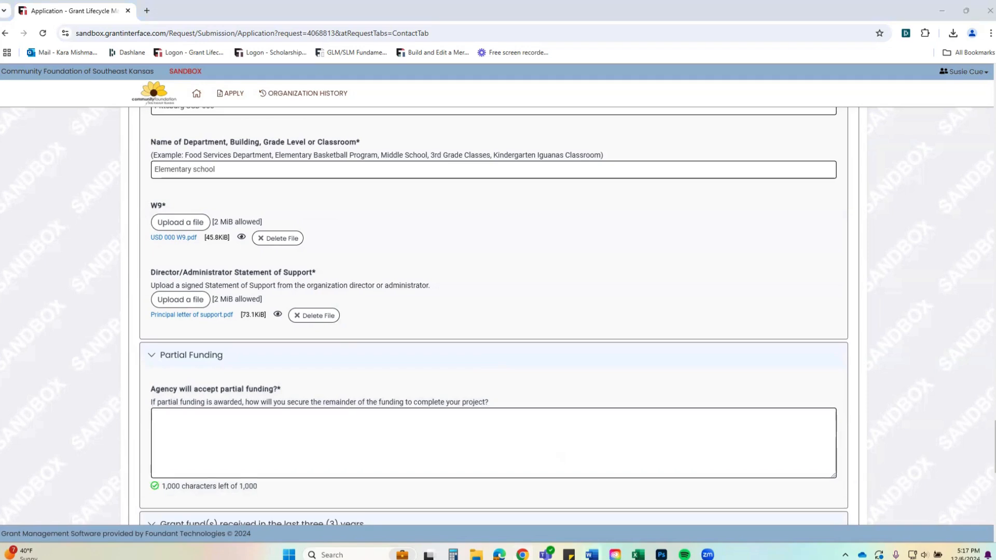
{"action": "left_click", "coordinate": [196, 422]}
{"action": "type", "text": "If we receive partial funding for this request or the Elm Acres request, we will purchase the items in the order that we listed them on the spreadsheet up to the granted dollar amount. To fund the remainder of the items listed, we will either request USD 000 budget allowance next year, do another fundraiser, or apply for more grants. We will be able to have a functional sensory classroom without all of the requested items and can take our time to provide them."}
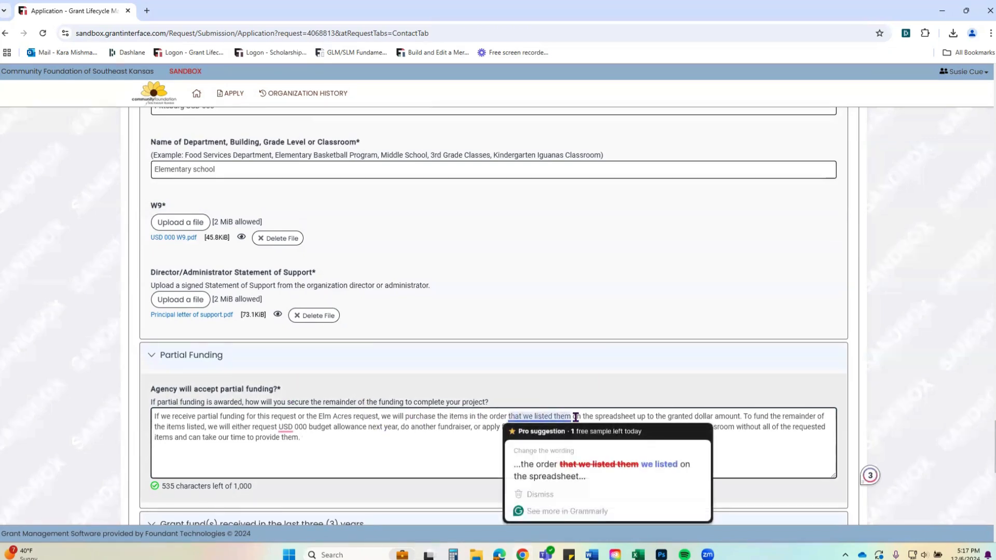
Move the sentence starting "We will be able to have a functional sensory classroom" into its own paragraph, separated by a blank line, in the partial funding answer.
{"action": "left_click", "coordinate": [655, 467]}
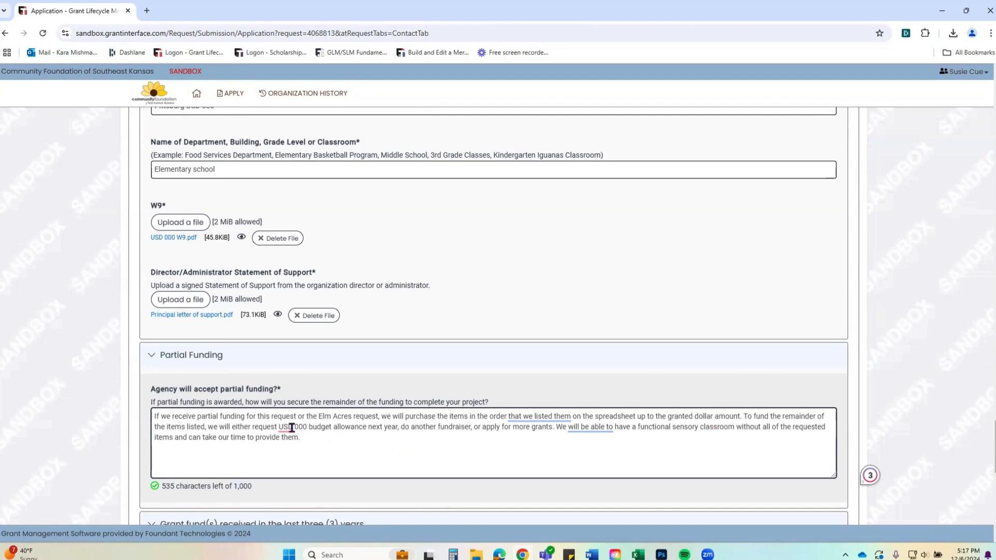
{"action": "mouse_move", "coordinate": [286, 426]}
{"action": "left_click", "coordinate": [557, 427]}
{"action": "key", "text": "Return"}
{"action": "key", "text": "Return"}
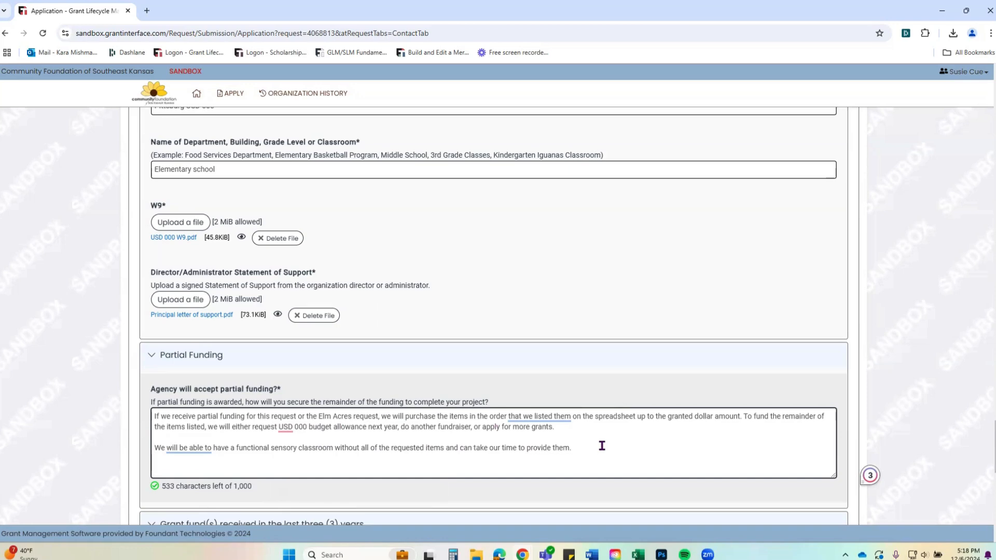
{"action": "left_click", "coordinate": [663, 369]}
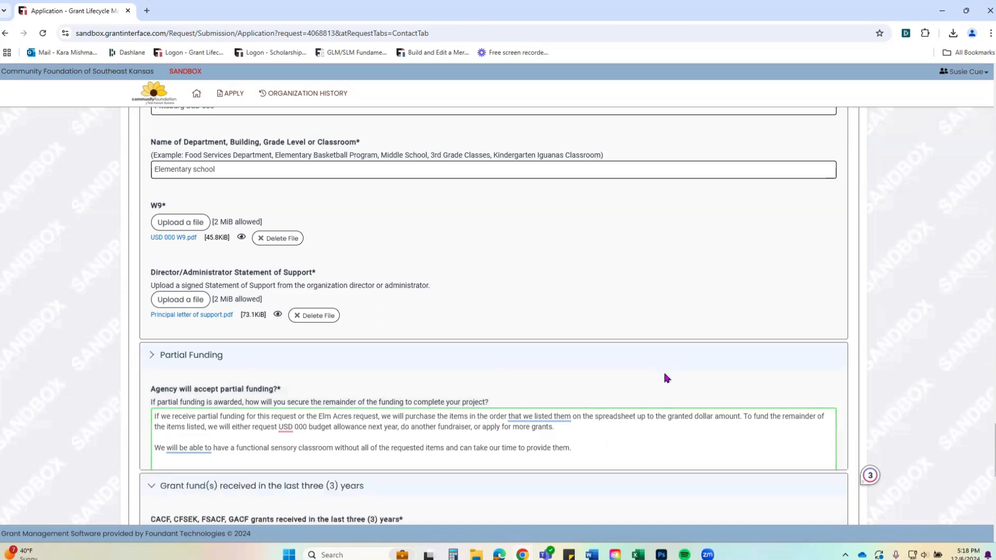
{"action": "left_click", "coordinate": [662, 367]}
Under Names of Authorization, enter the principal's name and title as Organization Director/Administrator and the board president's name as Board President/Chairperson.
{"action": "scroll", "coordinate": [662, 367], "scroll_direction": "down", "scroll_amount": 10}
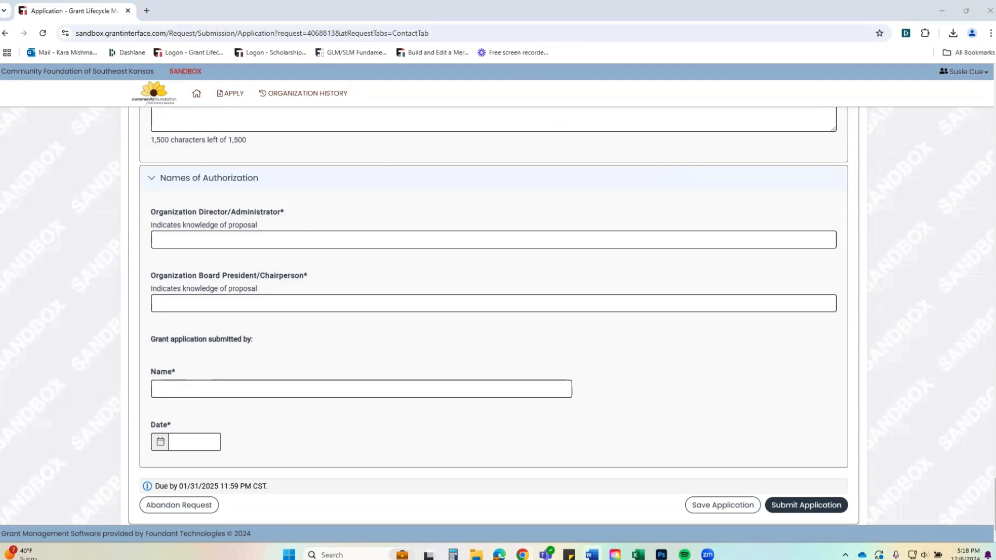
{"action": "left_click", "coordinate": [405, 235]}
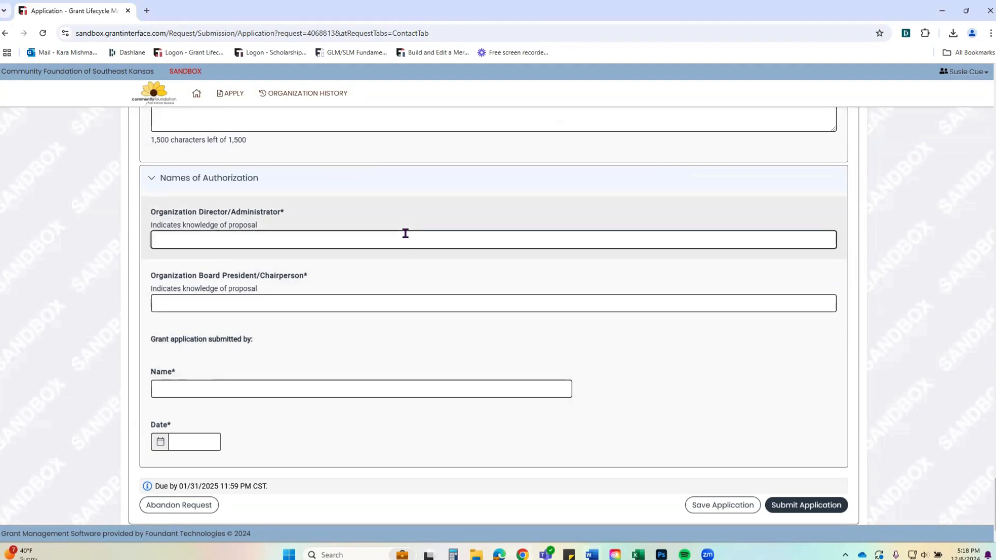
{"action": "type", "text": "Becky Davidson-Principal"}
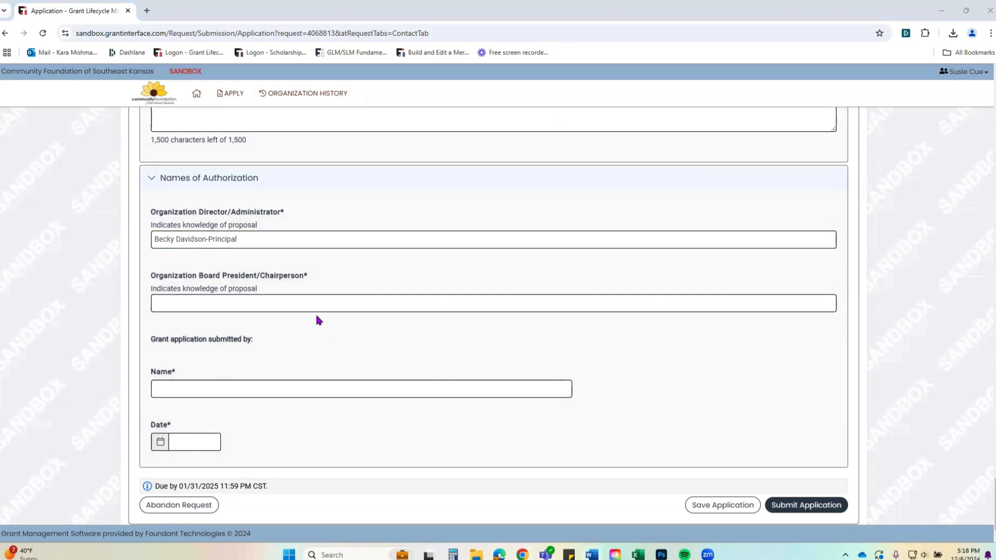
{"action": "left_click", "coordinate": [303, 301]}
{"action": "type", "text": "Amy Jones"}
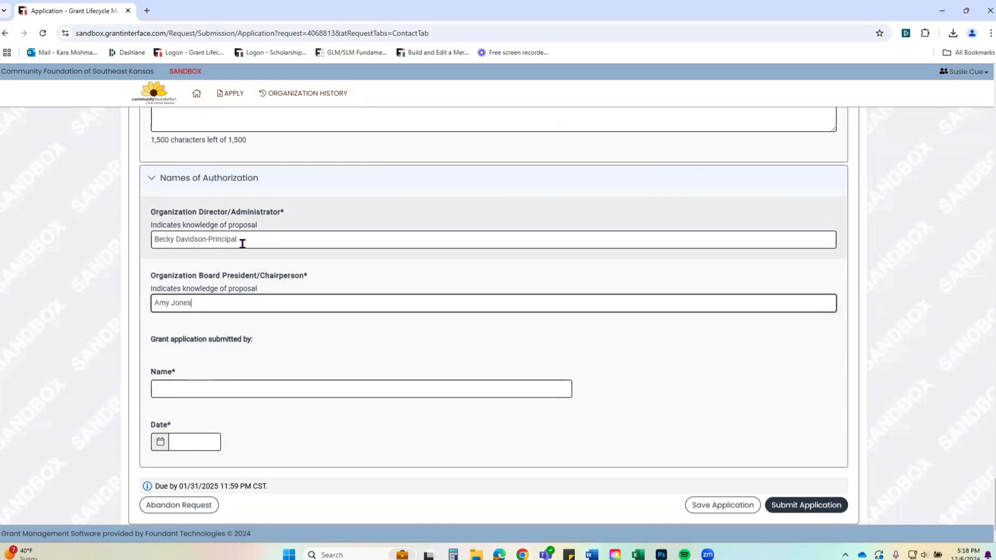
{"action": "left_click", "coordinate": [238, 239]}
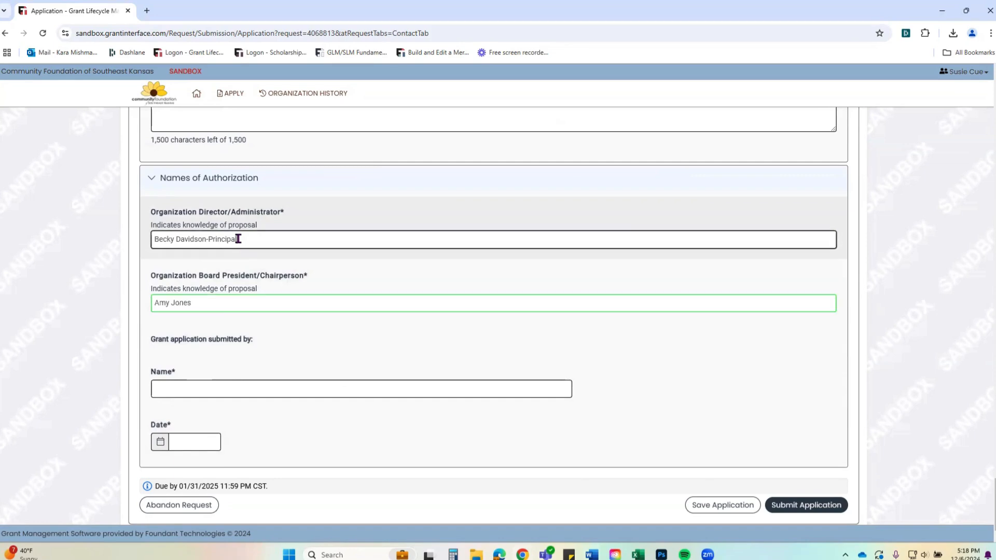
{"action": "left_click", "coordinate": [221, 304]}
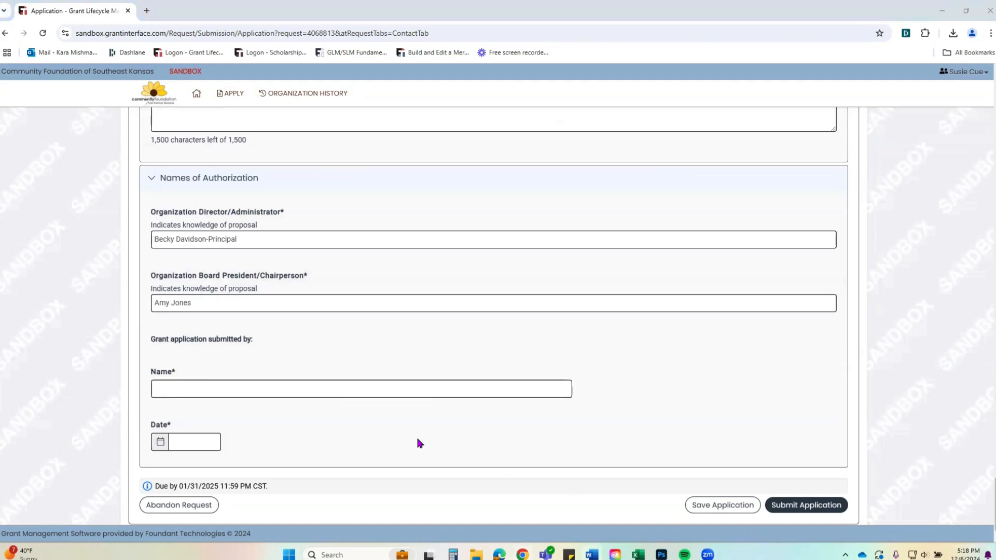
Enter the submitter's full name under "Grant application submitted by" and set the date to 12/06/2024.
{"action": "left_click", "coordinate": [320, 381]}
{"action": "type", "text": "Susie Cue"}
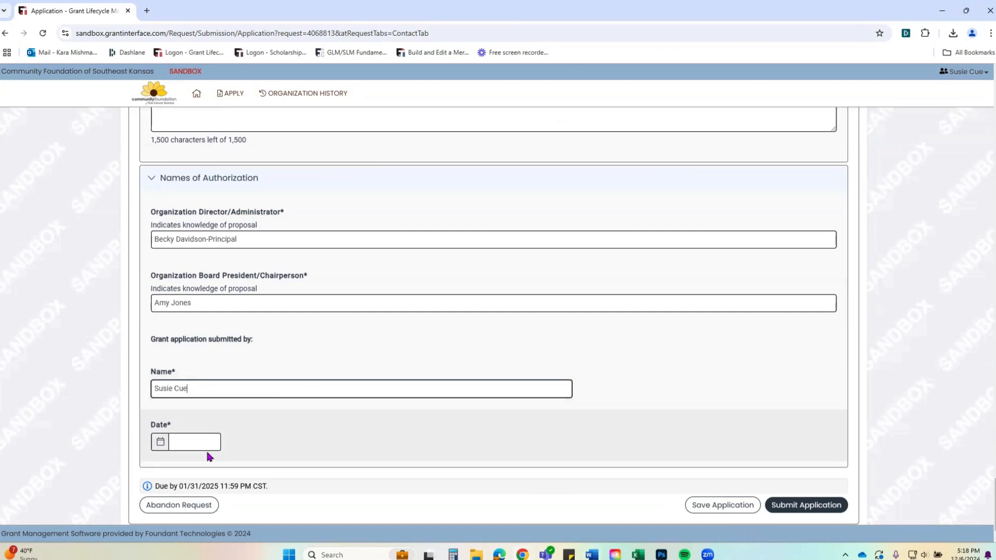
{"action": "left_click", "coordinate": [205, 441]}
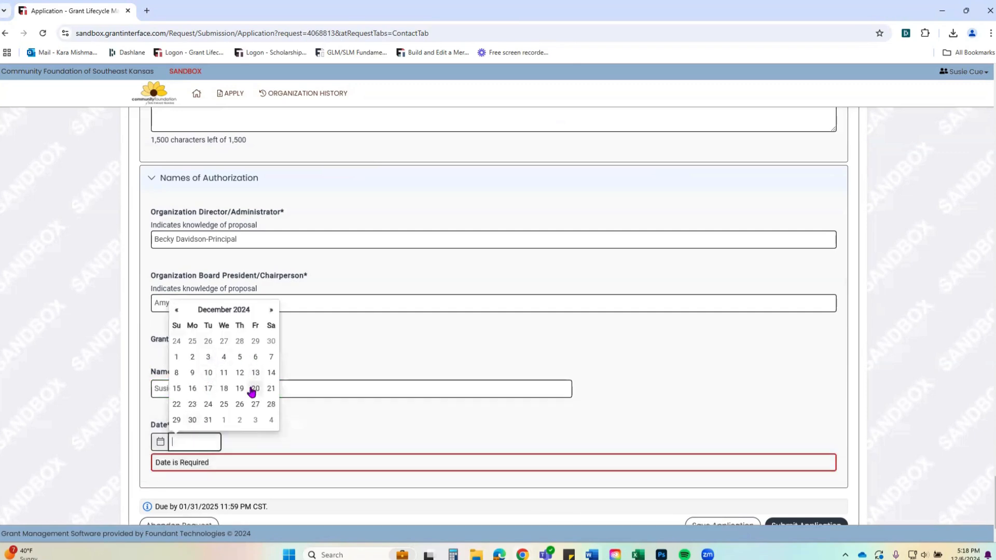
{"action": "left_click", "coordinate": [255, 358]}
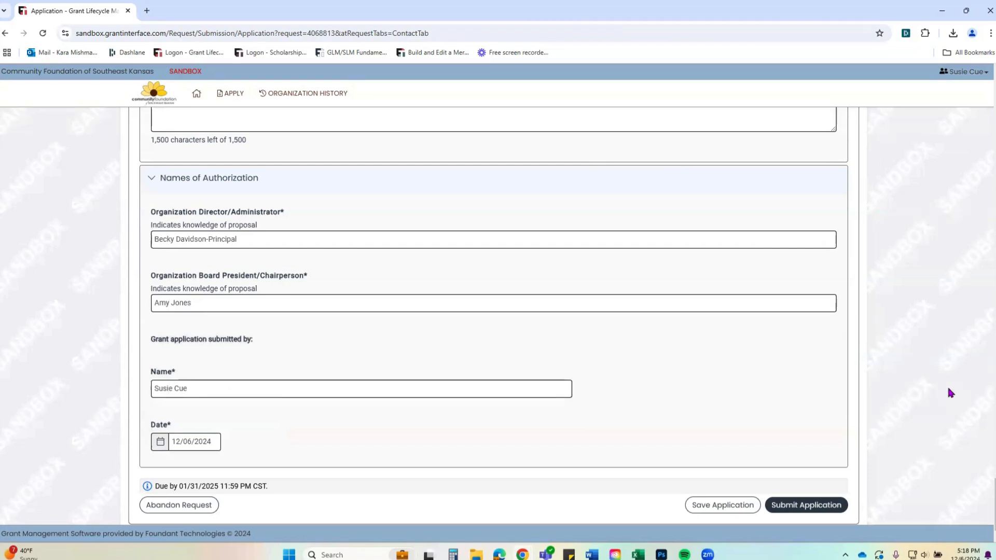
Save the application, dismiss the GrantHub advertisement and continue from the confirmation page back to the application.
{"action": "left_click", "coordinate": [708, 510]}
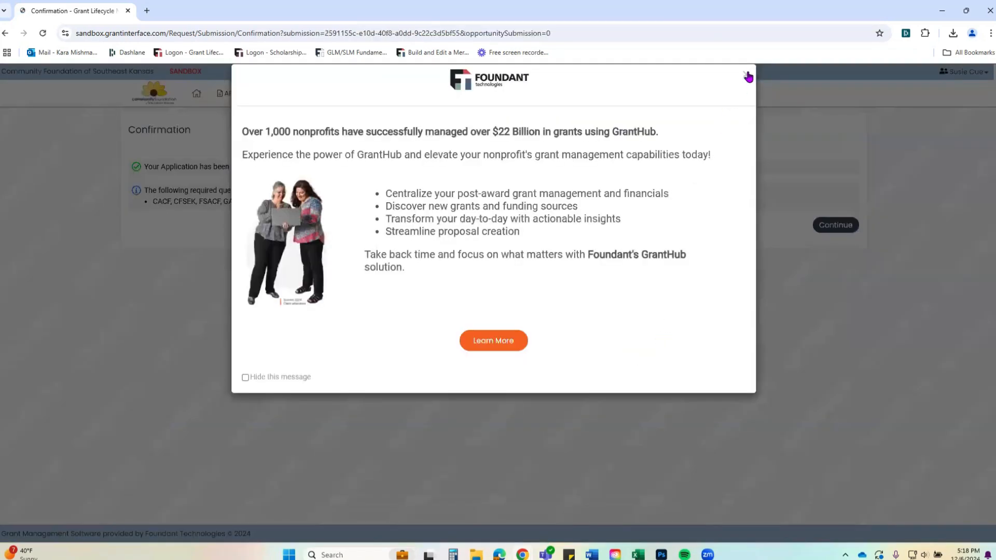
{"action": "left_click", "coordinate": [746, 75]}
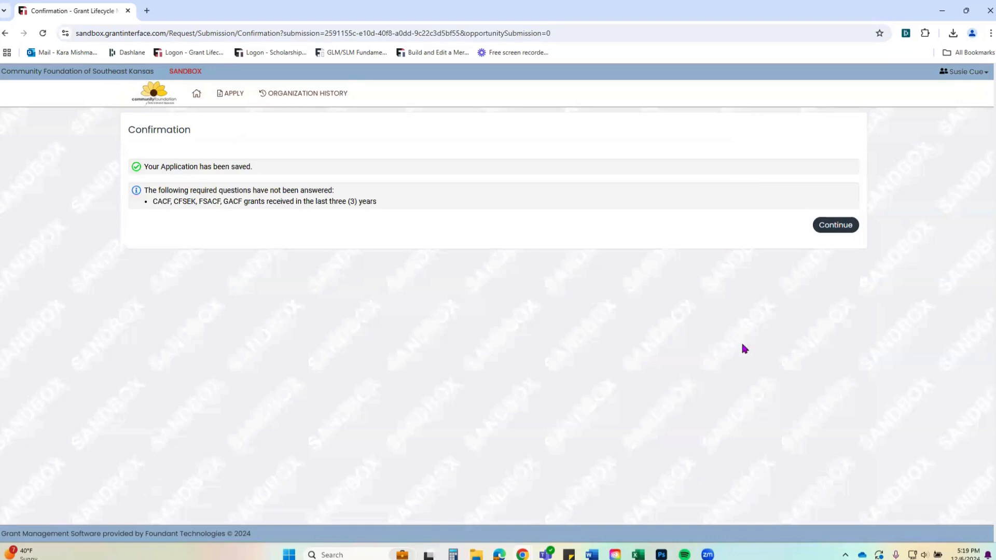
{"action": "left_click", "coordinate": [835, 229]}
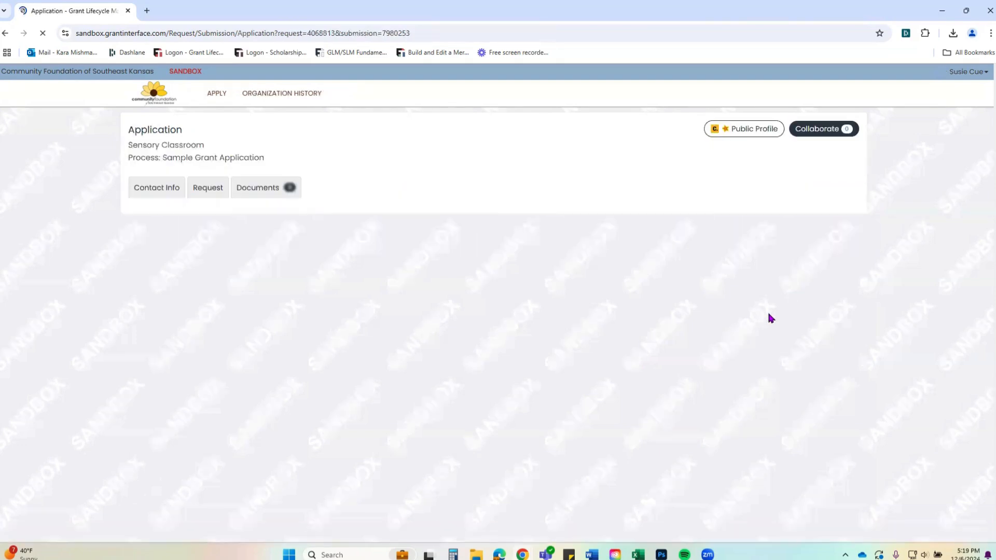
Try to submit the Sensory Classroom application from the end of the form.
{"action": "scroll", "coordinate": [617, 223], "scroll_direction": "down", "scroll_amount": 5}
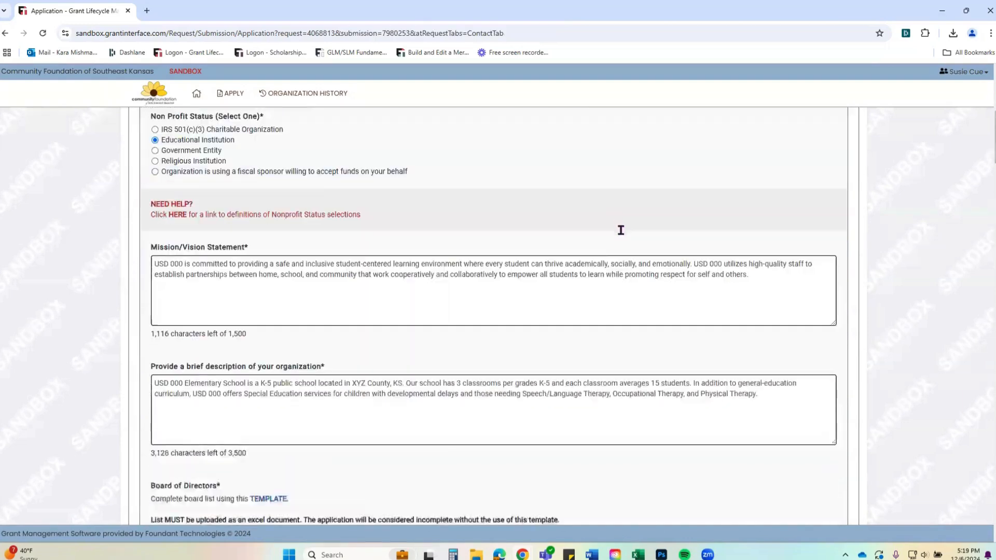
{"action": "scroll", "coordinate": [620, 230], "scroll_direction": "down", "scroll_amount": 15}
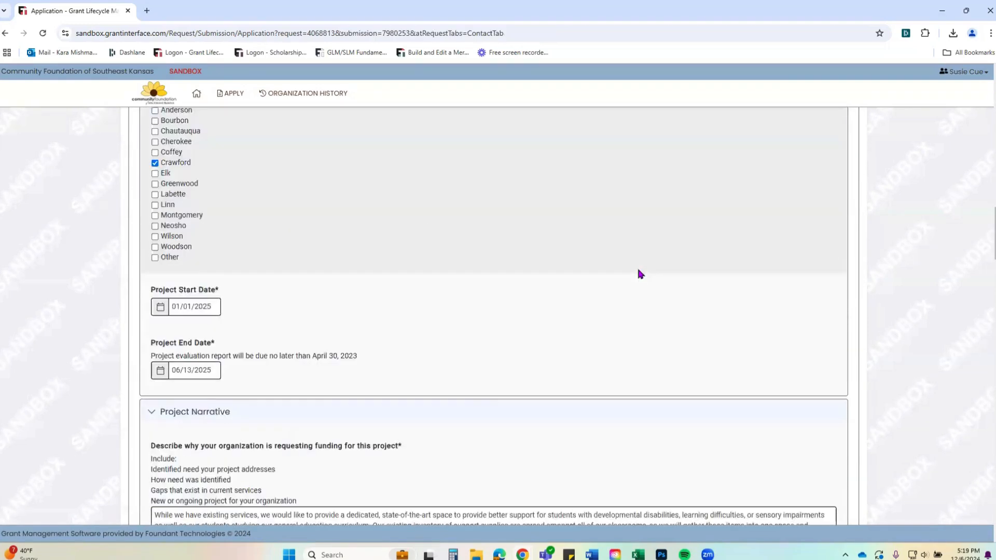
{"action": "scroll", "coordinate": [639, 271], "scroll_direction": "down", "scroll_amount": 10}
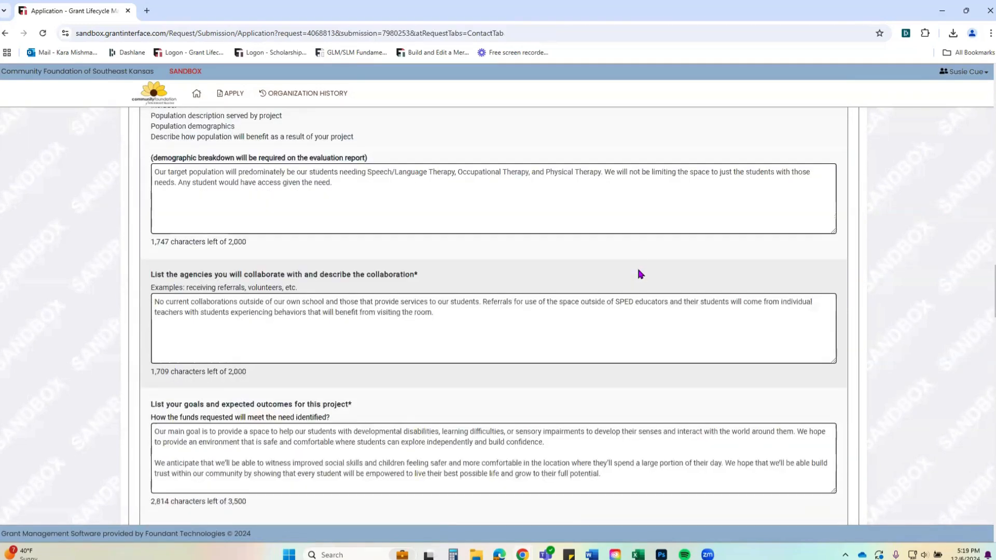
{"action": "scroll", "coordinate": [639, 270], "scroll_direction": "down", "scroll_amount": 20}
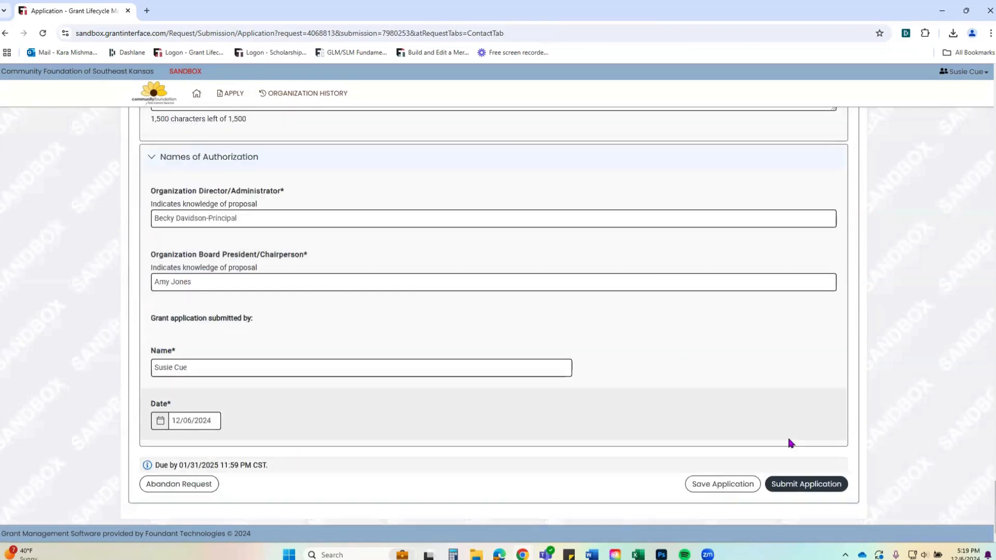
{"action": "left_click", "coordinate": [794, 484]}
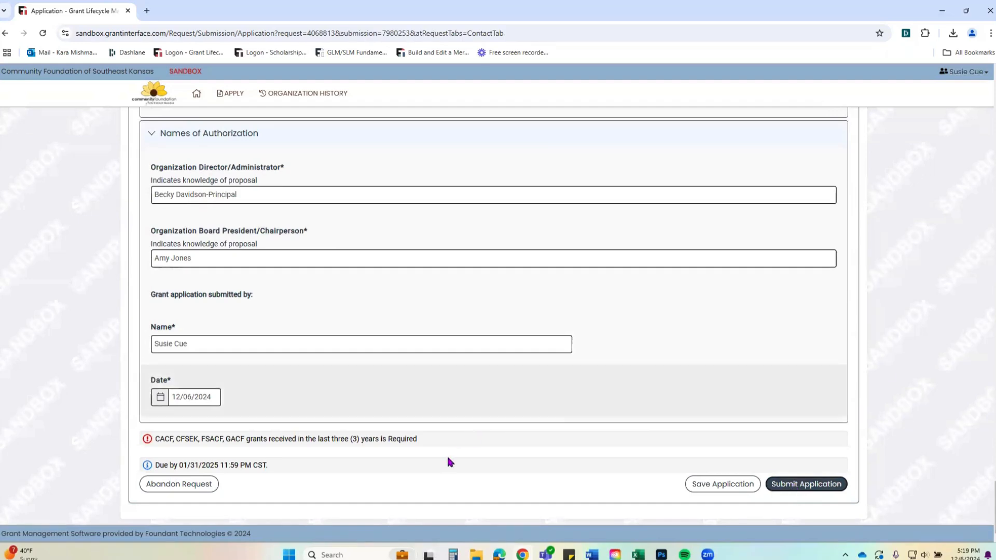
Look back through the application for the question on whether the organization received CFSEK, CACF, FSACF or GACF funds in the past three years.
{"action": "scroll", "coordinate": [474, 455], "scroll_direction": "up", "scroll_amount": 15}
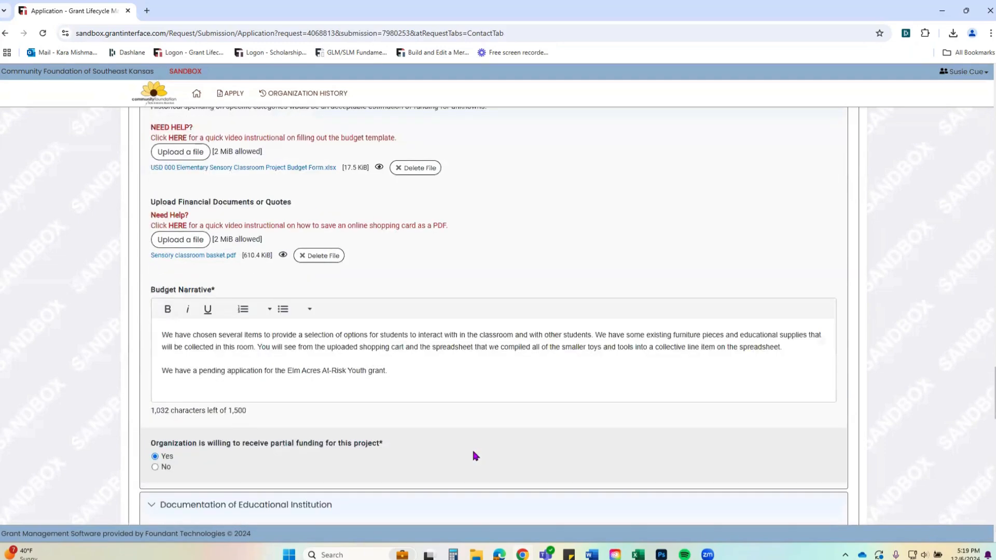
{"action": "scroll", "coordinate": [473, 455], "scroll_direction": "up", "scroll_amount": 15}
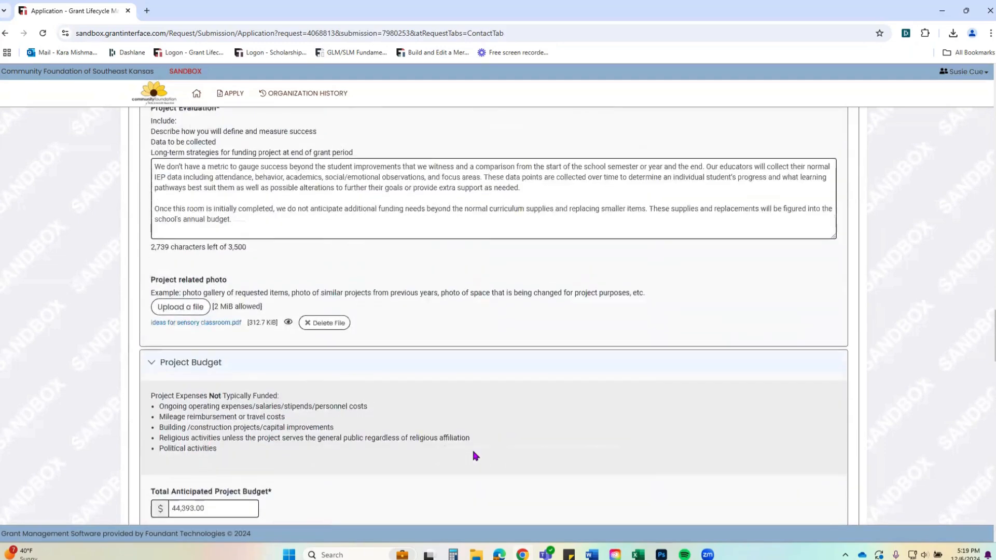
{"action": "scroll", "coordinate": [474, 452], "scroll_direction": "up", "scroll_amount": 10}
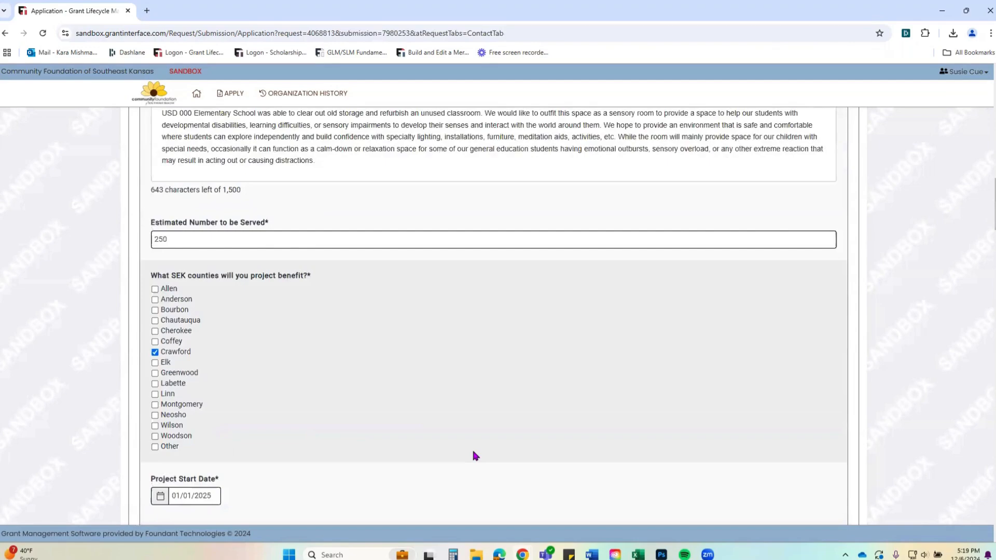
{"action": "scroll", "coordinate": [473, 455], "scroll_direction": "down", "scroll_amount": 10}
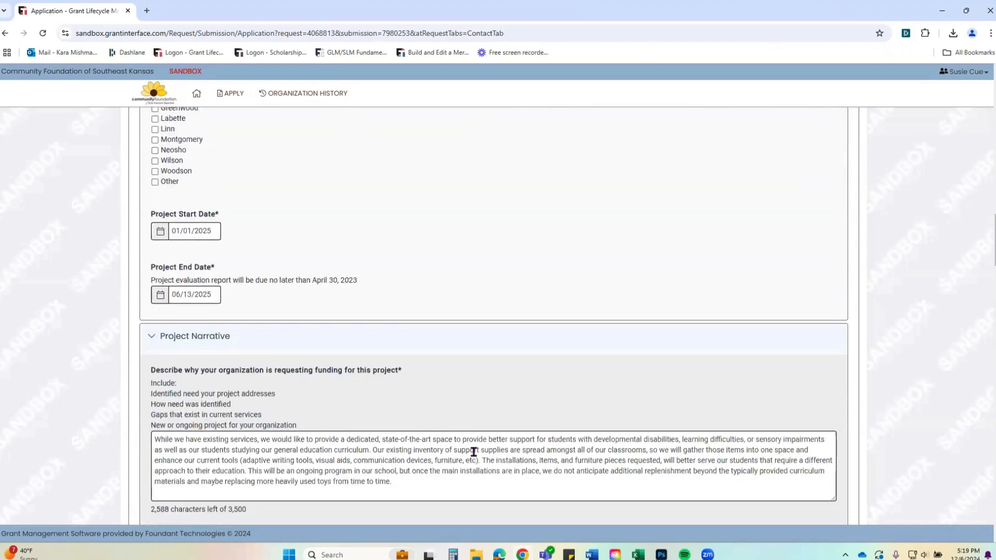
{"action": "scroll", "coordinate": [473, 451], "scroll_direction": "down", "scroll_amount": 12}
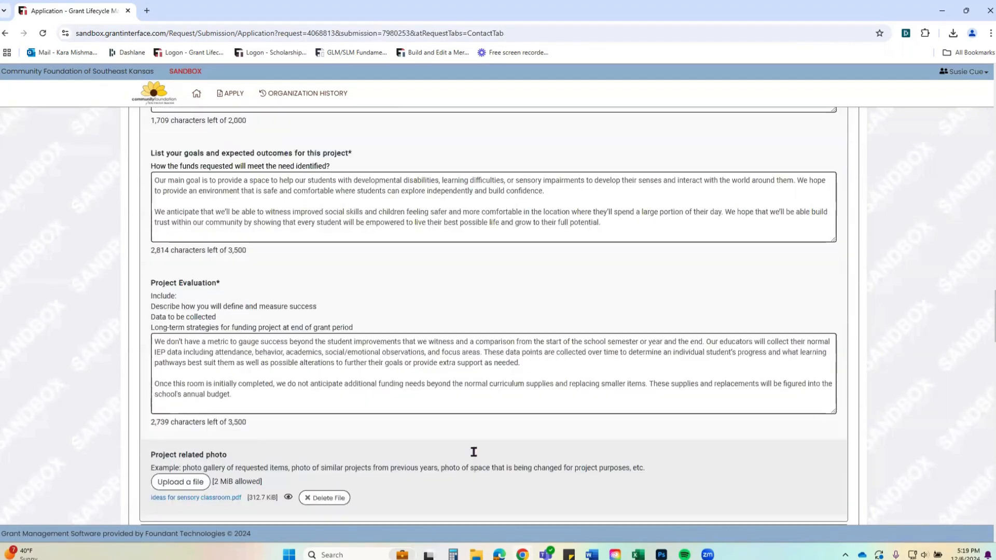
{"action": "scroll", "coordinate": [472, 455], "scroll_direction": "down", "scroll_amount": 5}
{"action": "scroll", "coordinate": [472, 456], "scroll_direction": "up", "scroll_amount": 20}
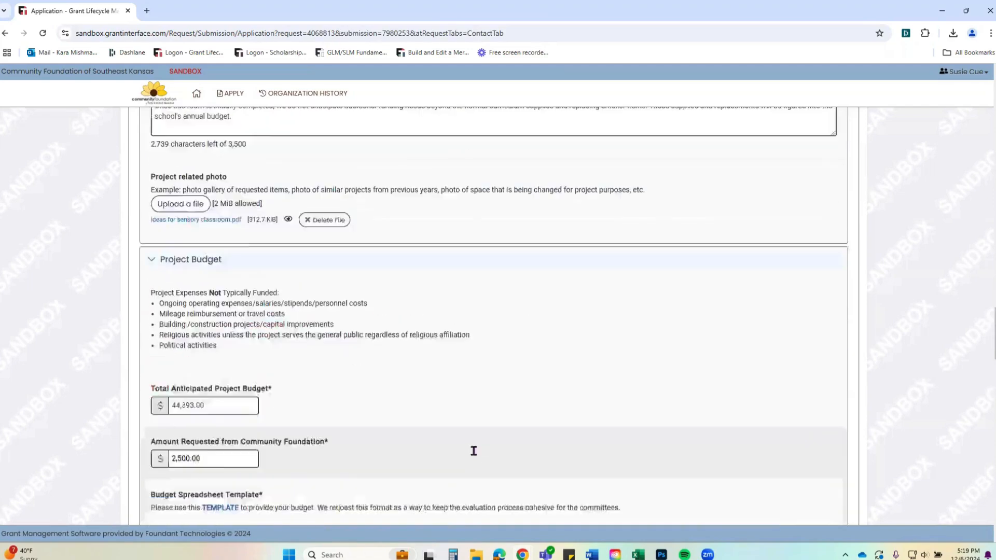
{"action": "scroll", "coordinate": [476, 455], "scroll_direction": "down", "scroll_amount": 10}
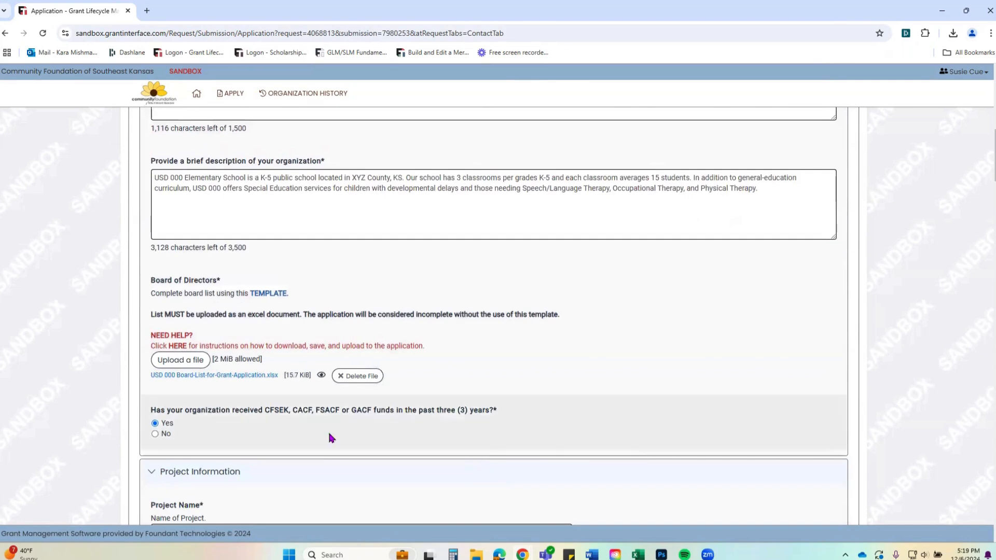
List past grants: 2024 Youth Activities, Hutchinson Cosmosphere Visit, $4000; 2023 Basic Human Needs, Elementary Weekend Lunch Sacks, $2000; 2023 Elm Acres Foundation, High School Winter Coats, $5000.
{"action": "scroll", "coordinate": [588, 402], "scroll_direction": "down", "scroll_amount": 15}
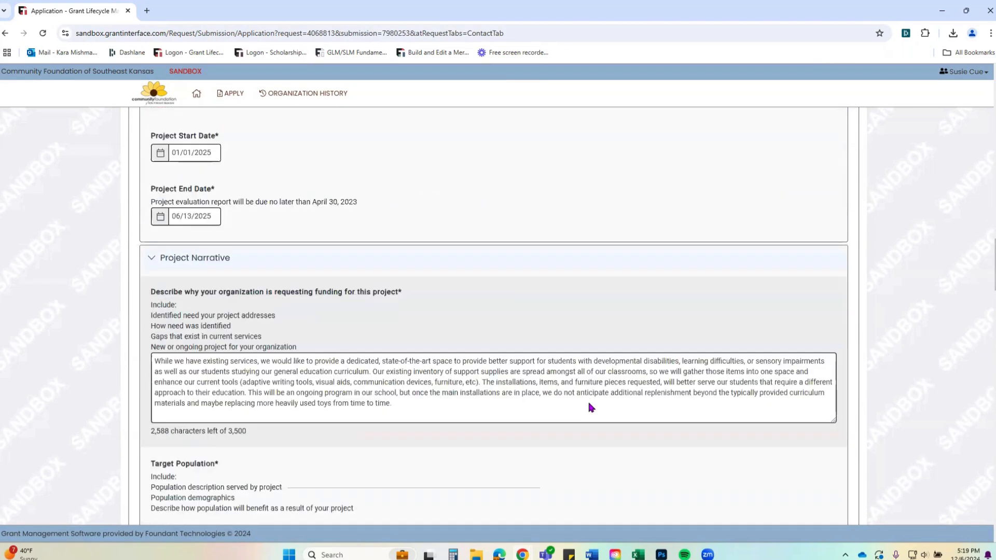
{"action": "scroll", "coordinate": [591, 406], "scroll_direction": "down", "scroll_amount": 7}
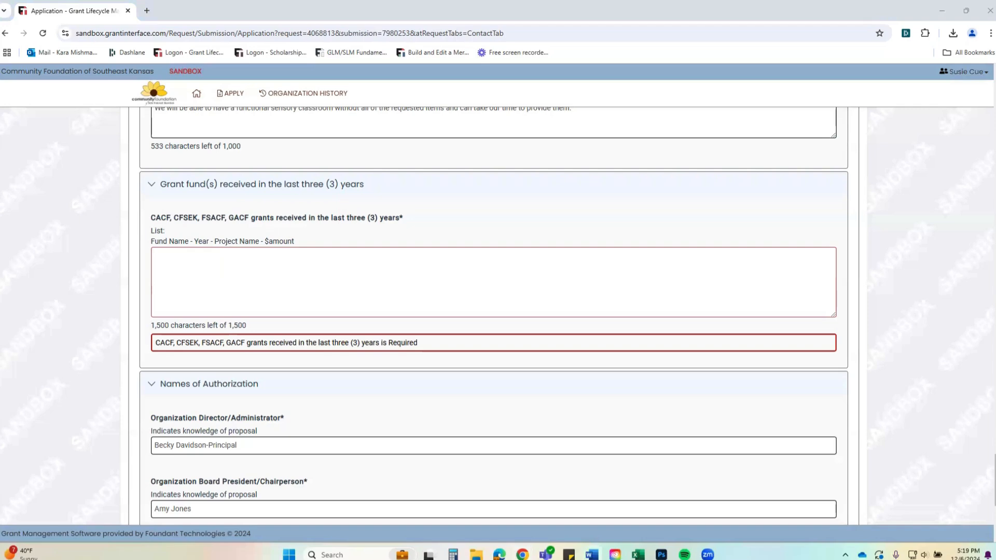
{"action": "left_click", "coordinate": [508, 271]}
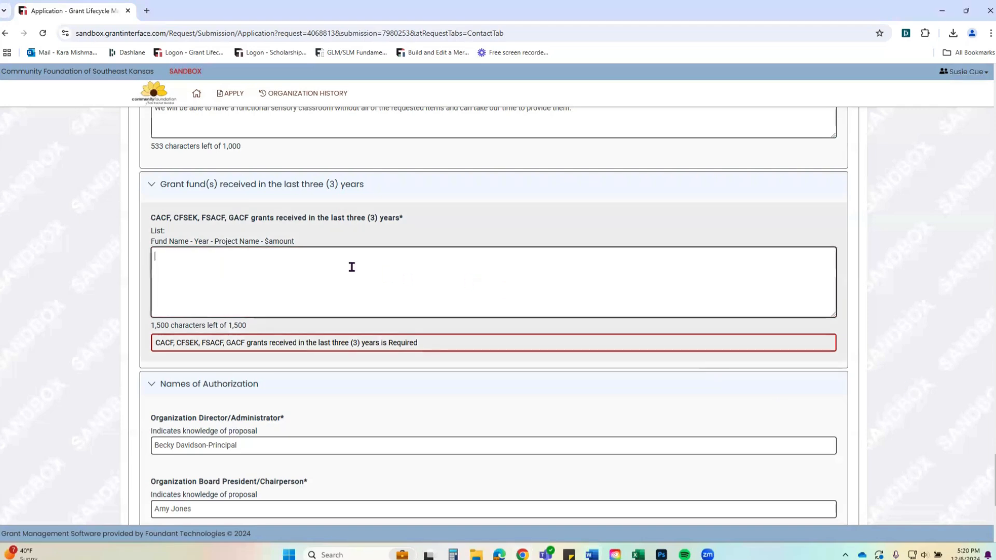
{"action": "type", "text": "General Funds Youth Activities – 2024 – 6th-8th Grade Hutchinson Cosmosphere Visit - $4000 General Funds Basic Human Needs – 2023 – Elementary Weekend Lunch Sacks - $2000 Elm Acres Foundation – 2023 – High School Winter Coats - $5000"}
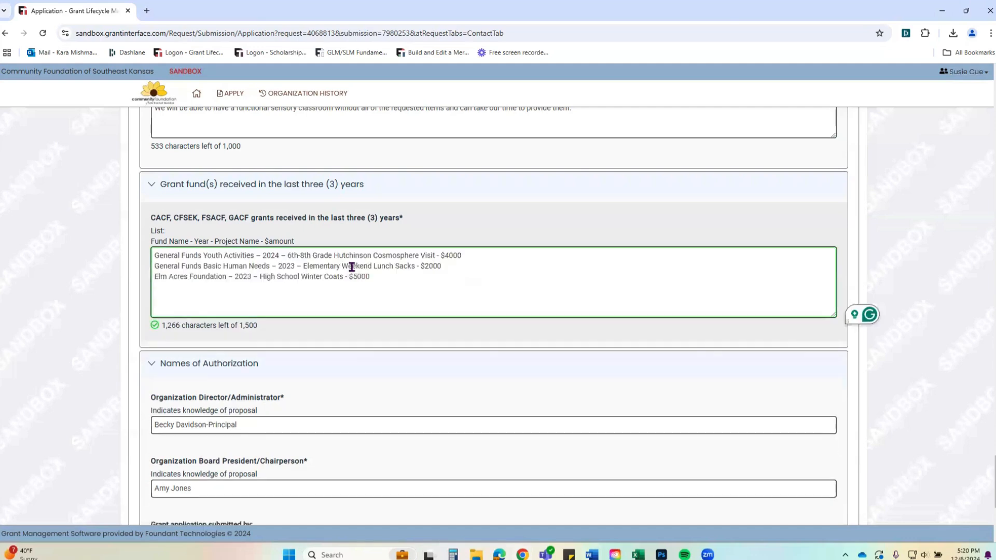
{"action": "left_click_drag", "start_coordinate": [287, 255], "coordinate": [154, 268]}
{"action": "left_click", "coordinate": [364, 289]}
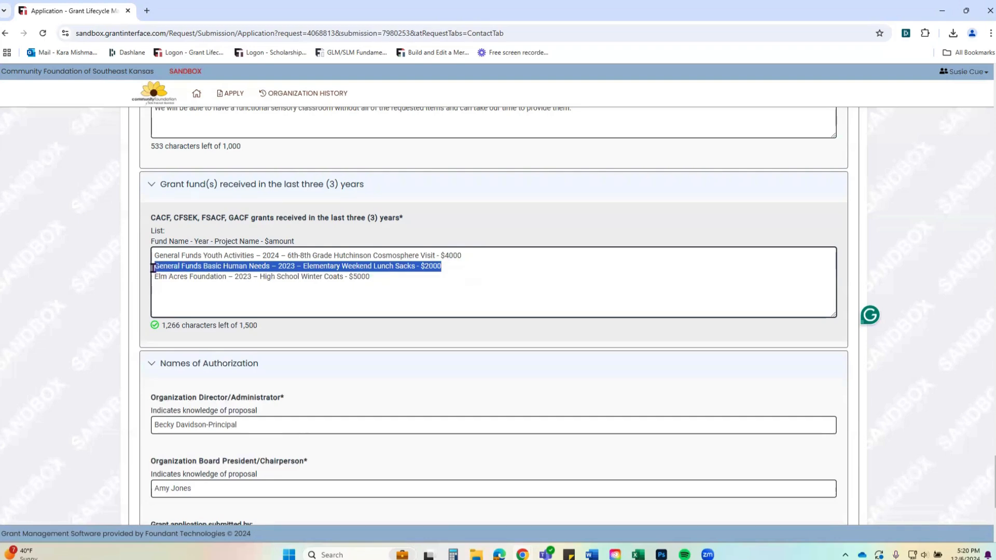
{"action": "left_click_drag", "start_coordinate": [260, 276], "coordinate": [374, 278]}
{"action": "left_click", "coordinate": [406, 303]}
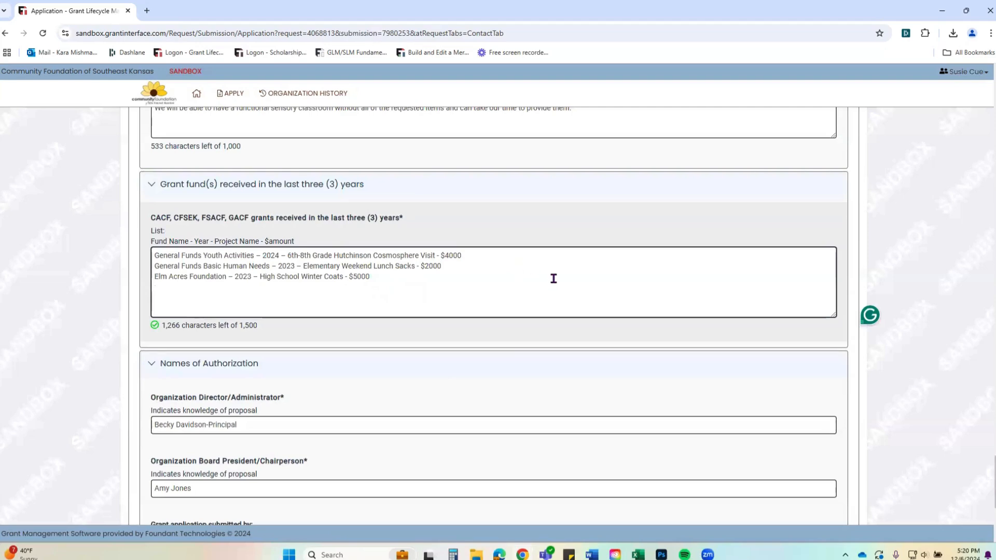
Submit the completed application, dismiss the GrantHub advertisement and continue from the confirmation page.
{"action": "scroll", "coordinate": [547, 265], "scroll_direction": "down", "scroll_amount": 5}
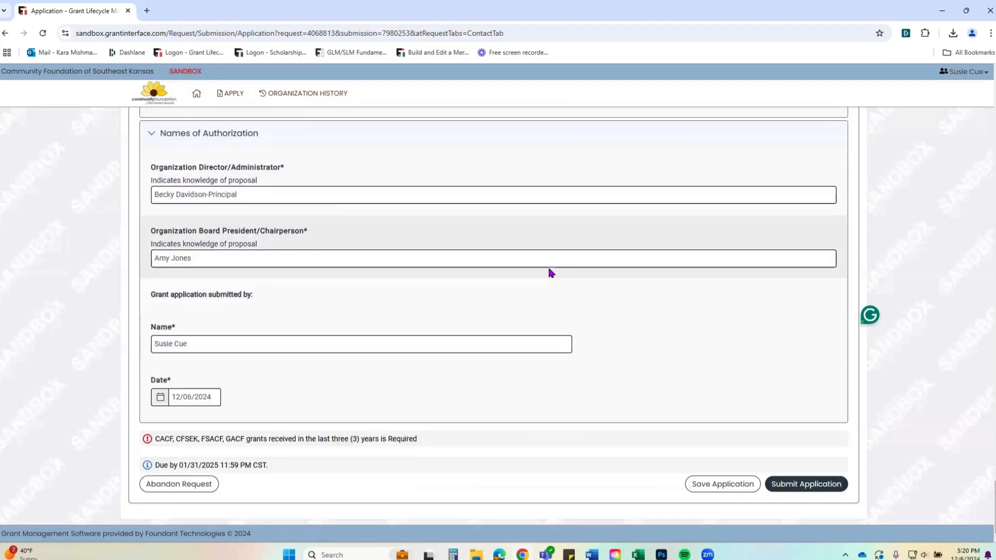
{"action": "left_click", "coordinate": [799, 485]}
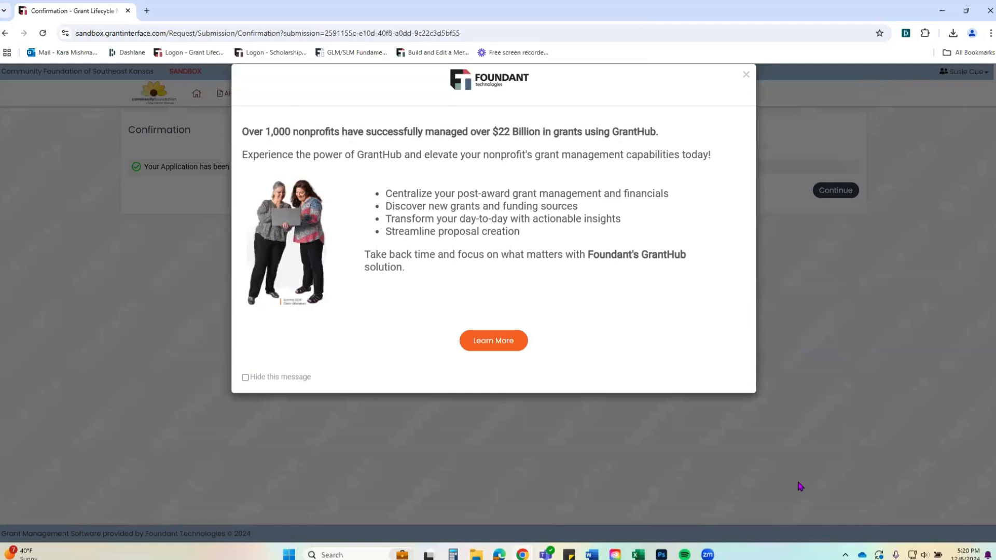
{"action": "left_click", "coordinate": [746, 76]}
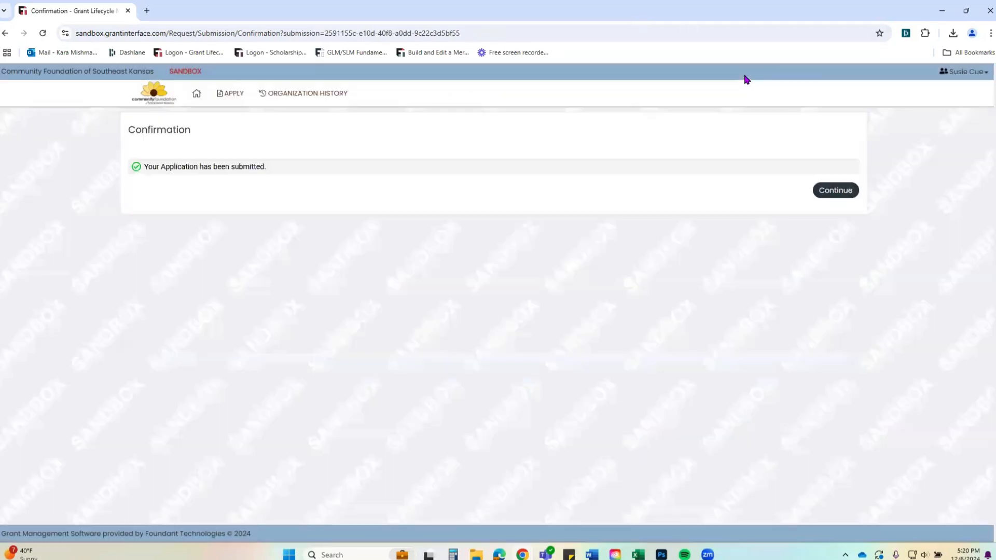
{"action": "left_click", "coordinate": [833, 196]}
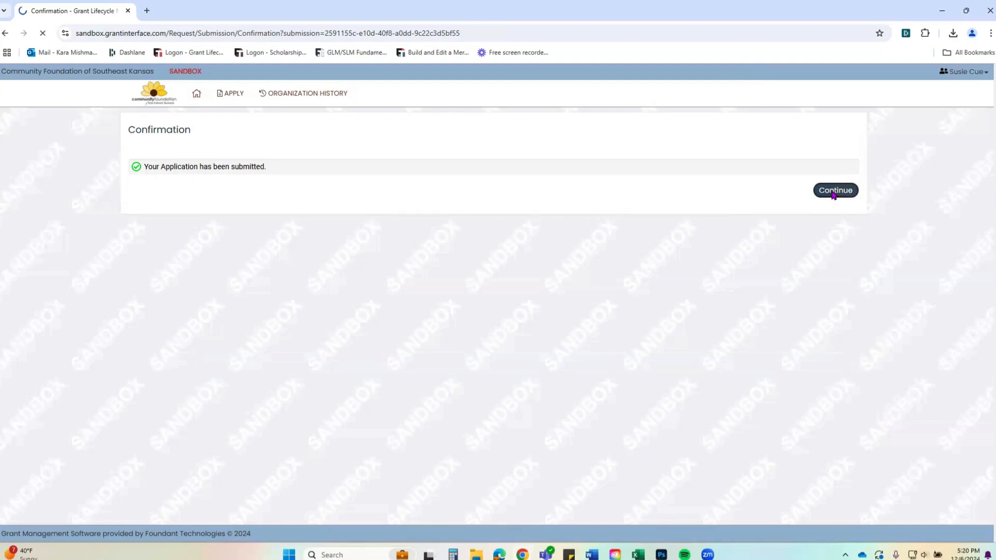